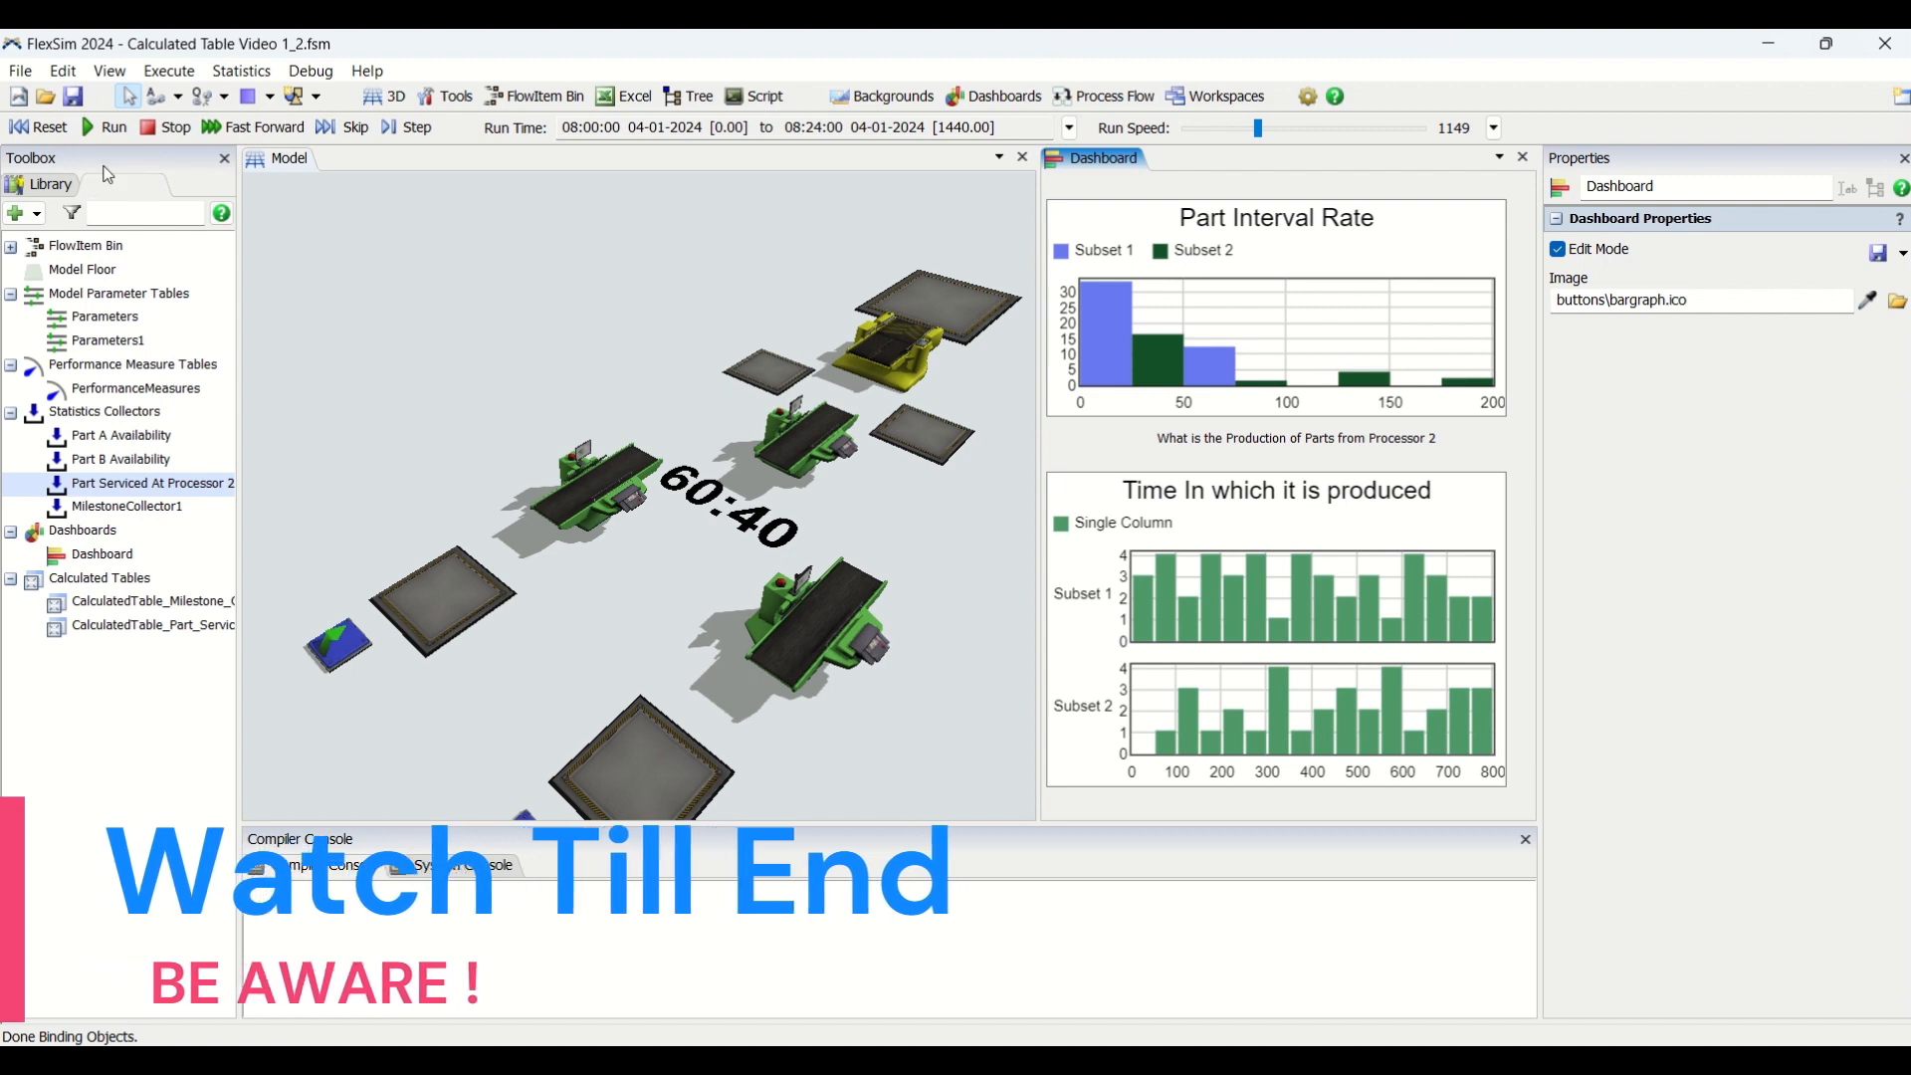
Reset the simulation model and run it from the start.
click(418, 290)
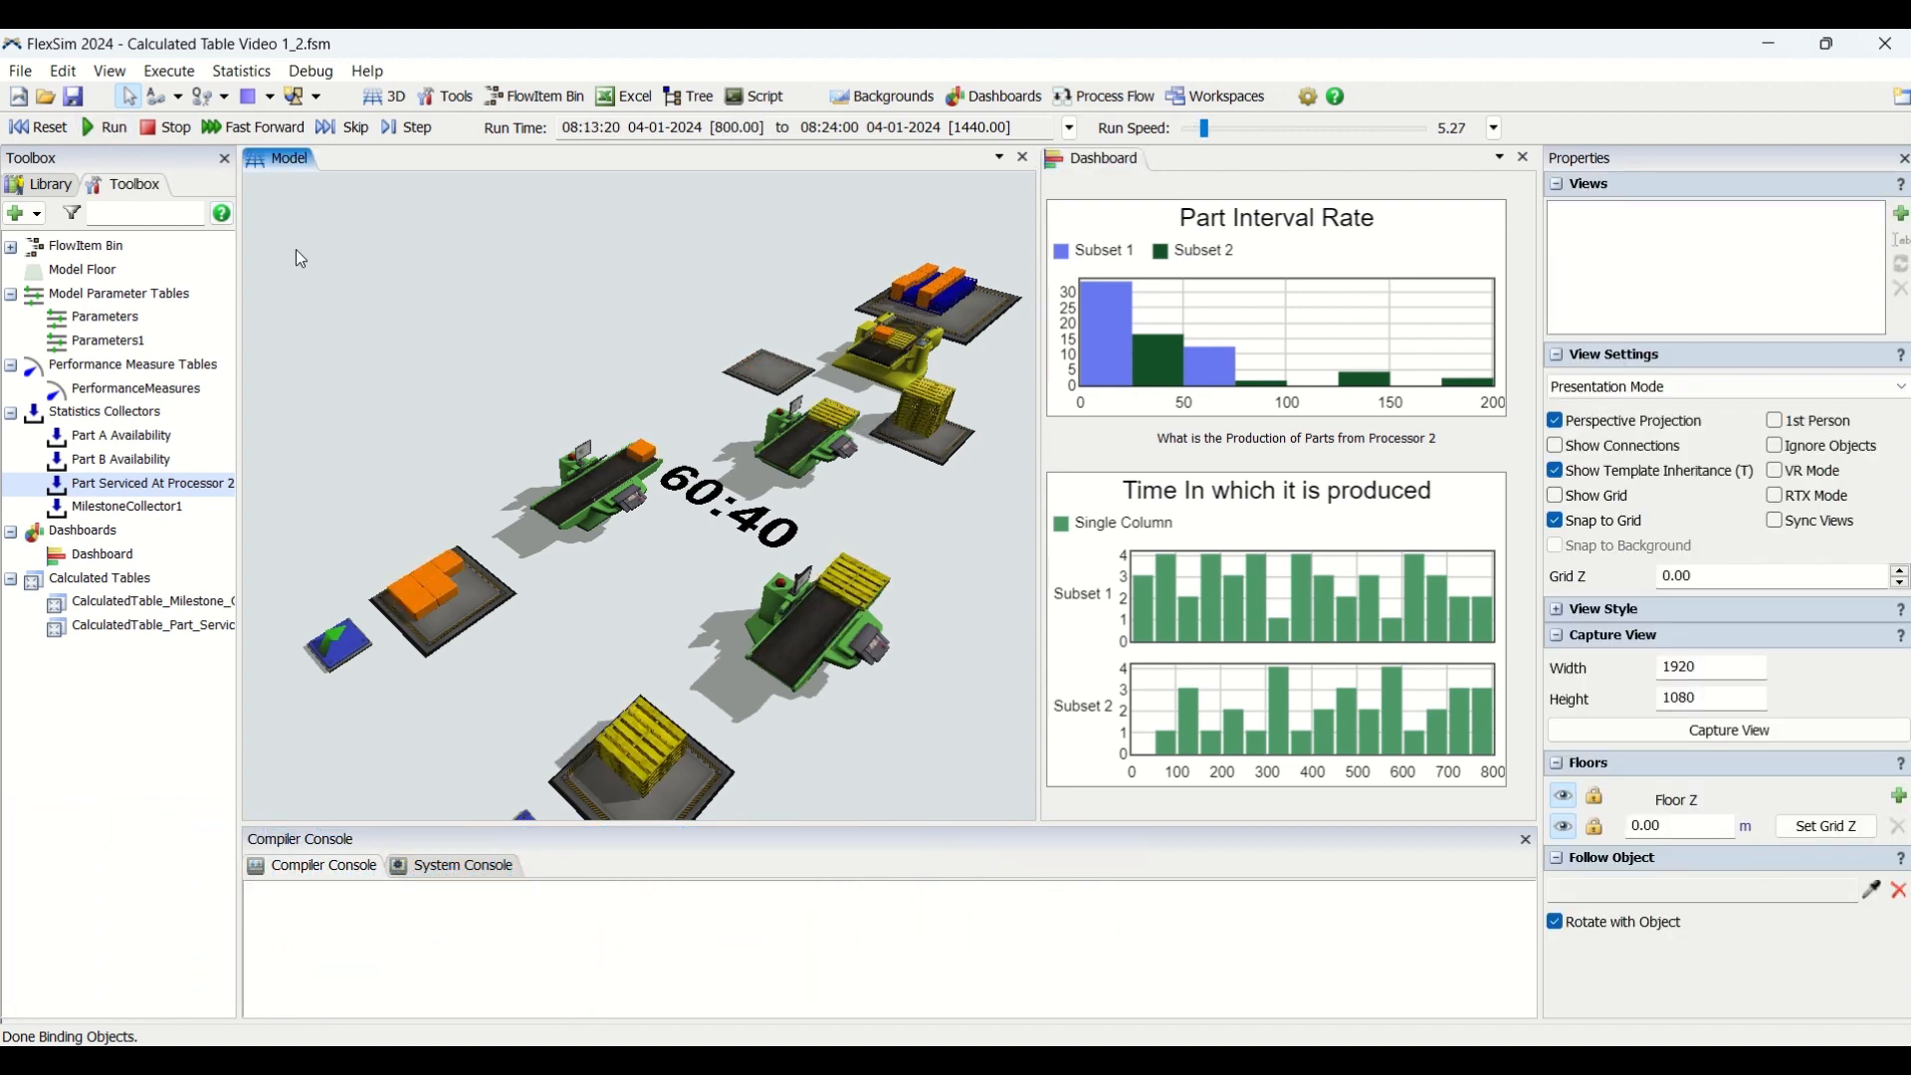
click(45, 130)
click(103, 129)
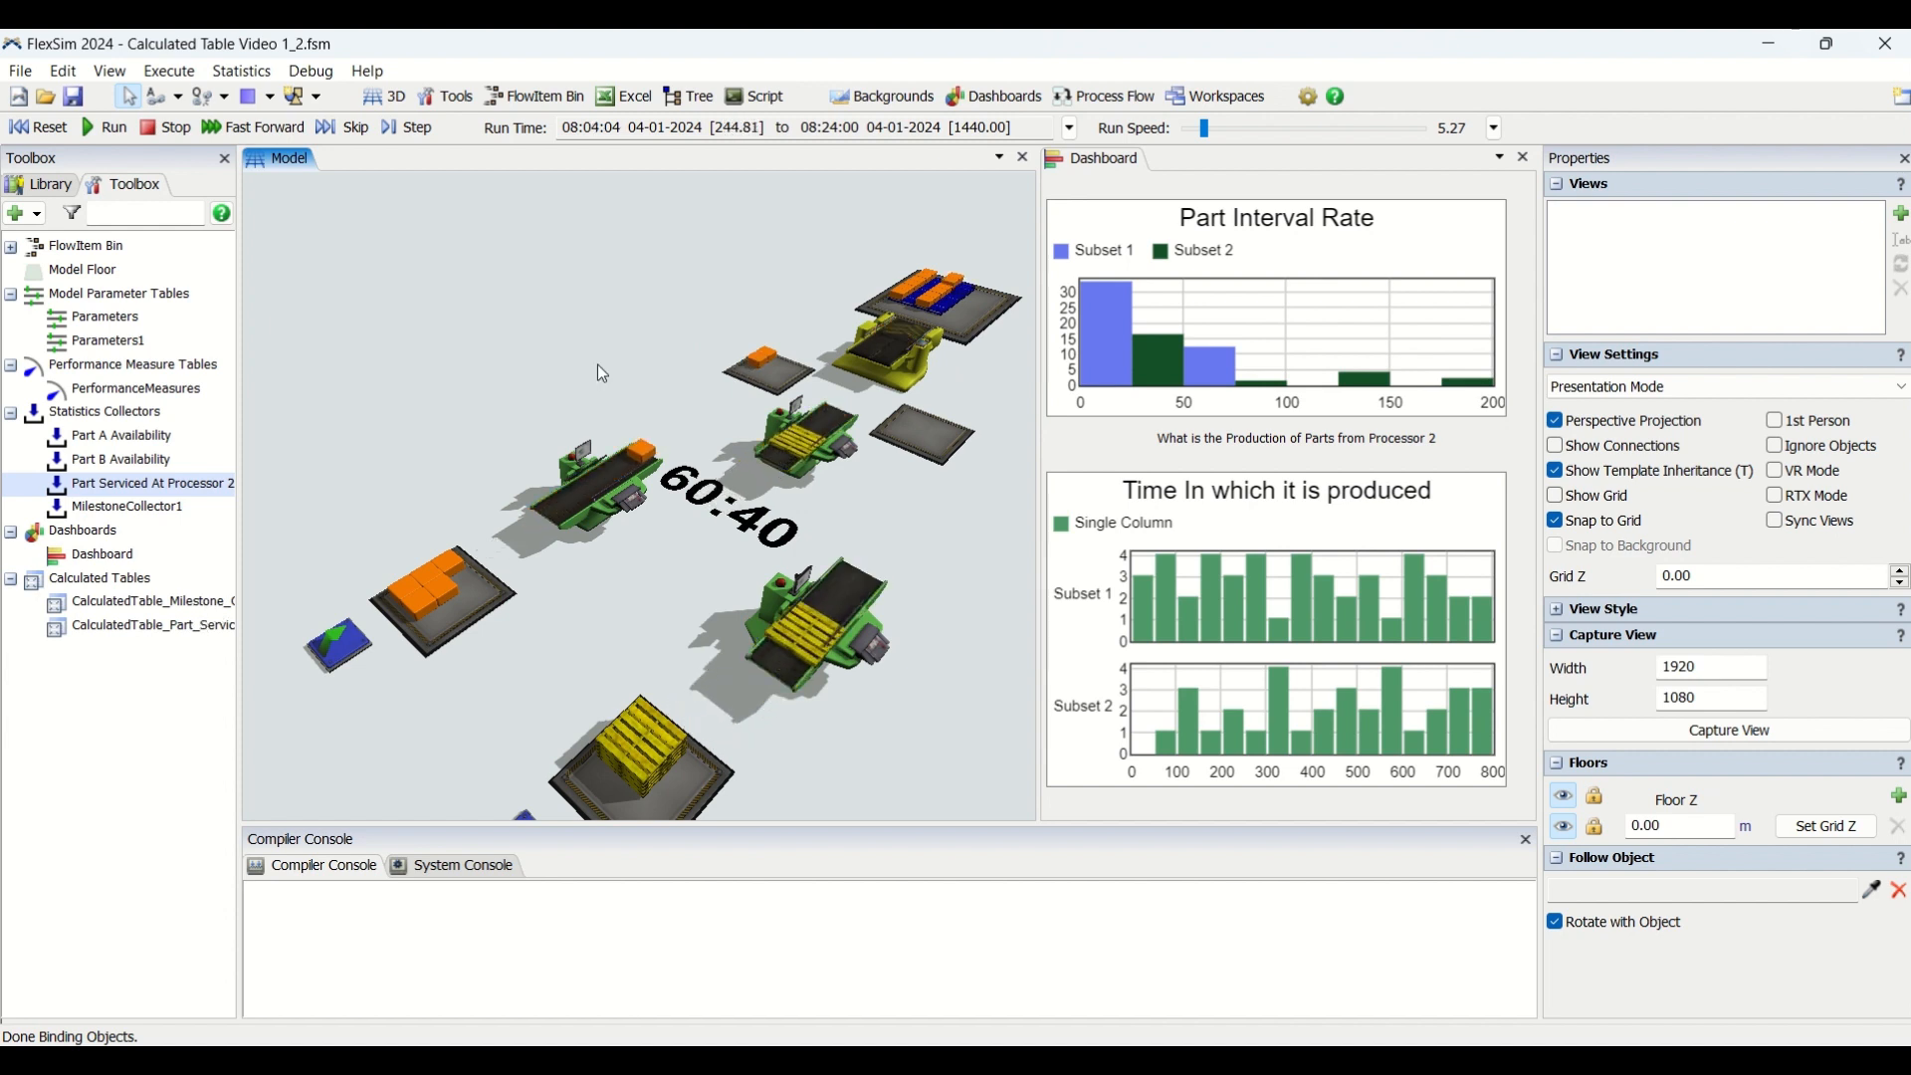
Inspect the data source and settings of the dashboard chart "Time In which it is produced".
click(175, 633)
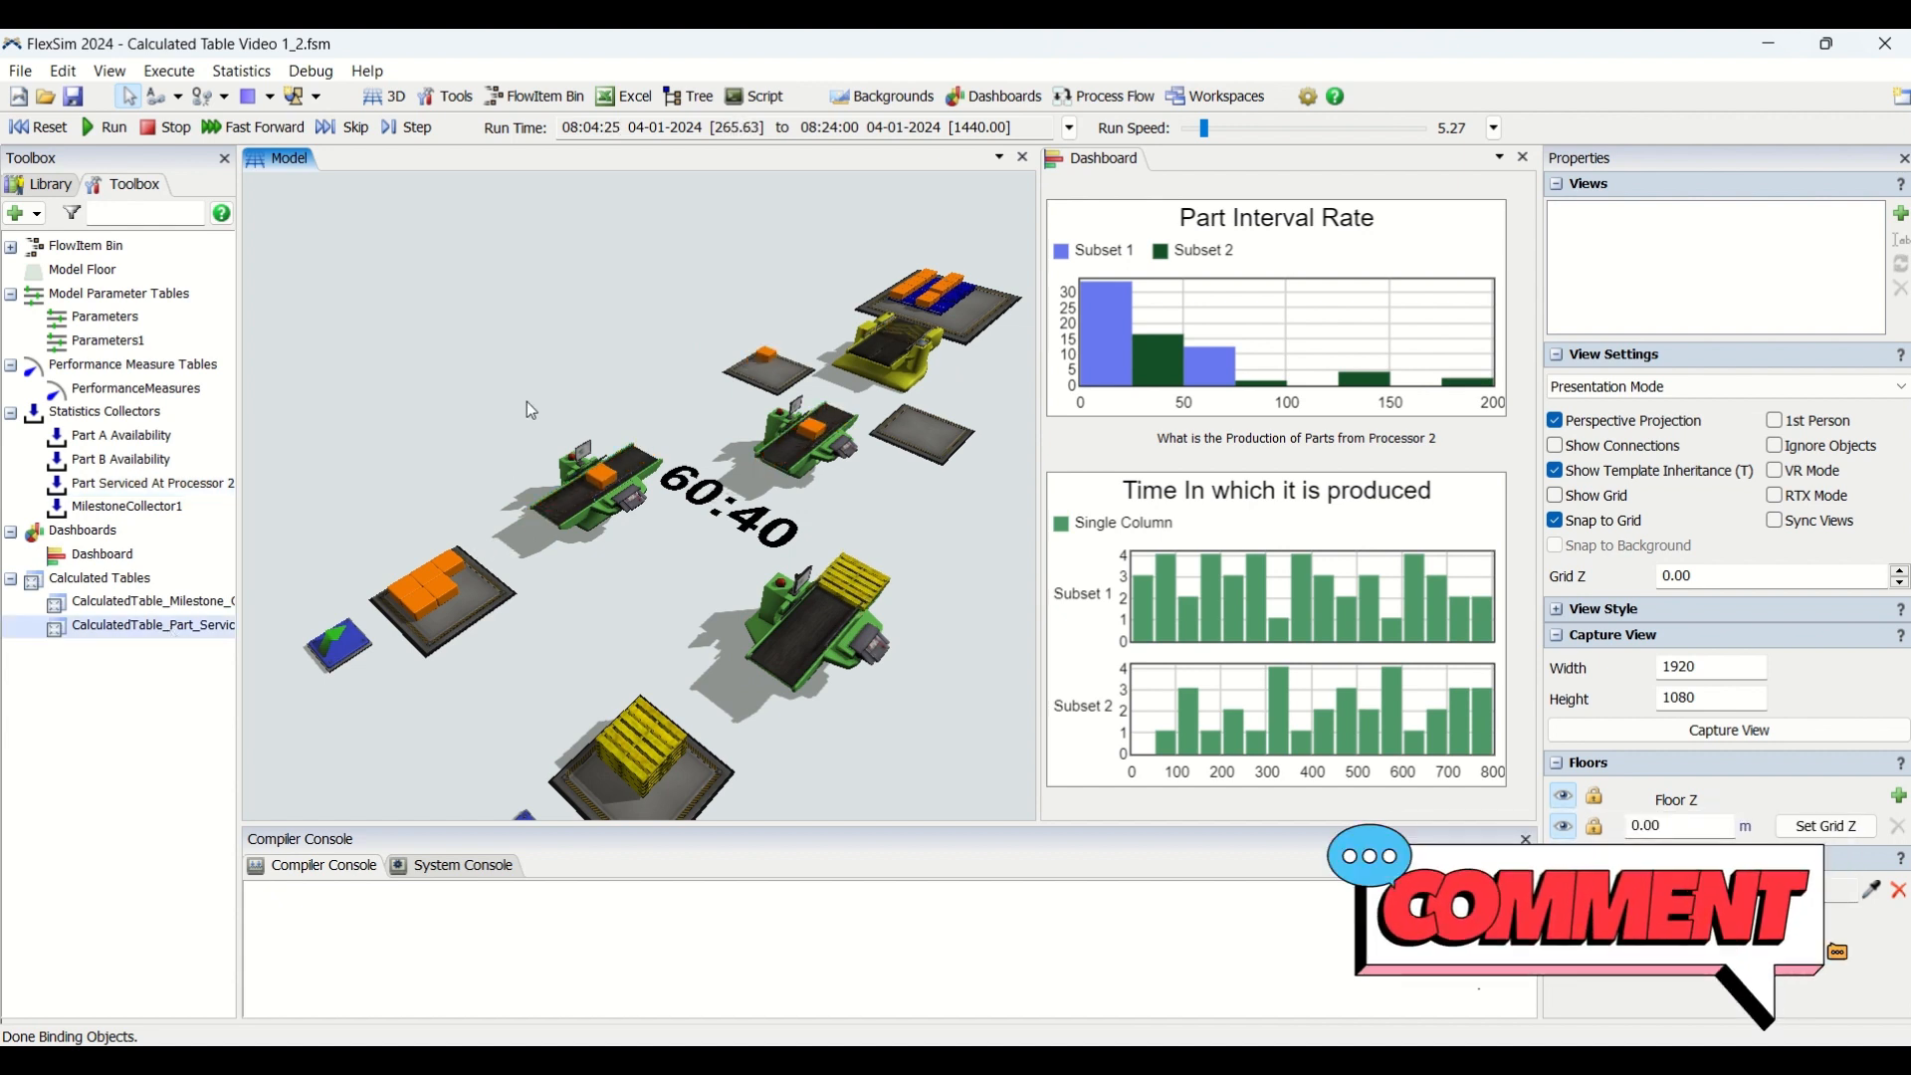
click(1140, 511)
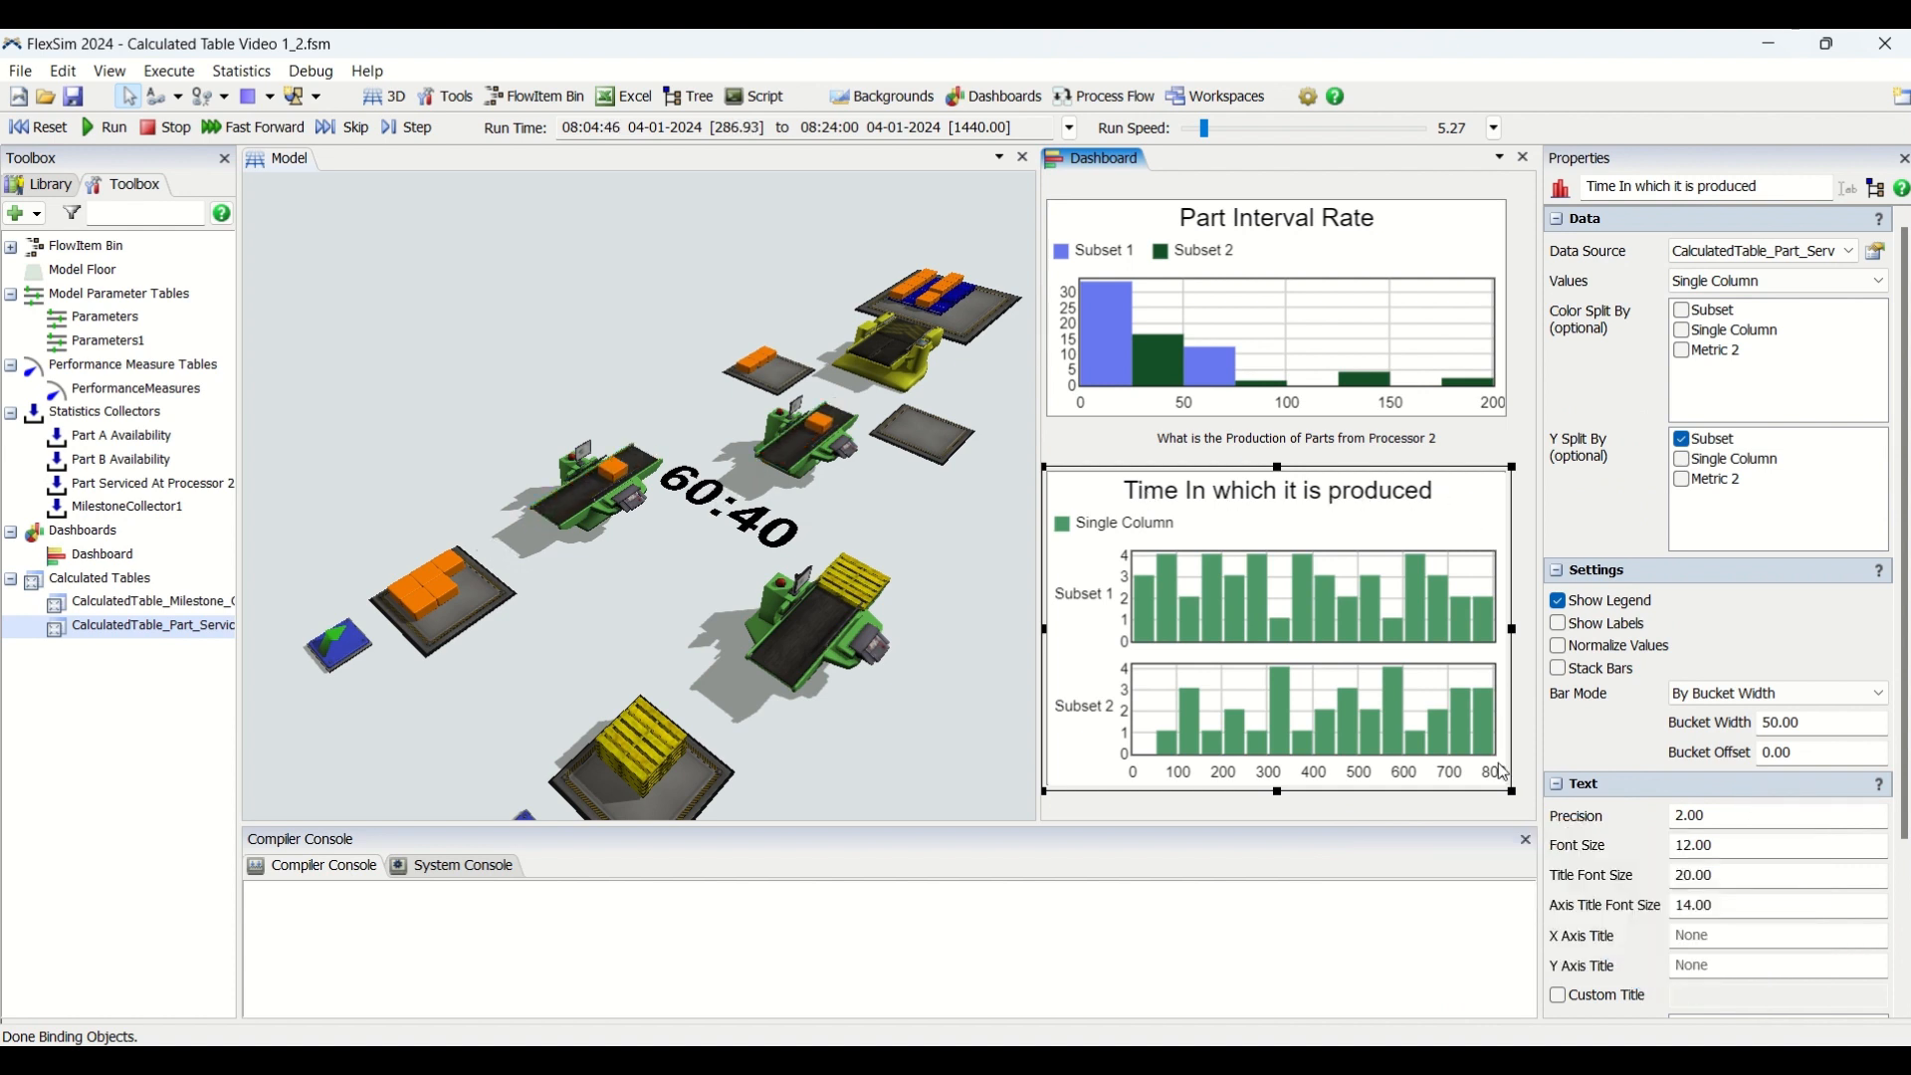
click(971, 488)
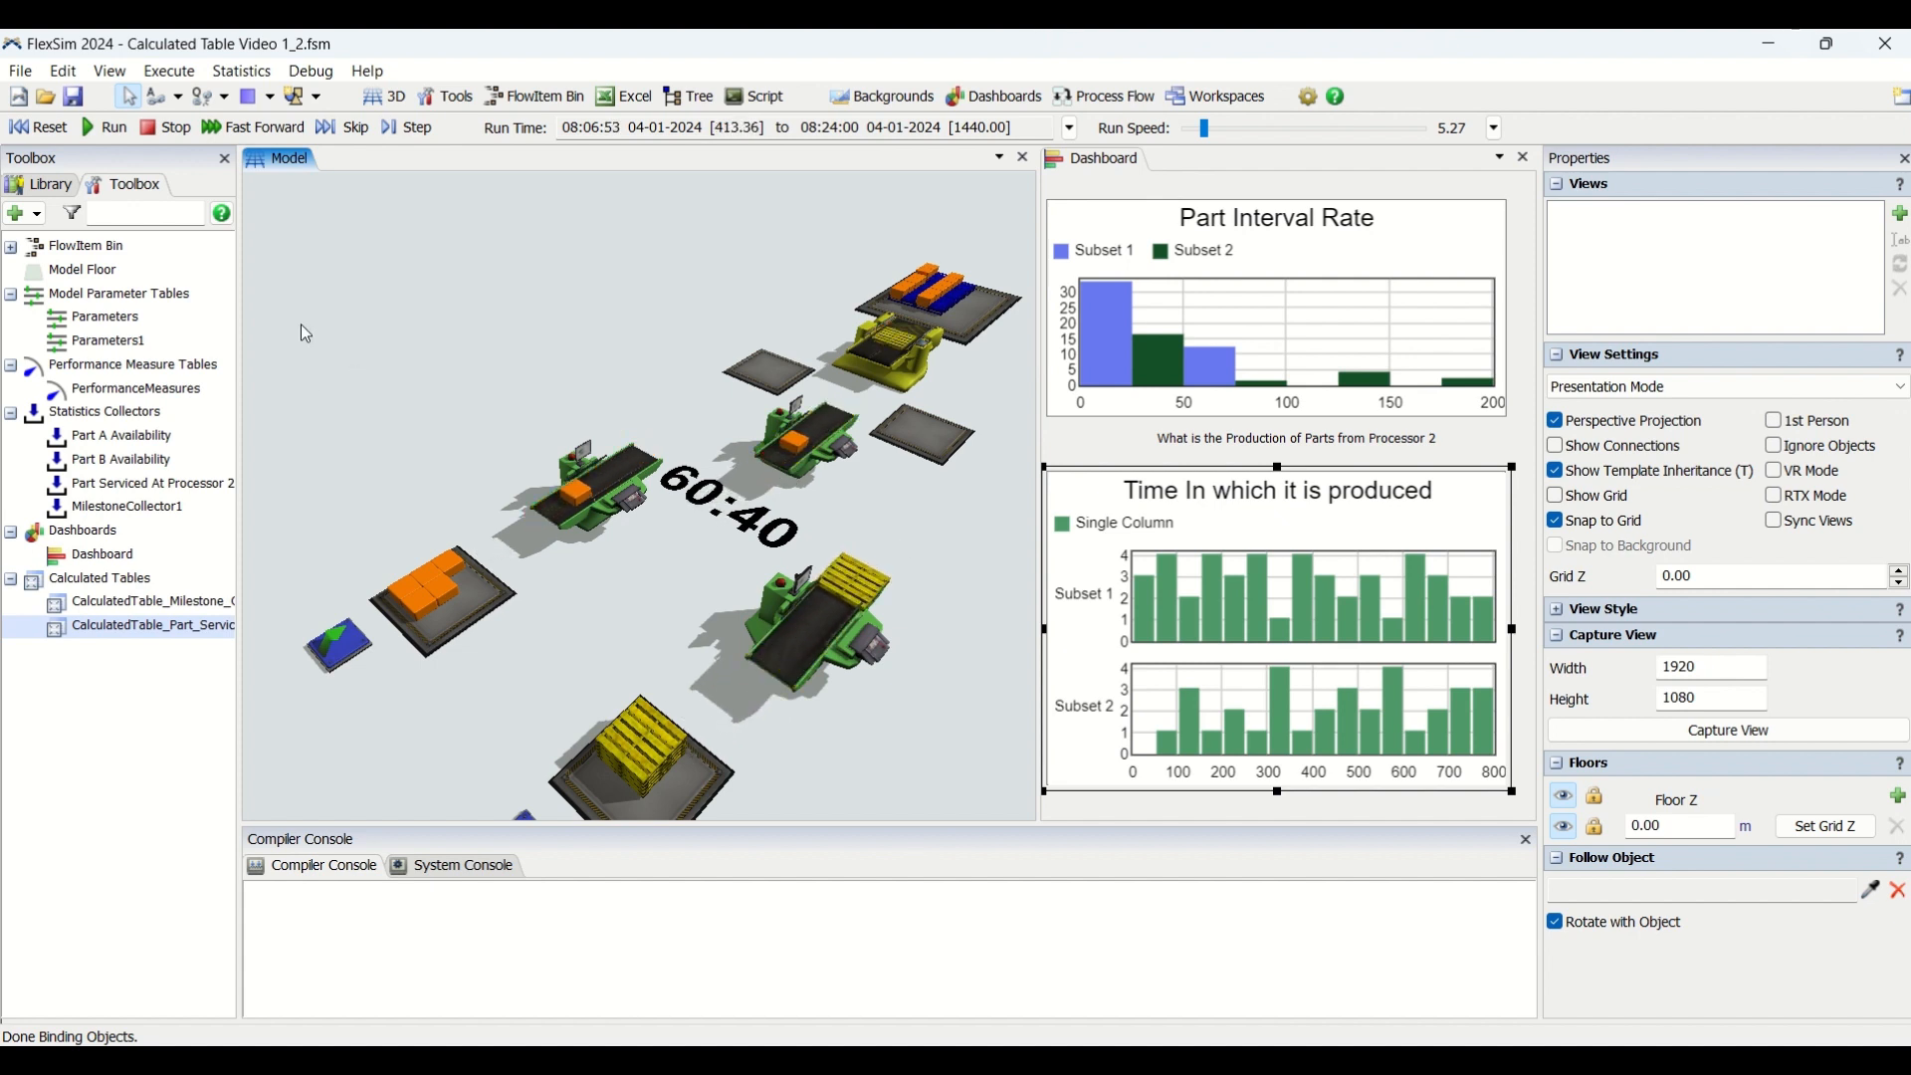
click(21, 213)
mouse_move(145, 640)
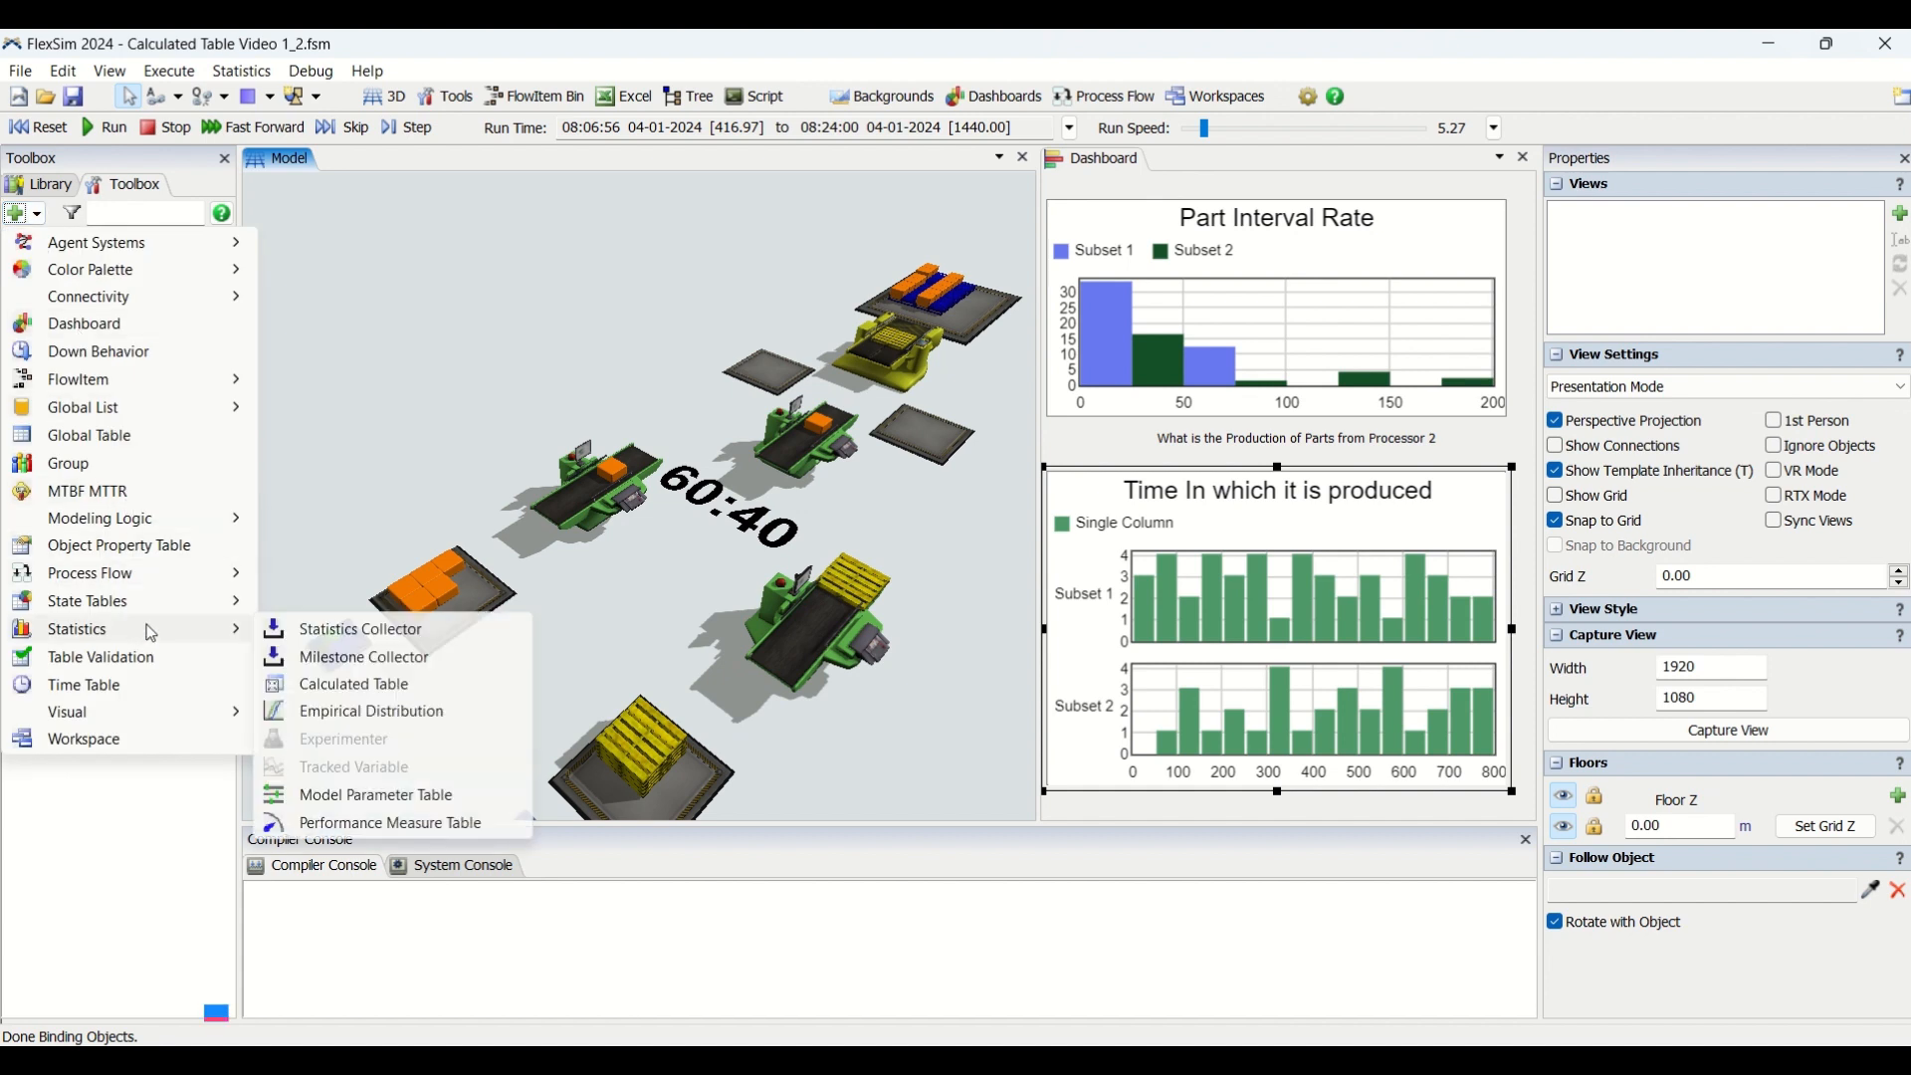
click(453, 687)
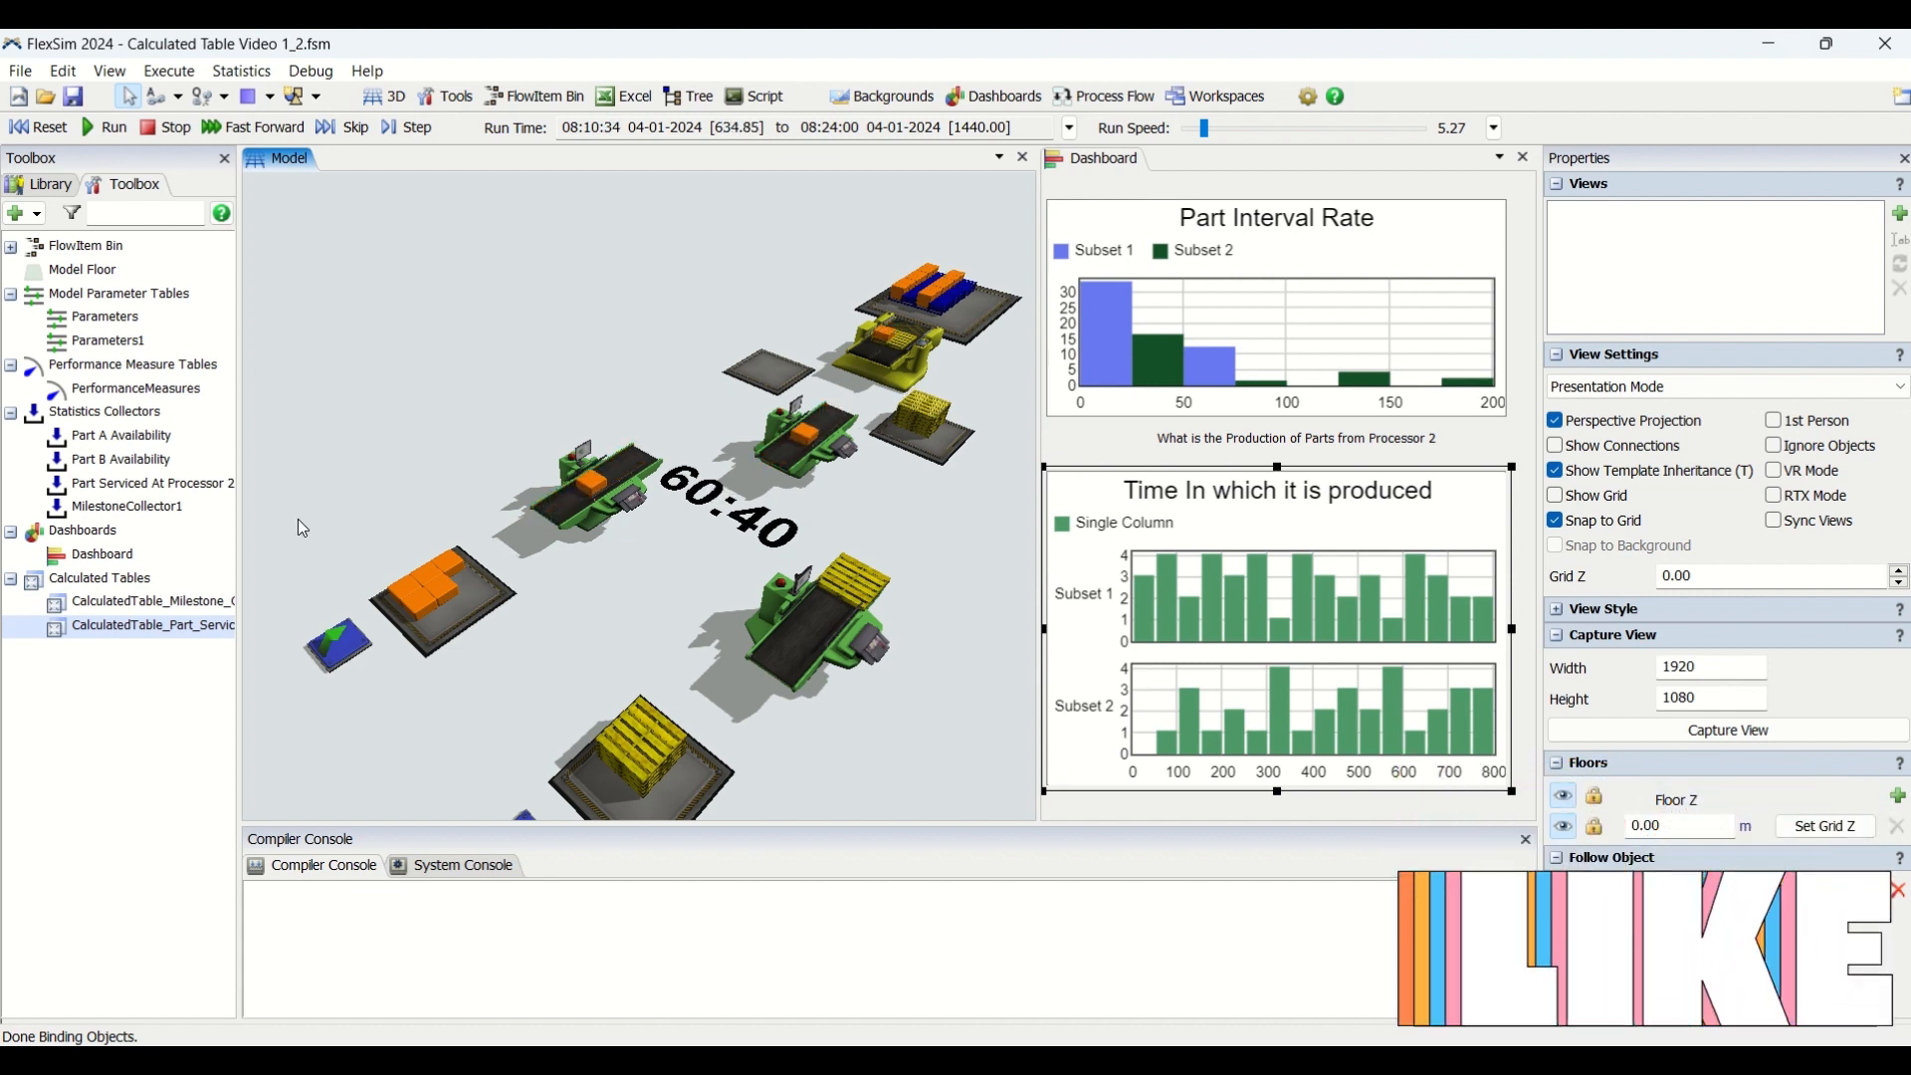
Open the Part Serviced At Processor 2 statistics collector, review its columns and view its collected data table.
double_click(174, 487)
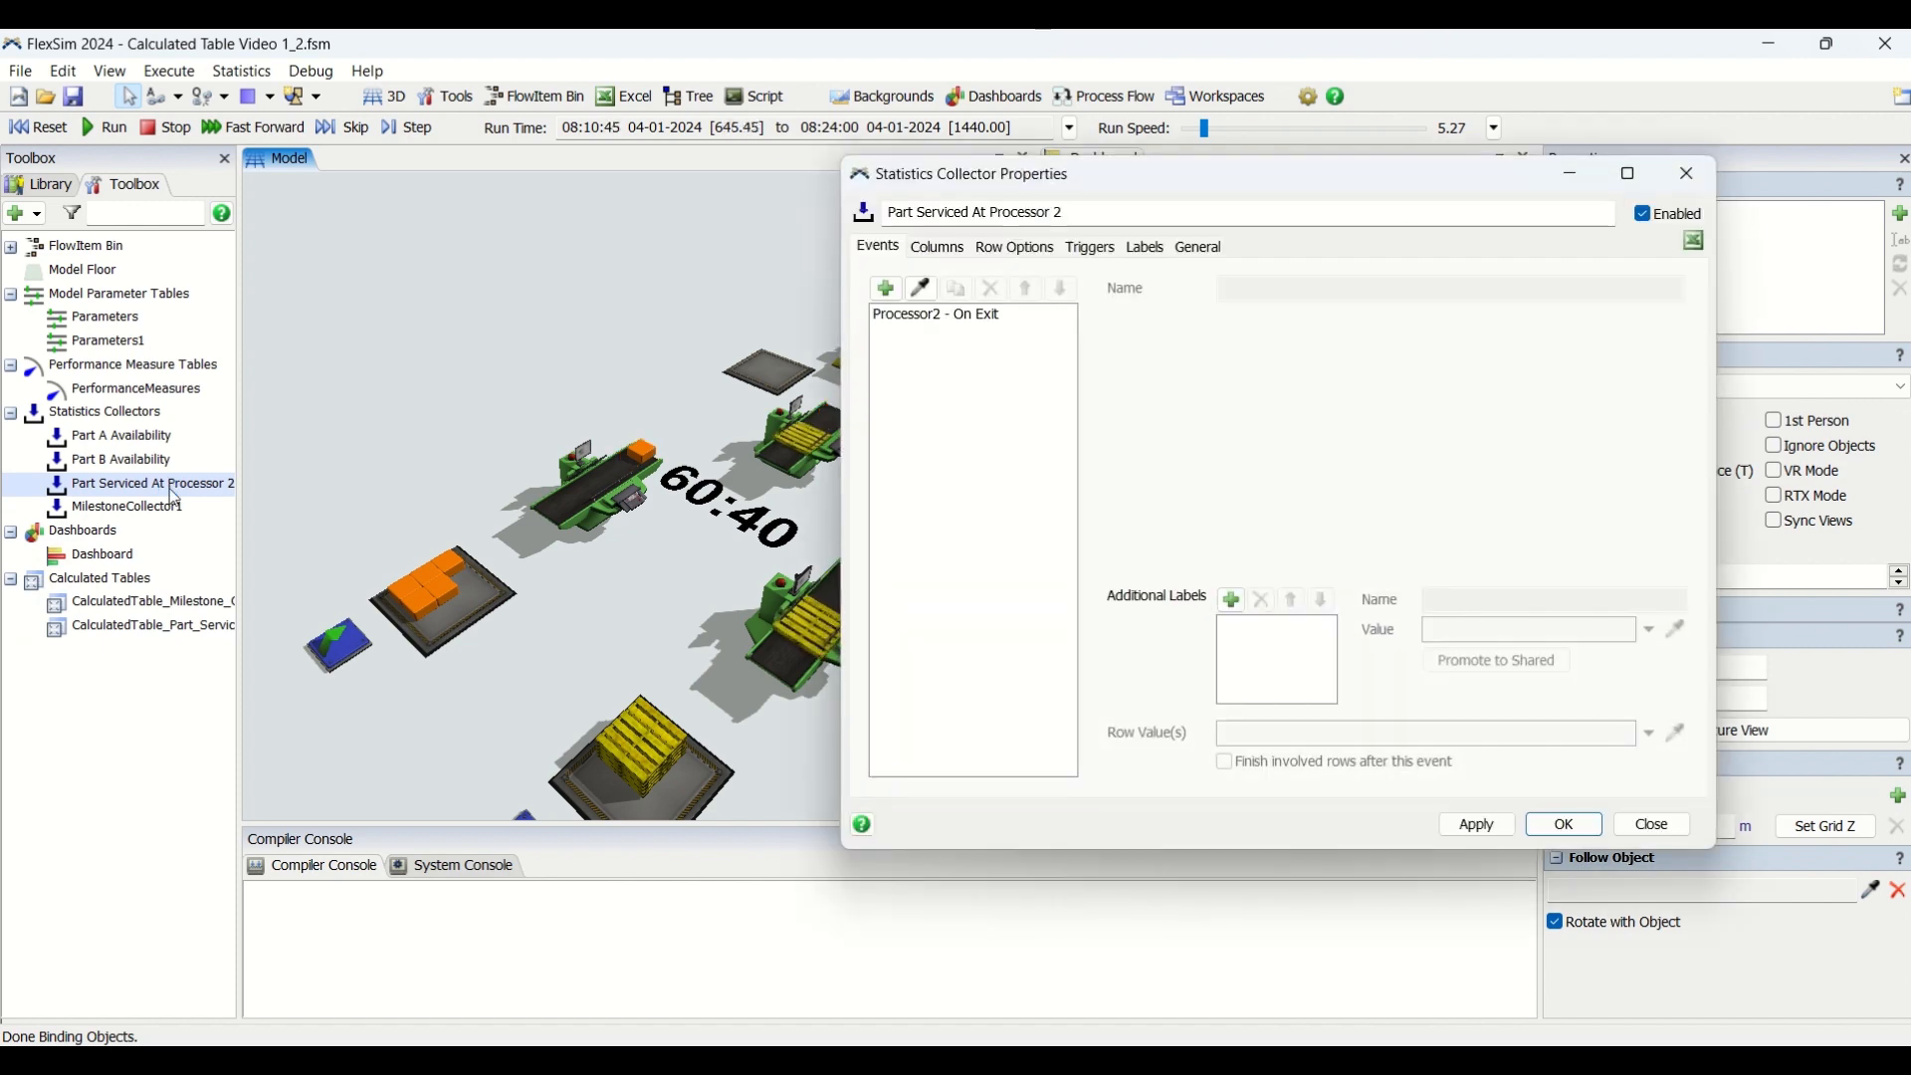
drag(1173, 175, 527, 166)
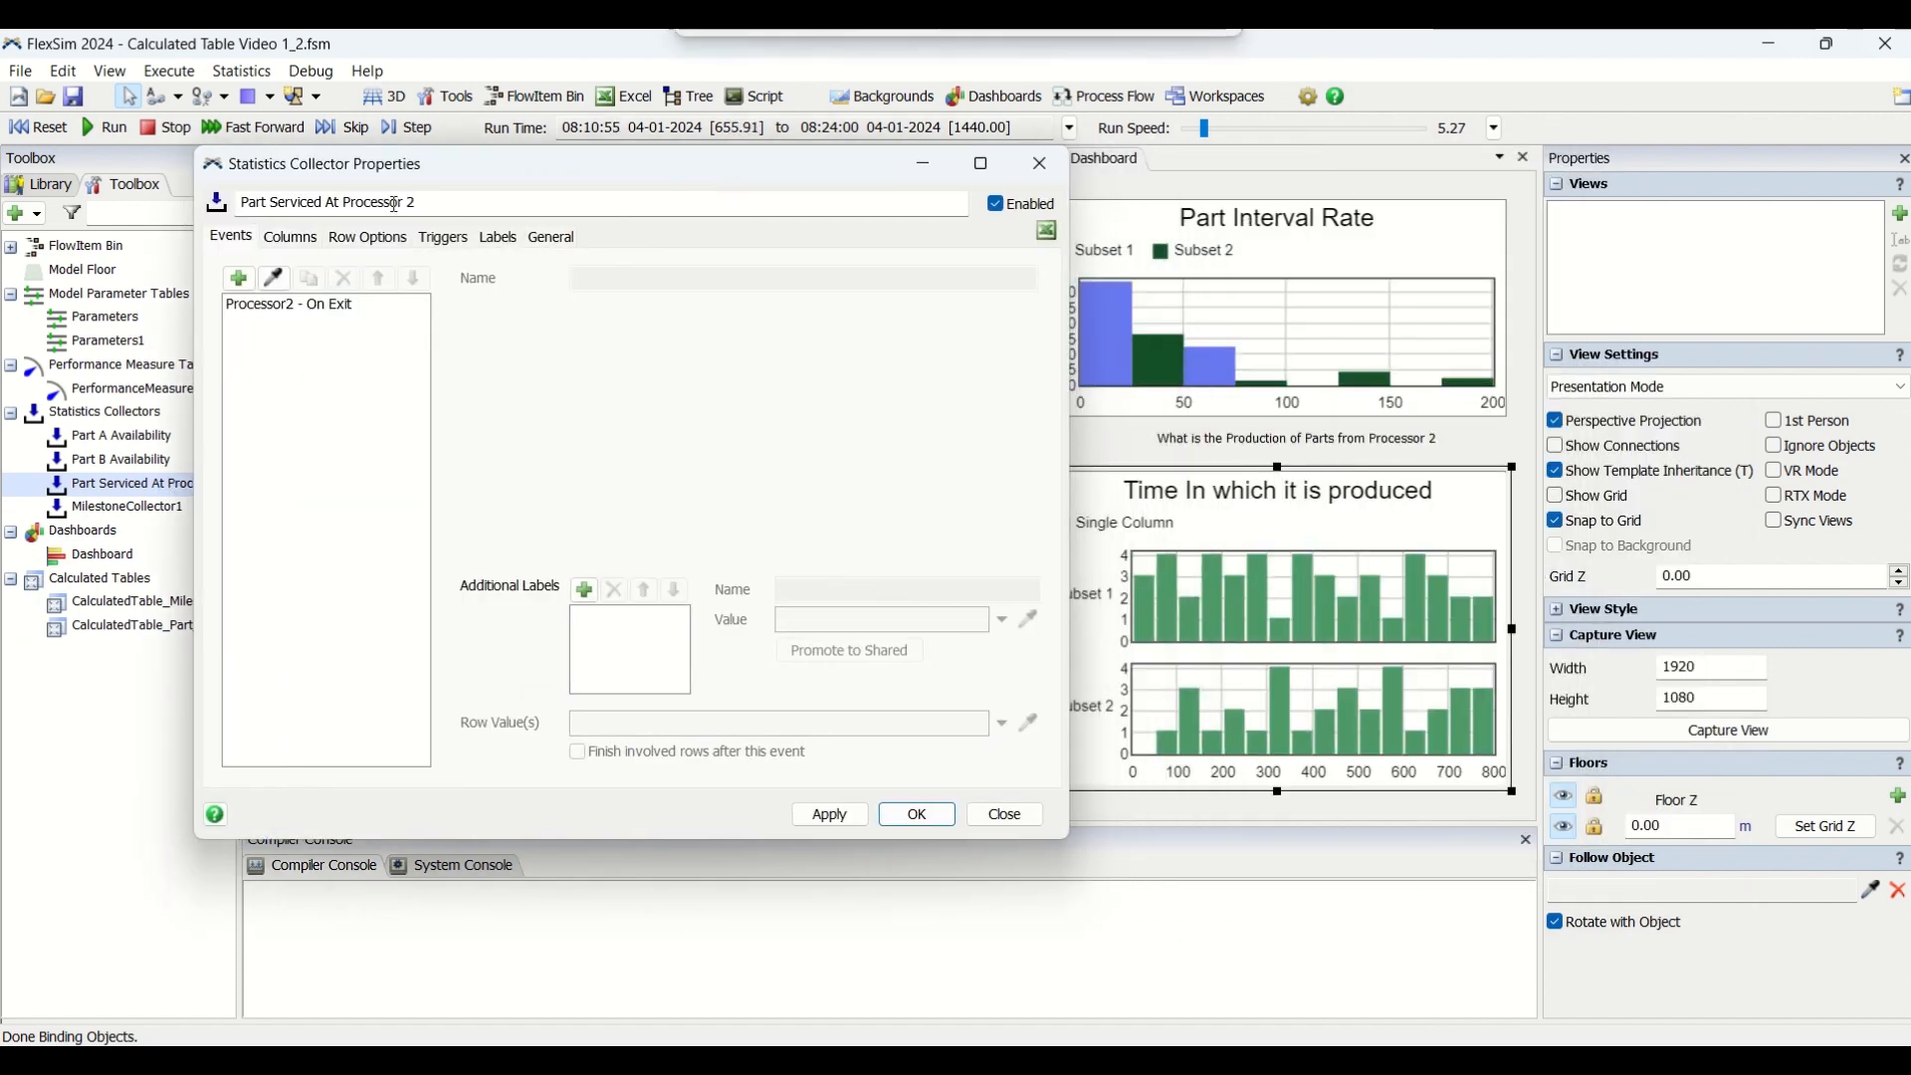
click(303, 244)
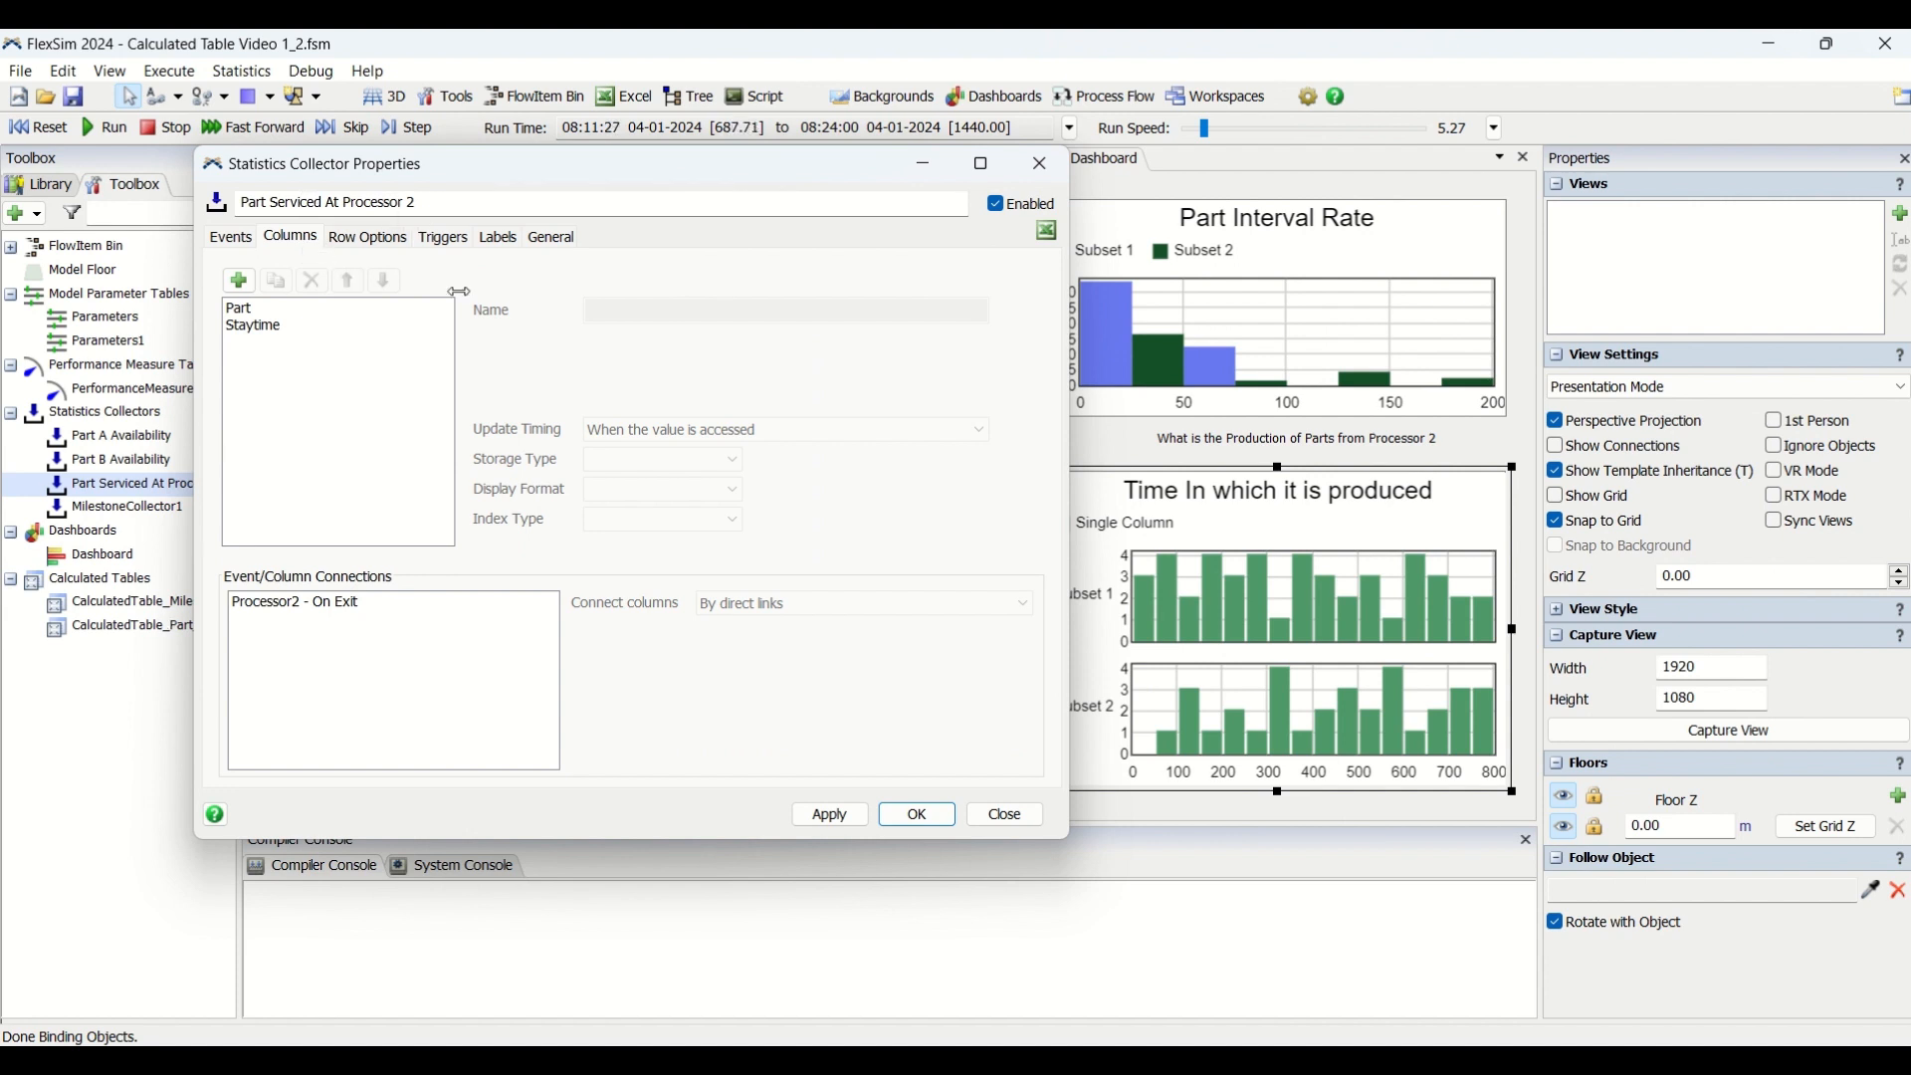
click(556, 240)
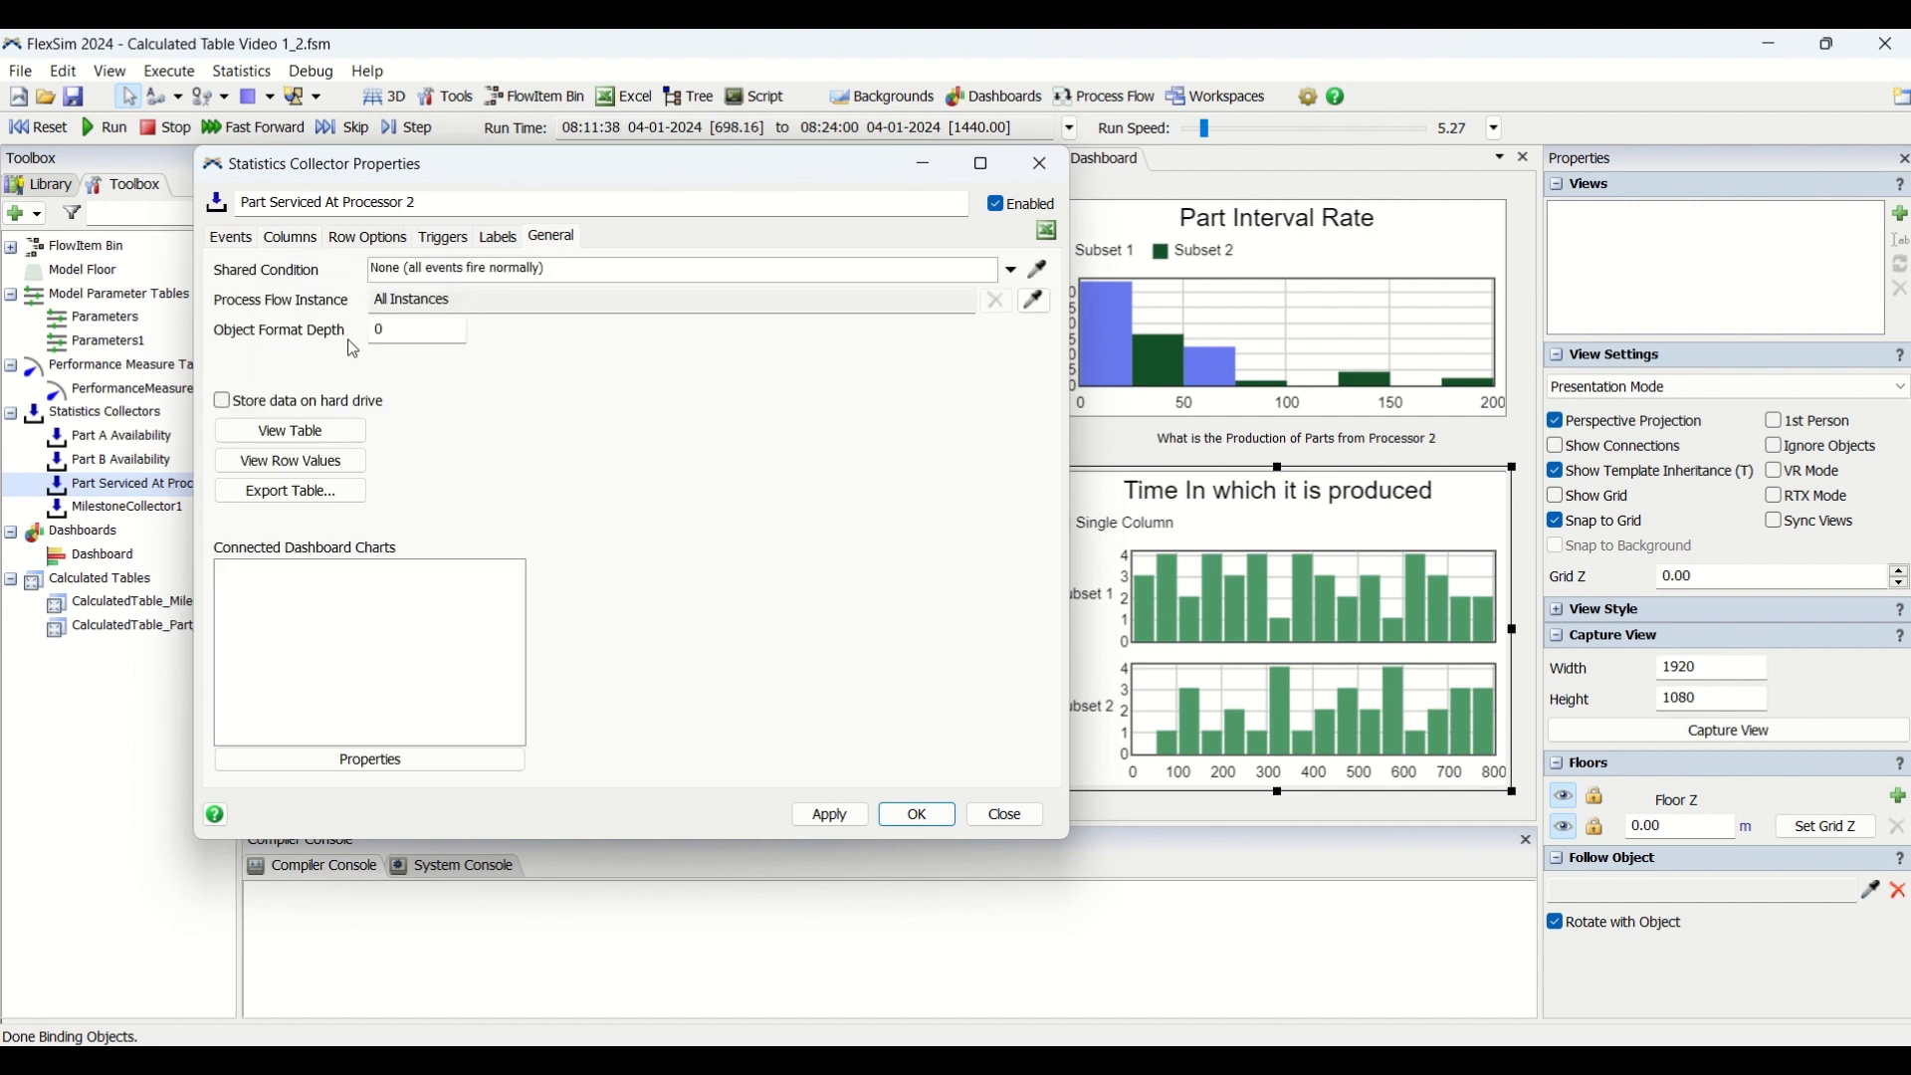
click(321, 432)
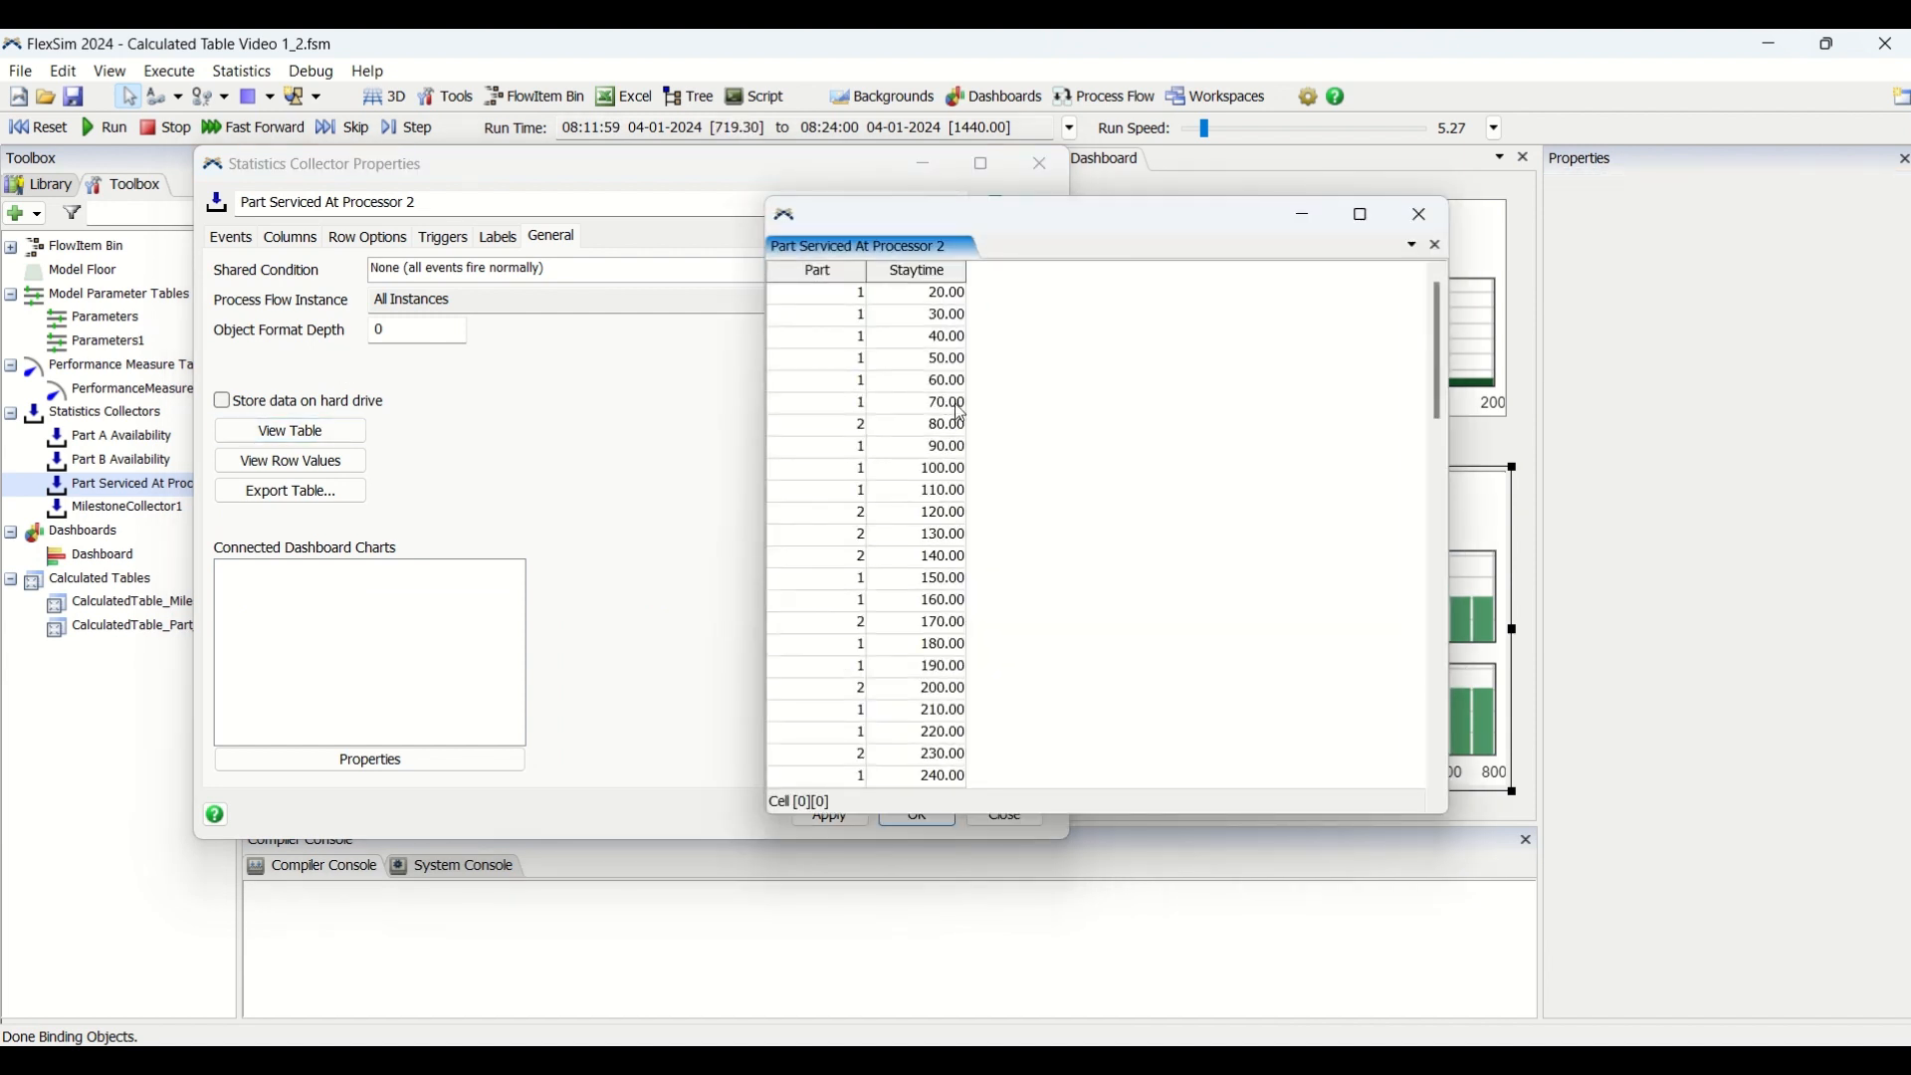
Examine the Staytime values of the collector table and match the first part 2 entry with its stay time.
drag(935, 293, 929, 693)
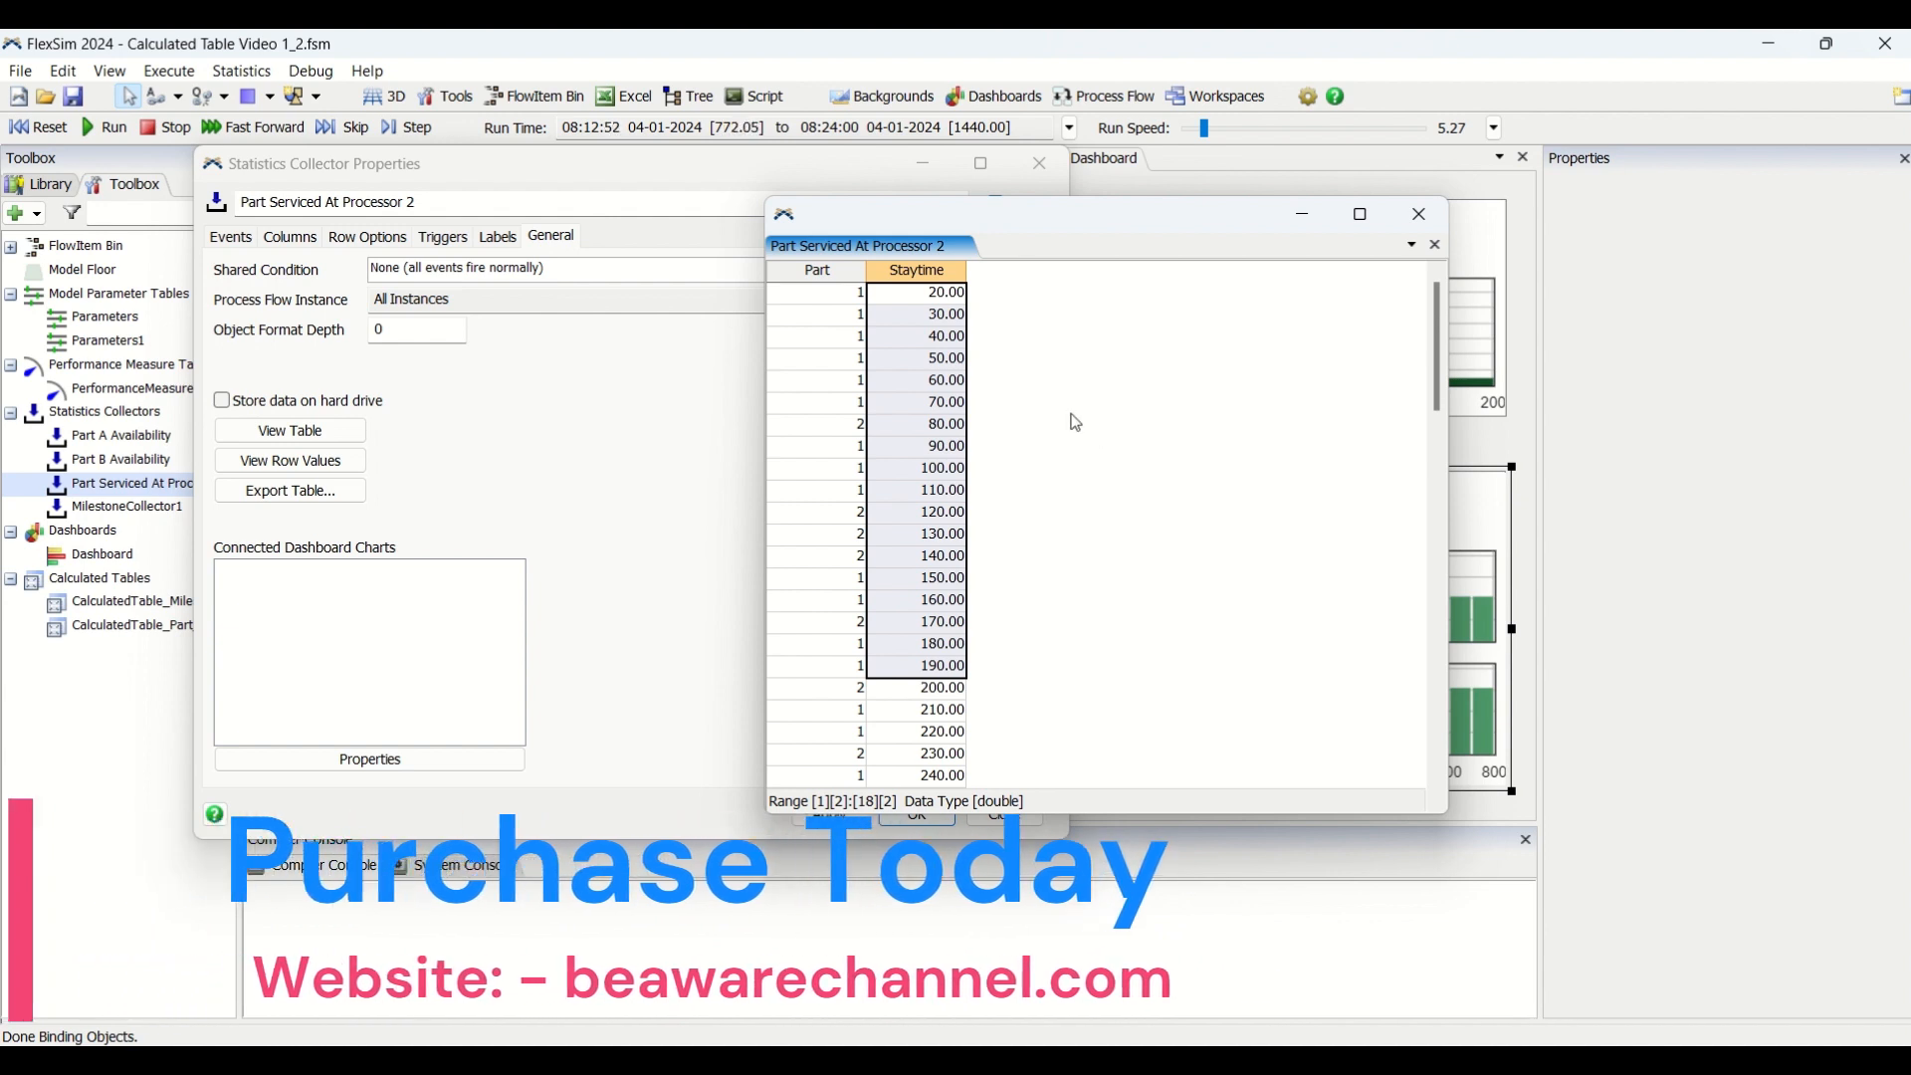
click(1035, 388)
click(928, 318)
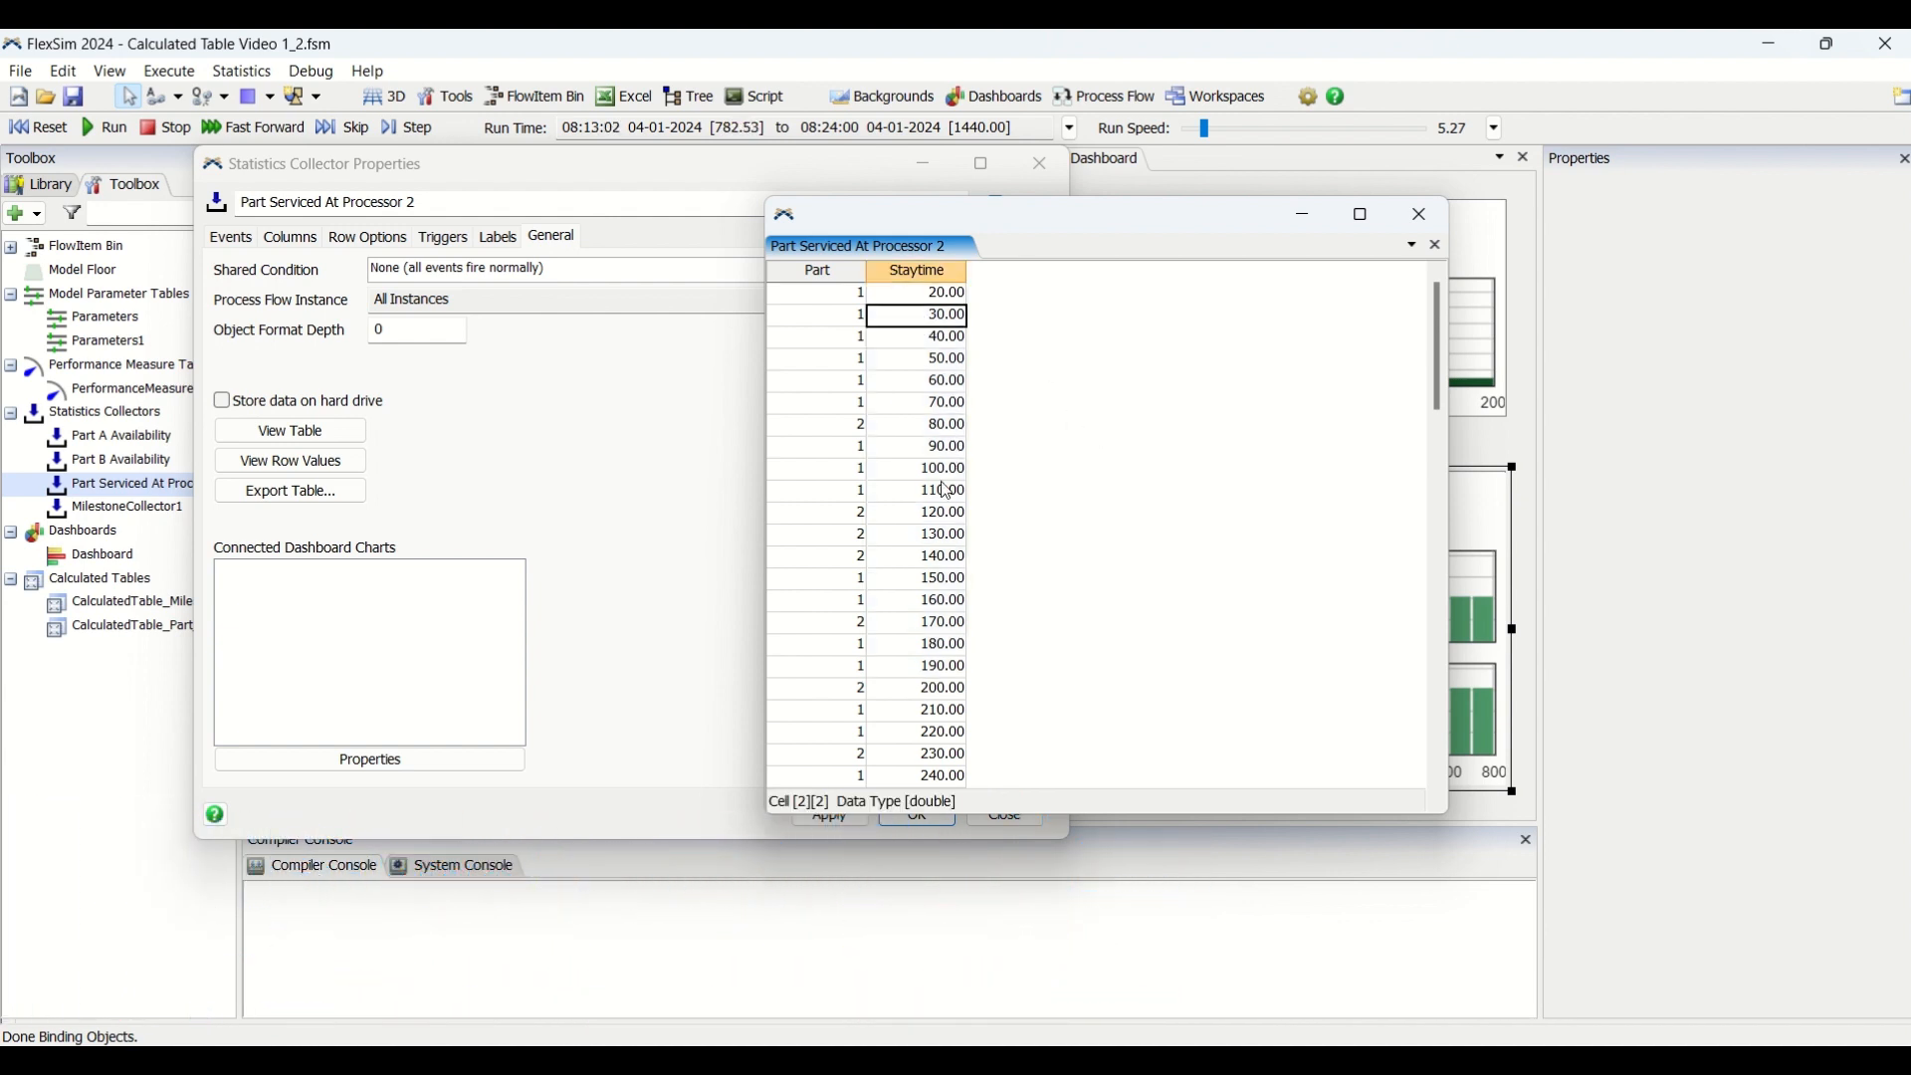
click(841, 425)
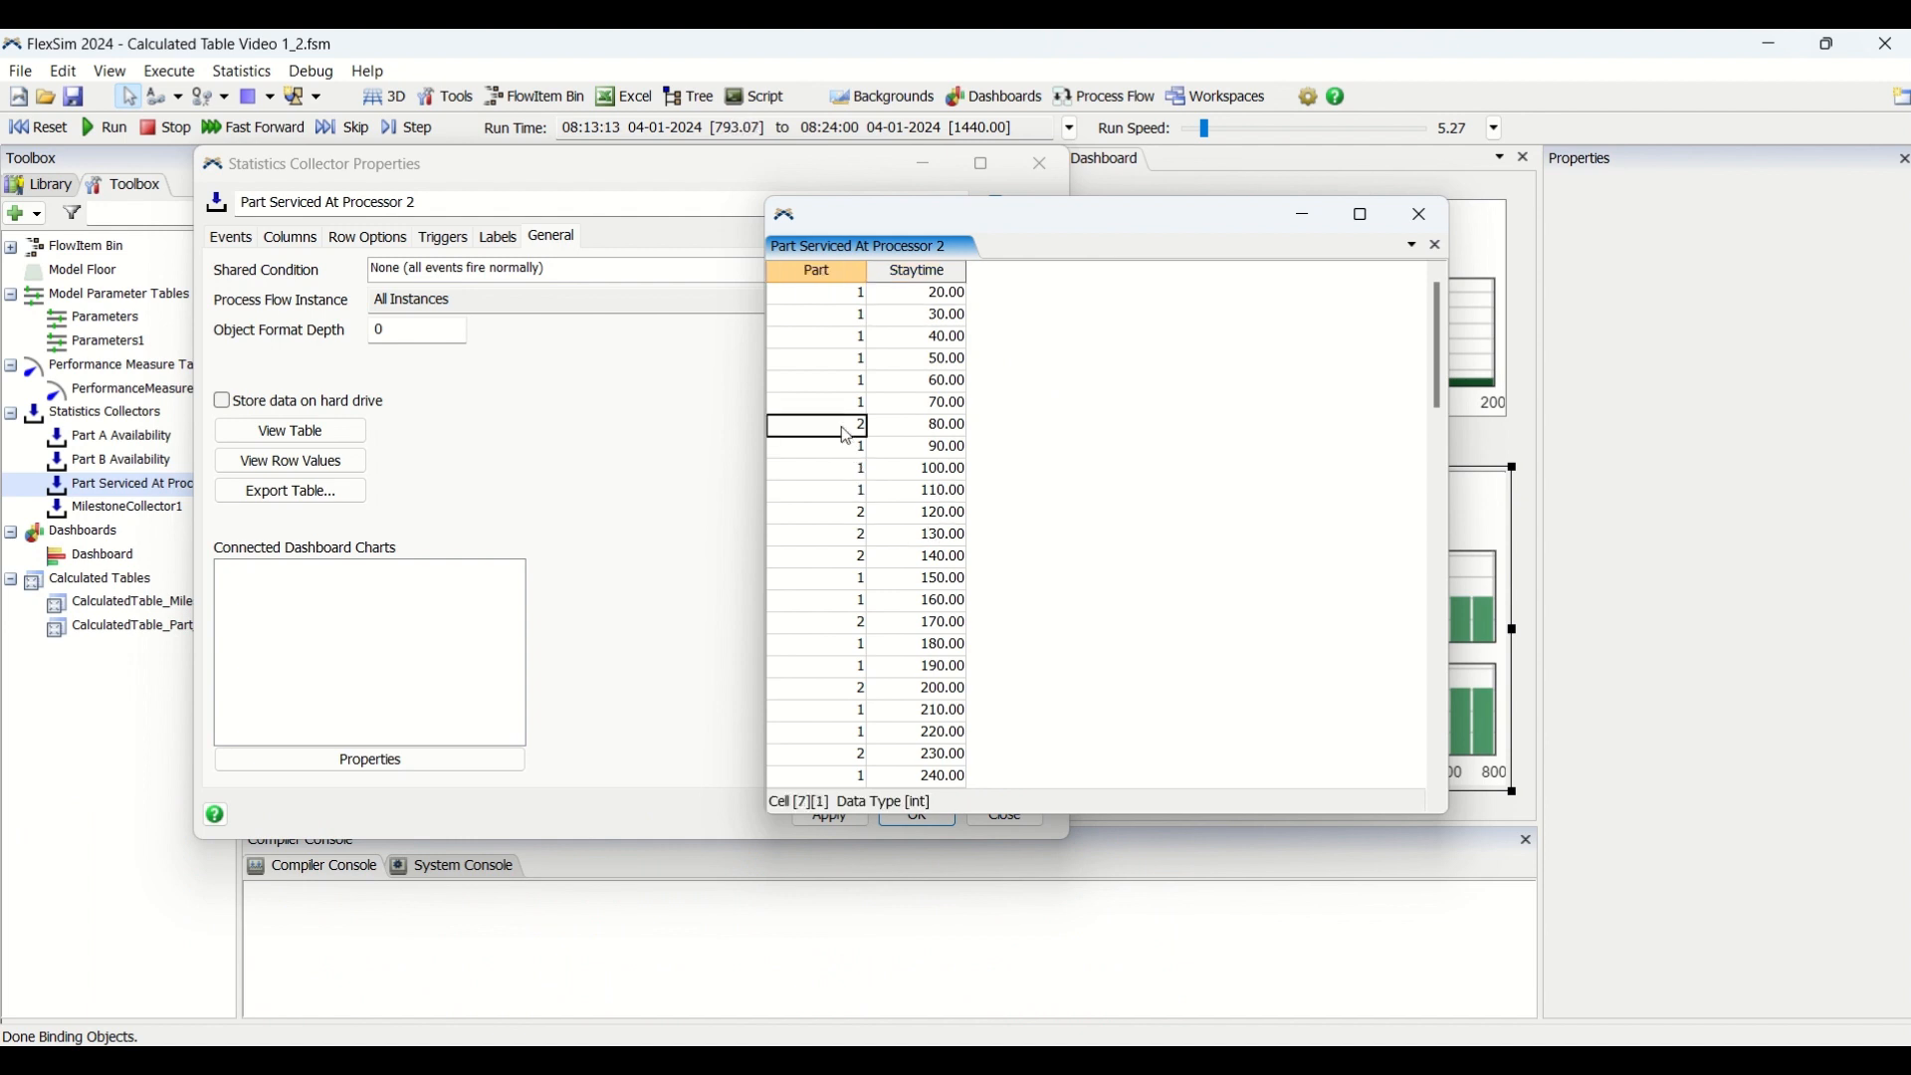
click(919, 425)
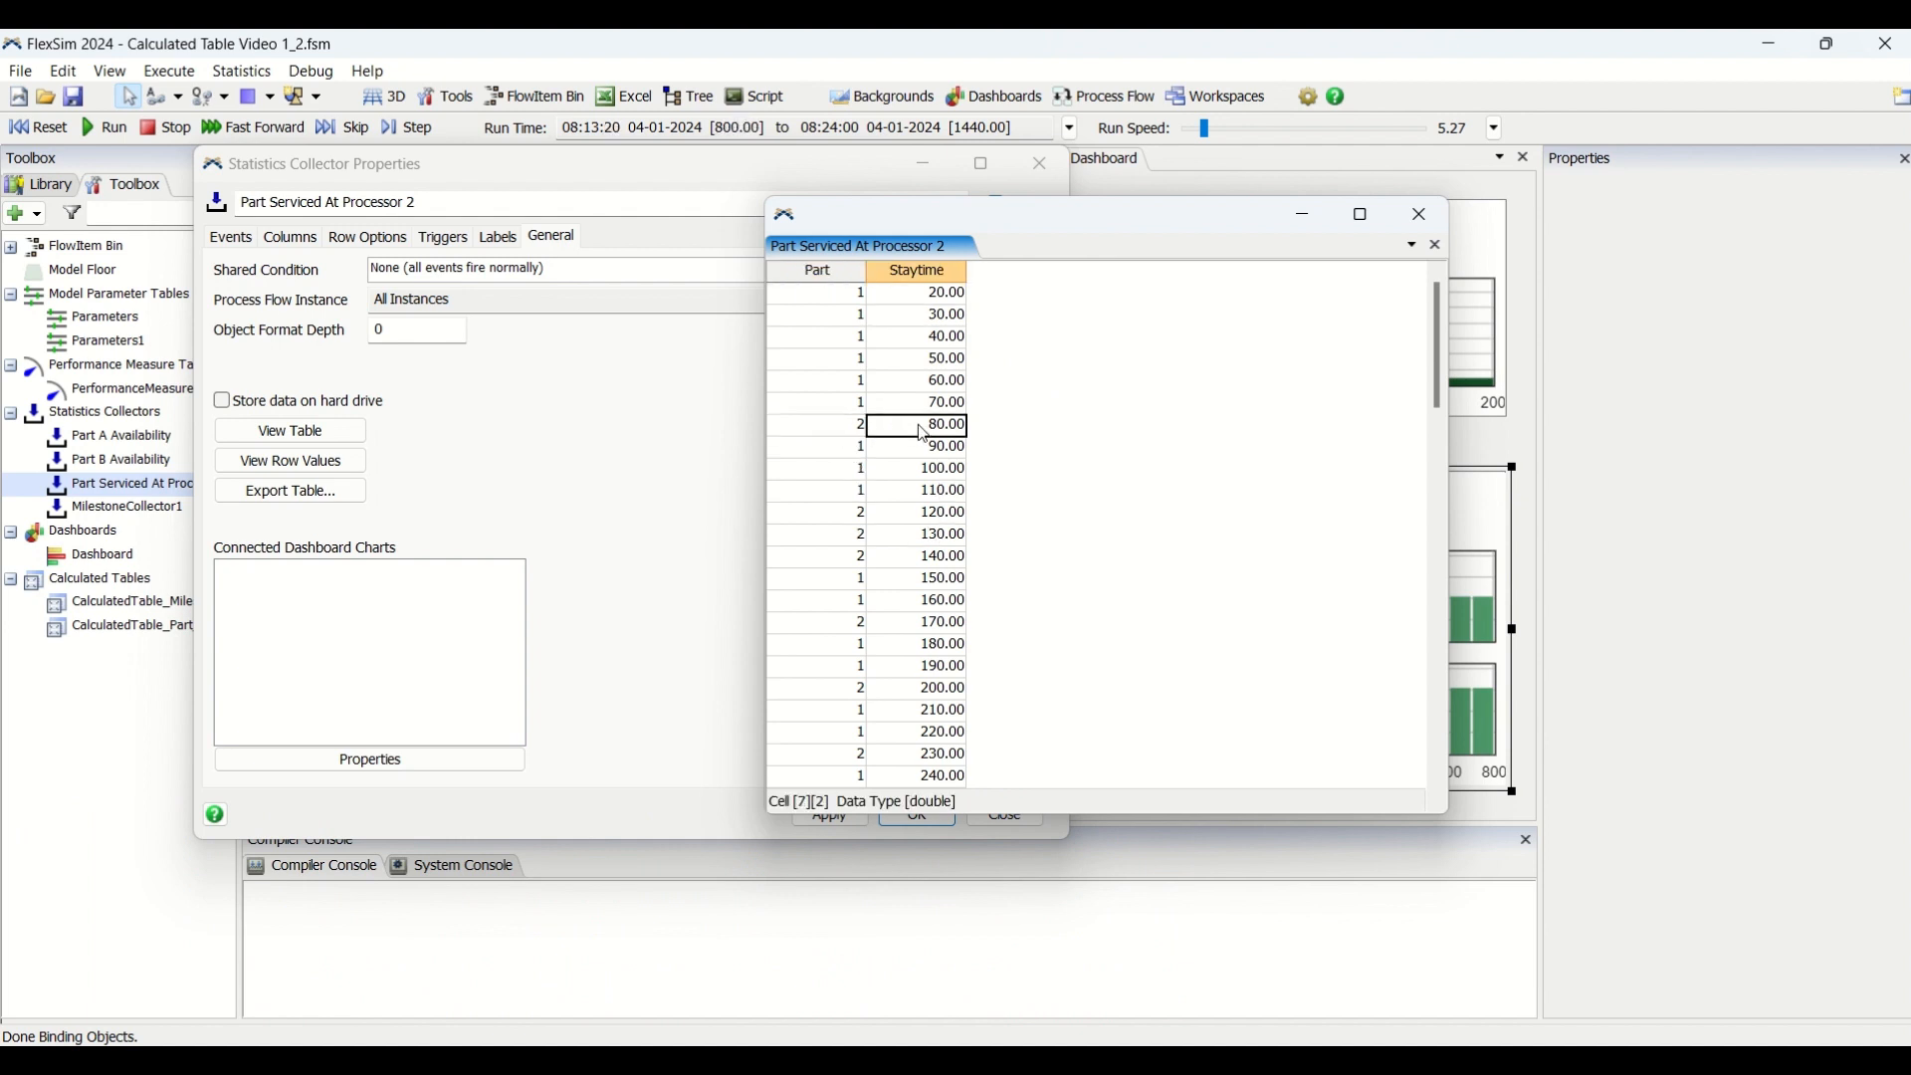
Examine how part types 1 and 2 are mixed down the Part column of the collector table.
click(817, 426)
drag(853, 316, 838, 581)
click(844, 430)
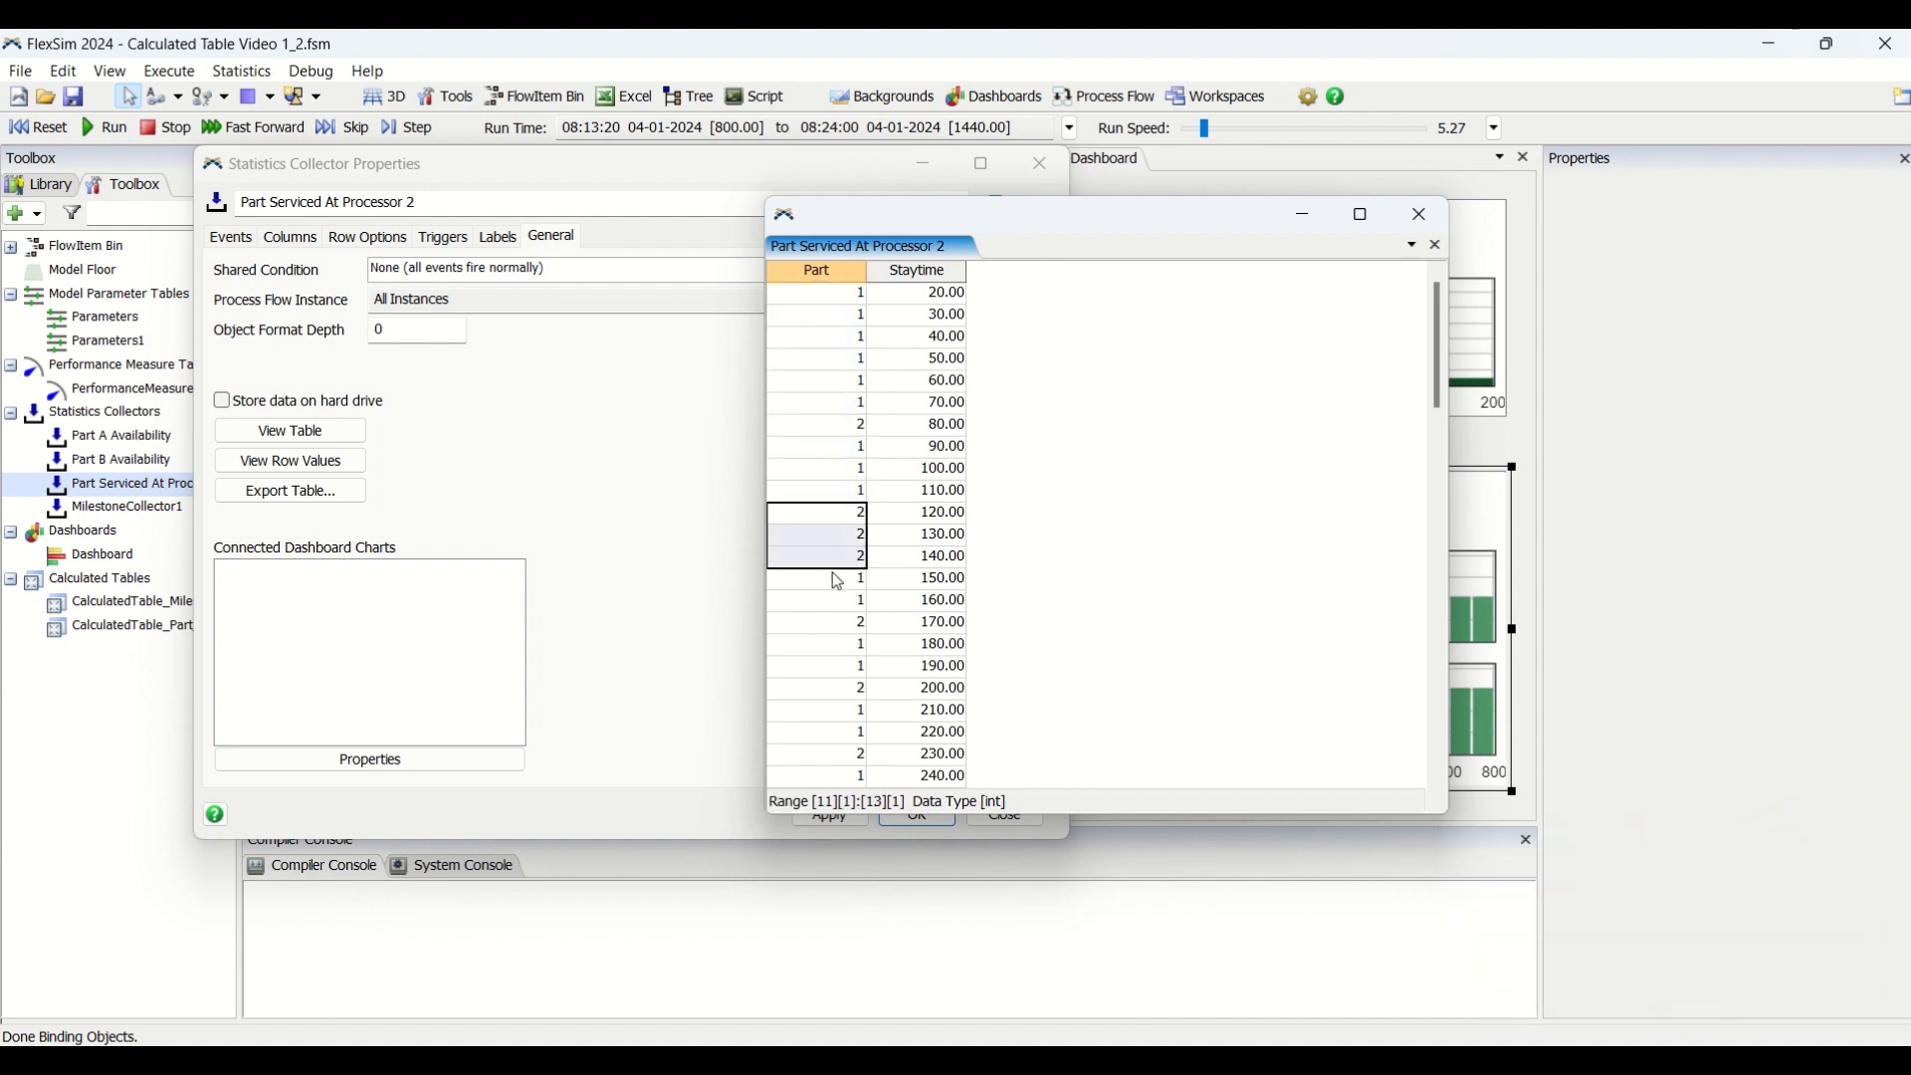
drag(815, 302, 818, 634)
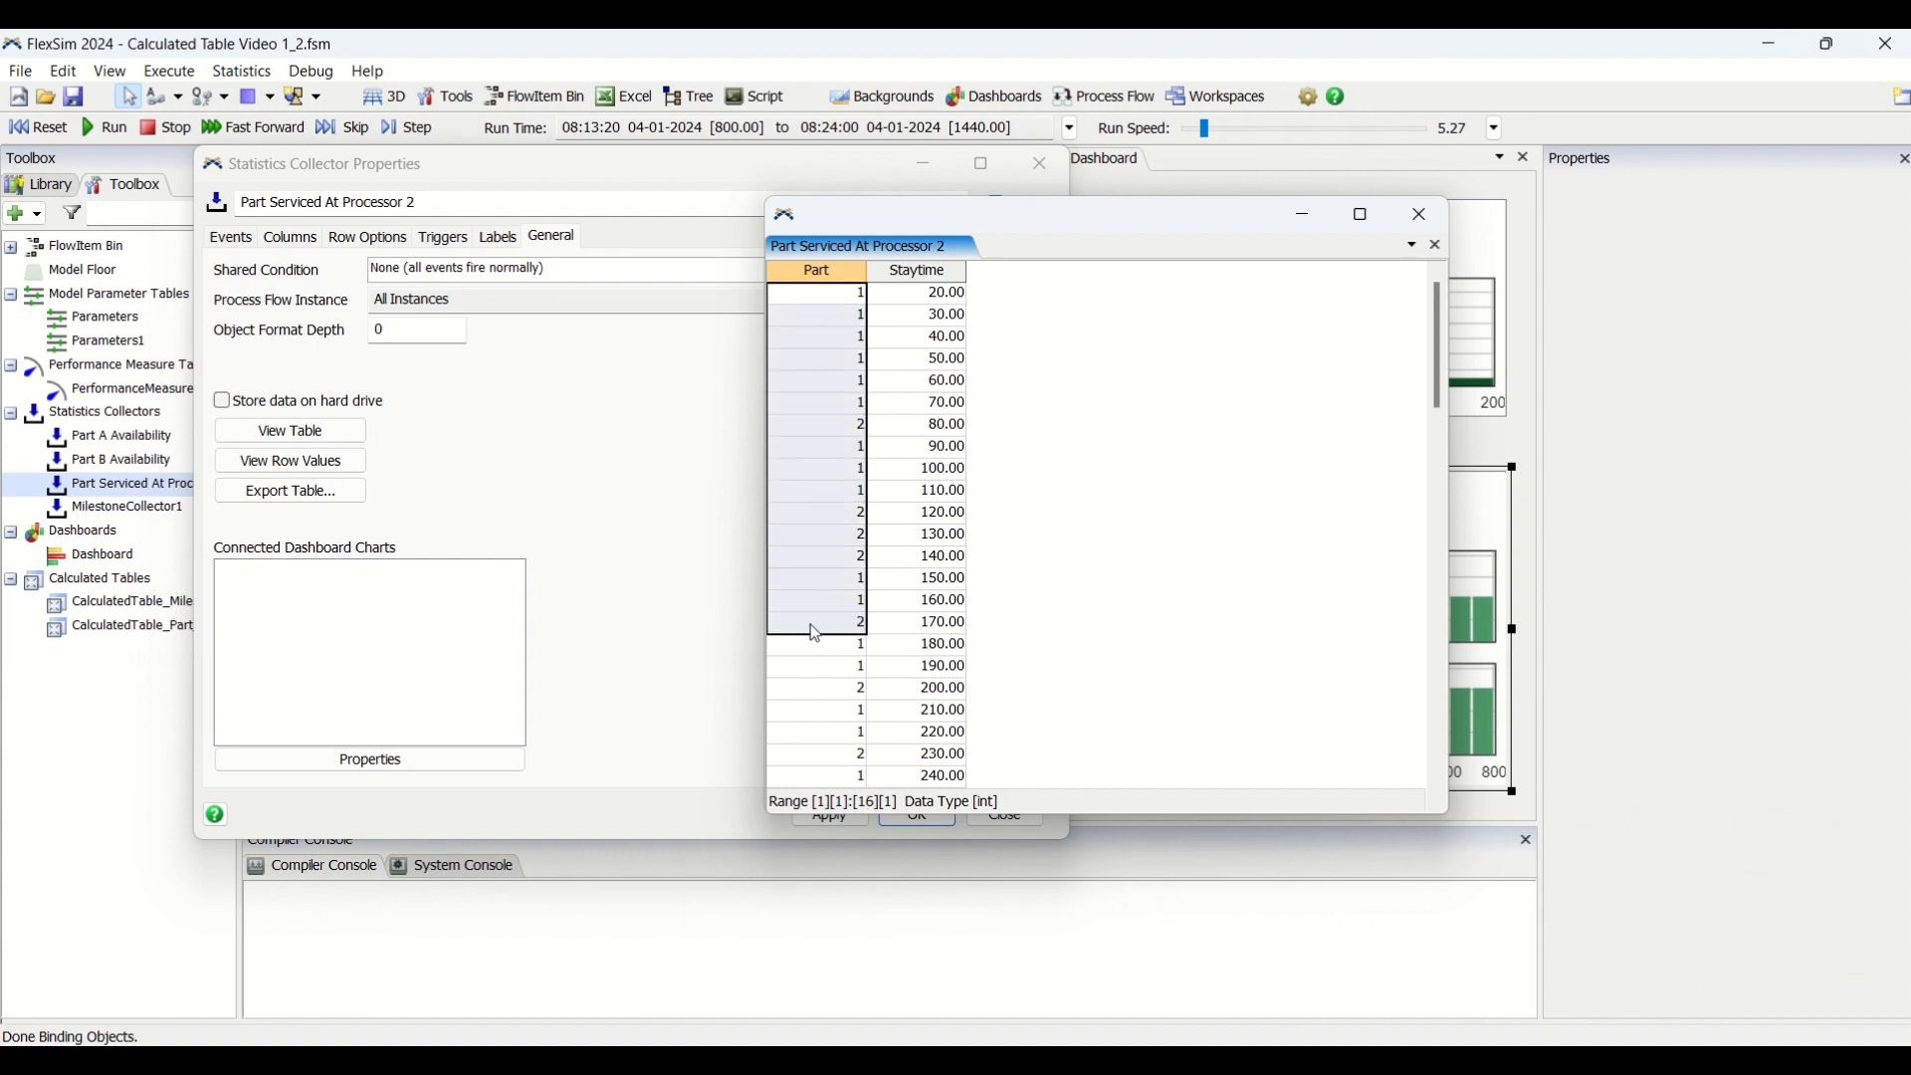
click(864, 297)
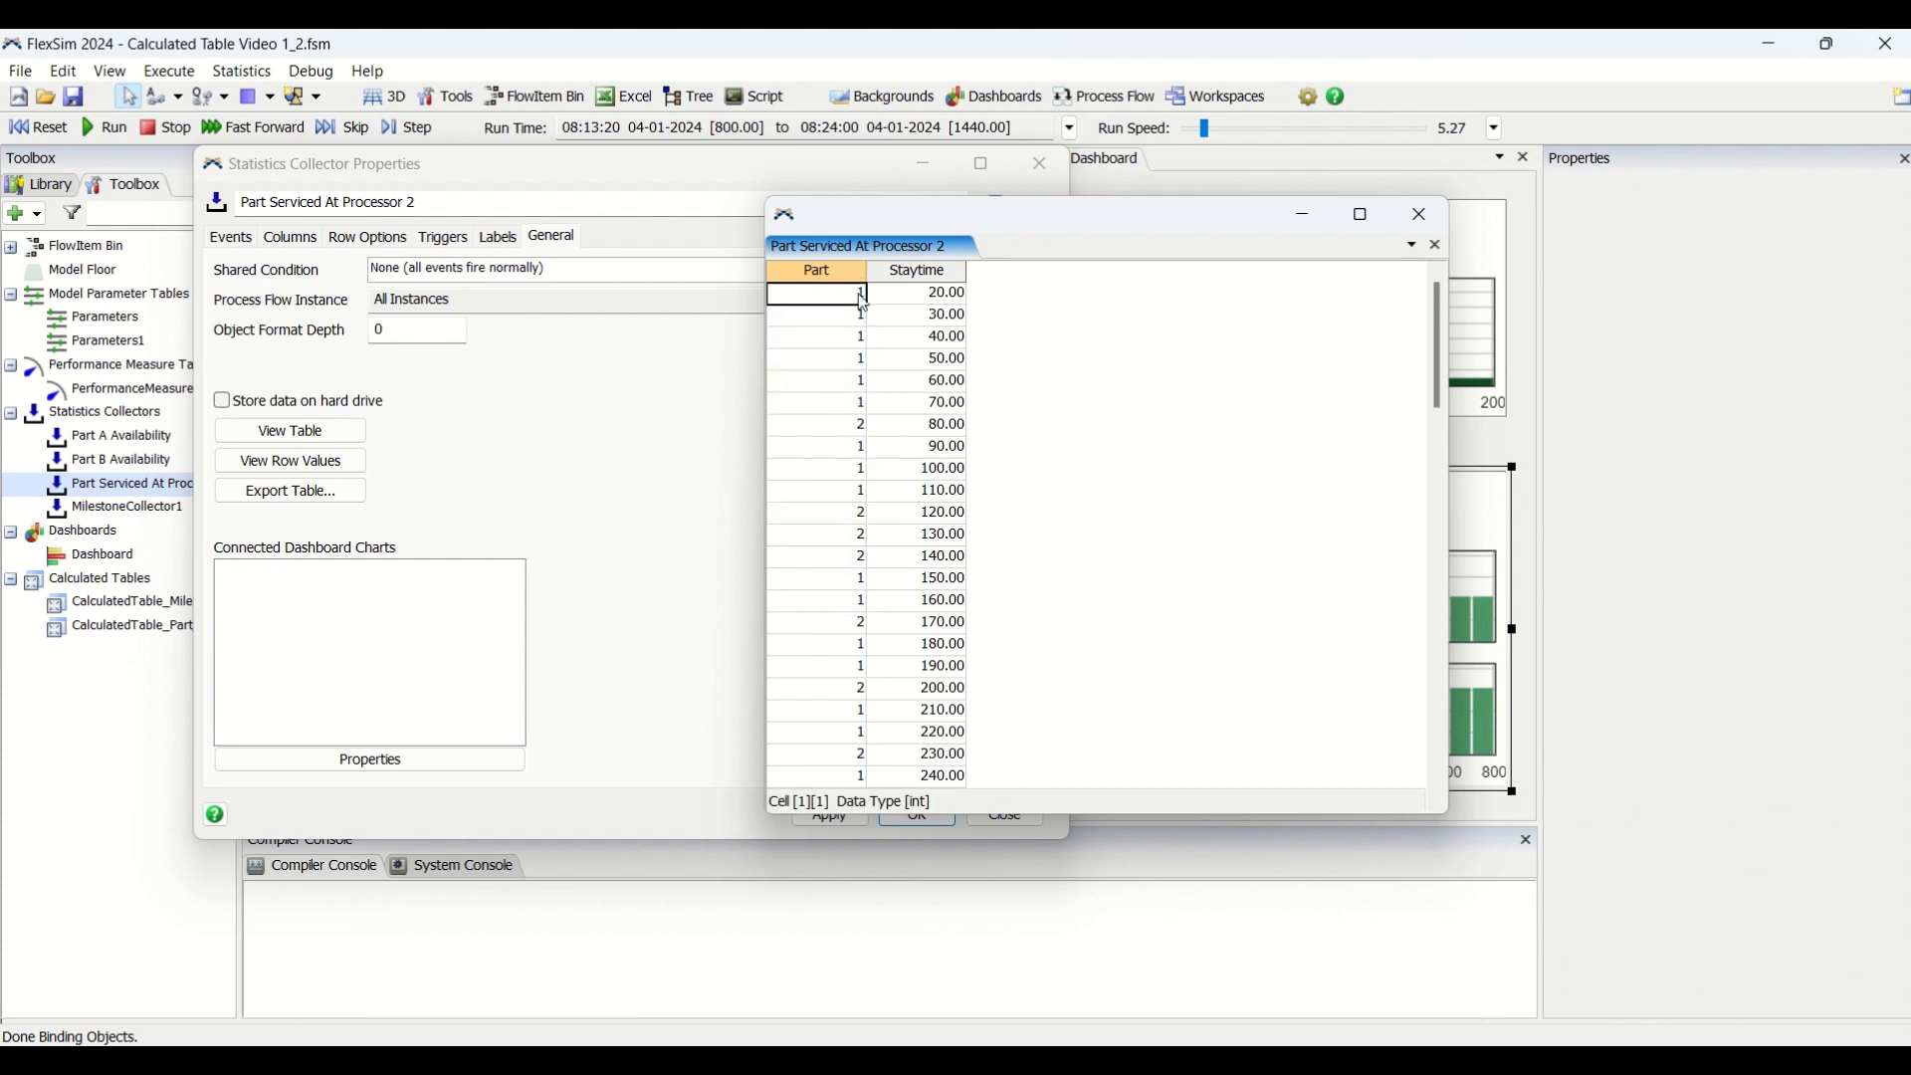
click(925, 318)
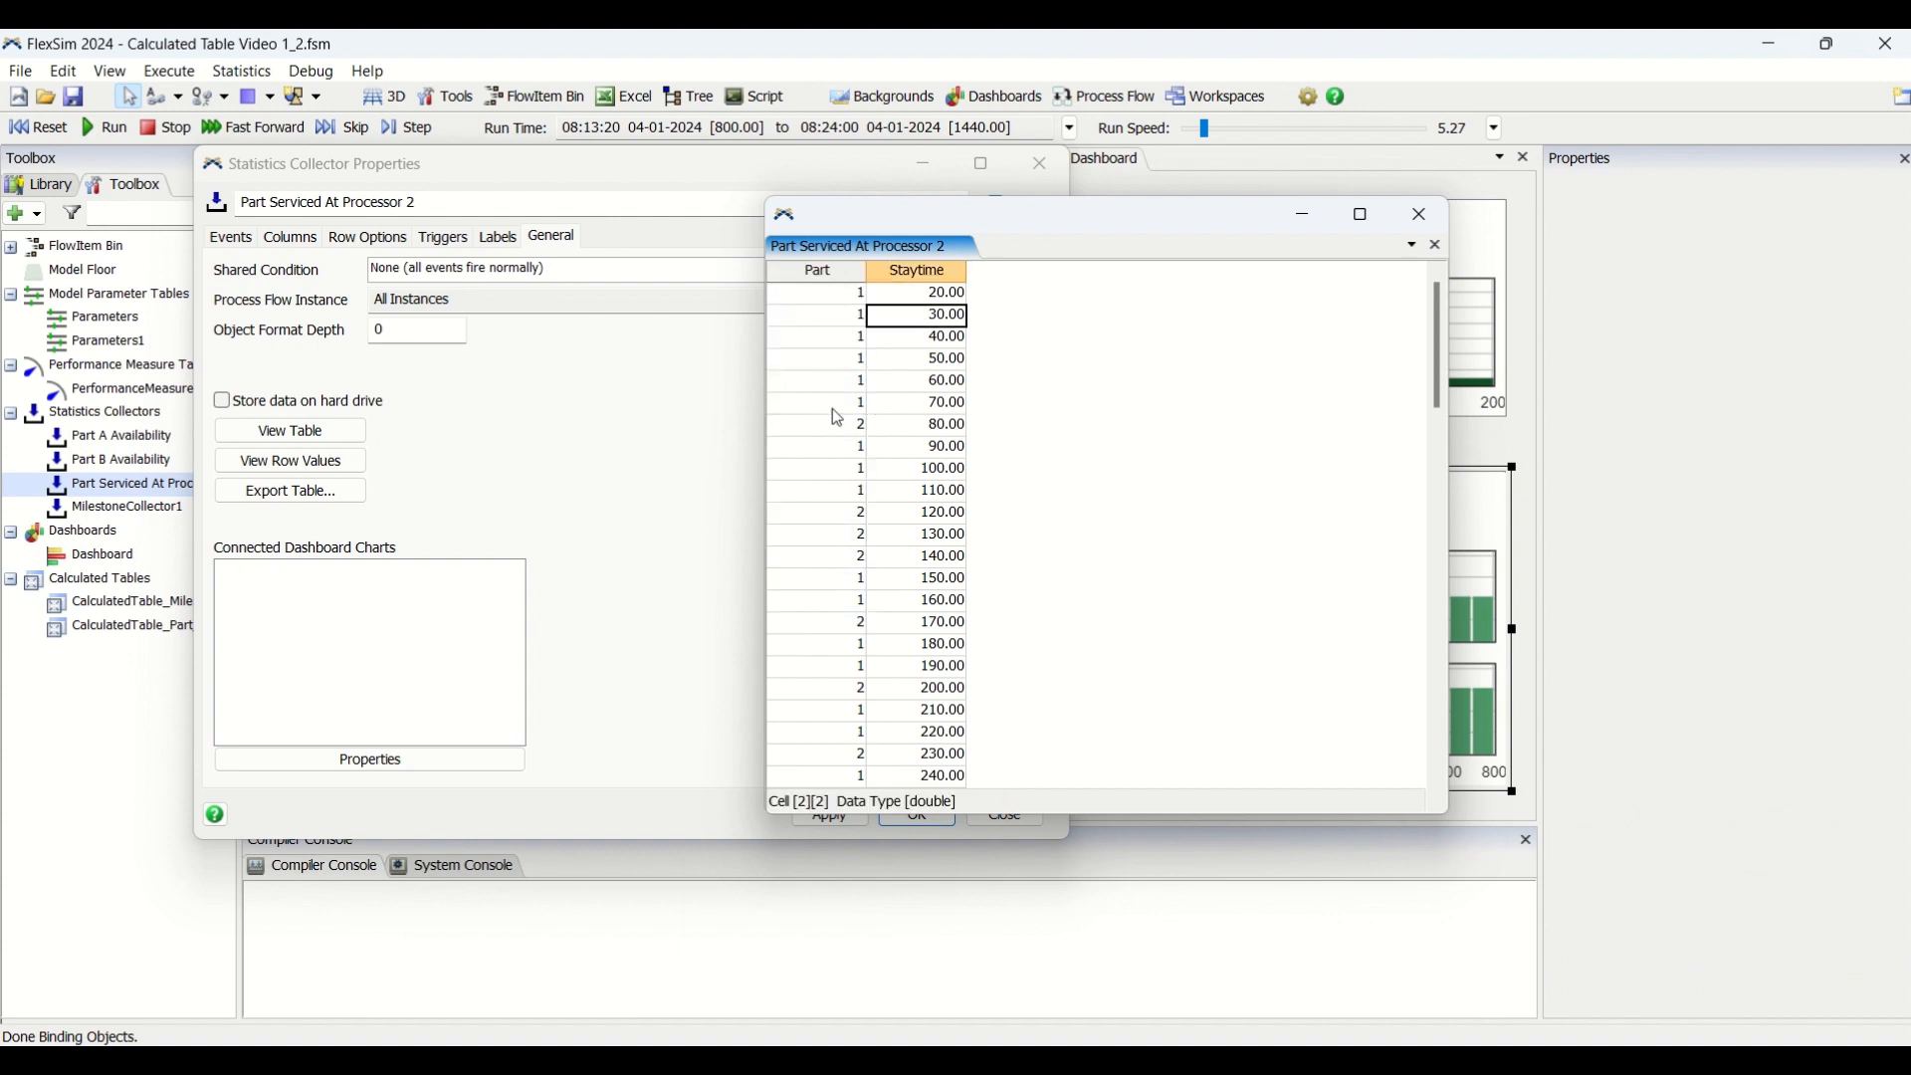
drag(827, 296, 851, 532)
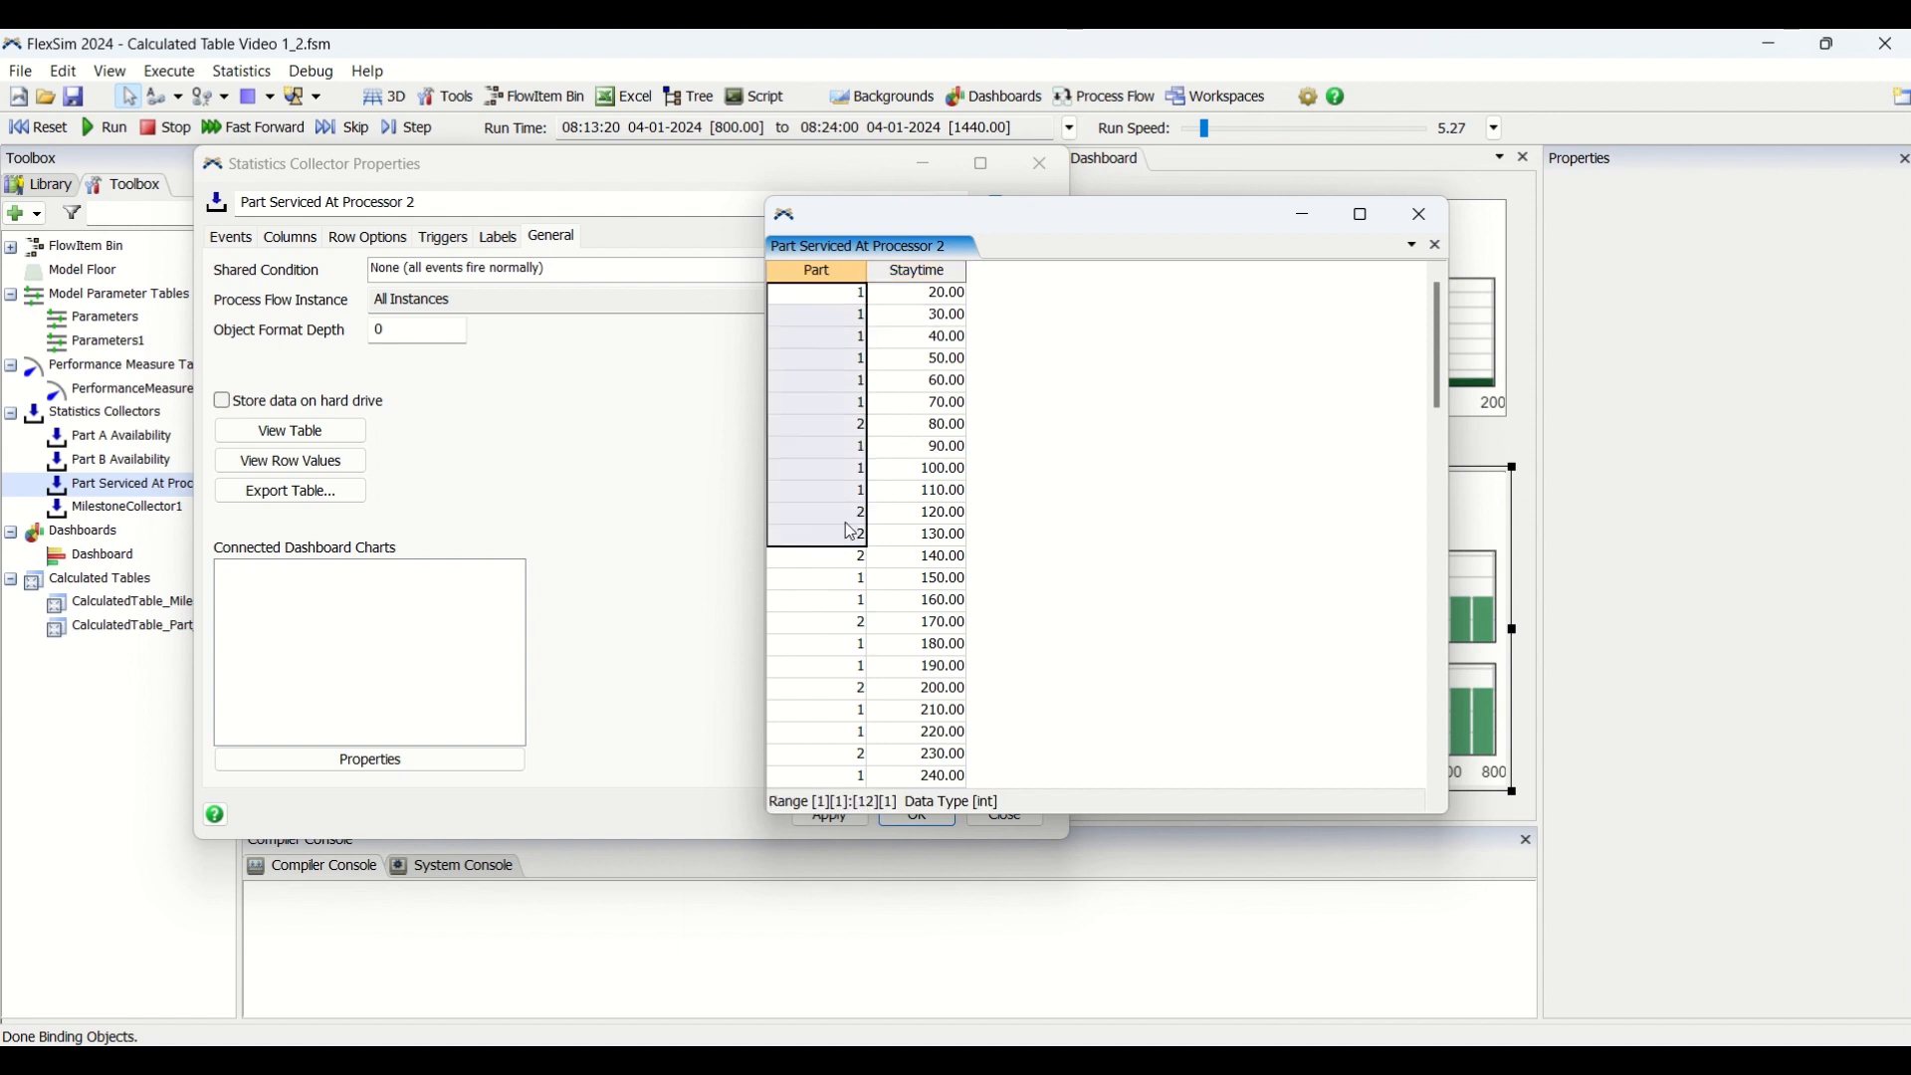
click(844, 431)
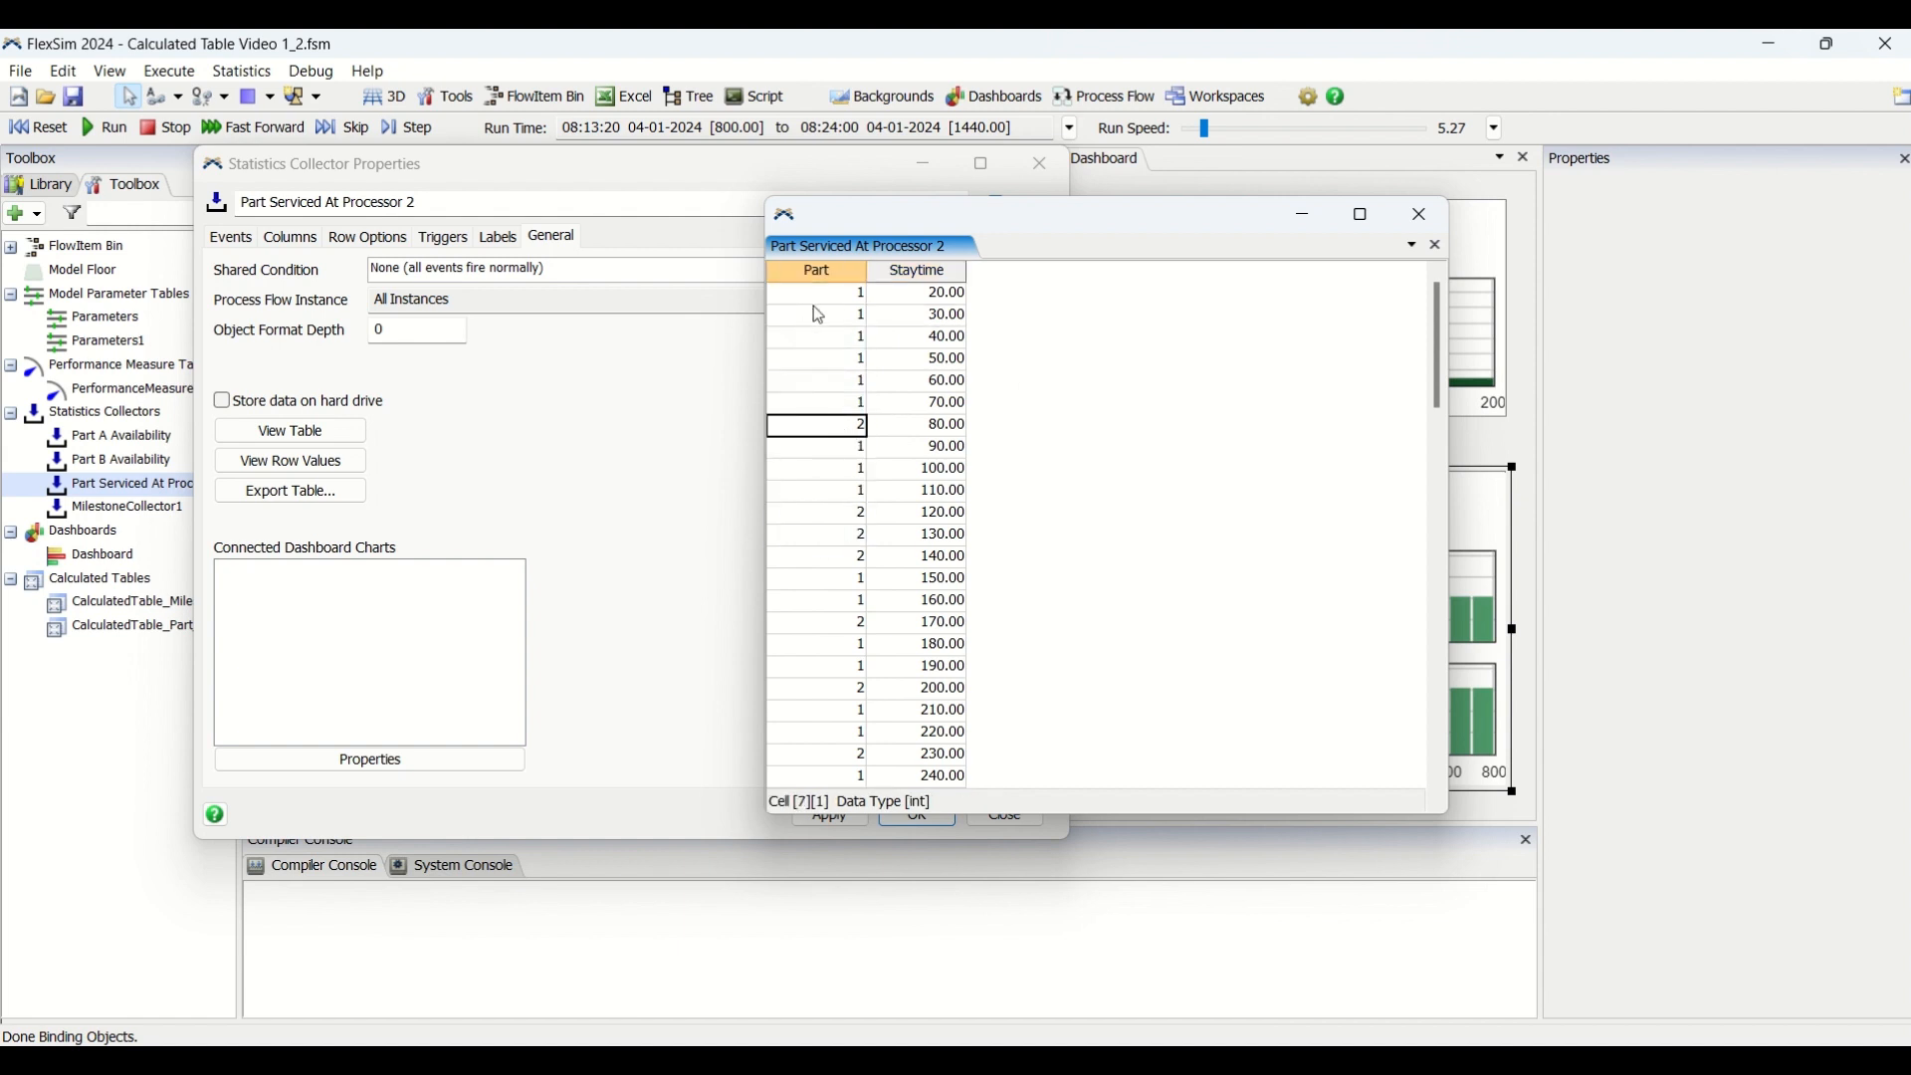
click(834, 282)
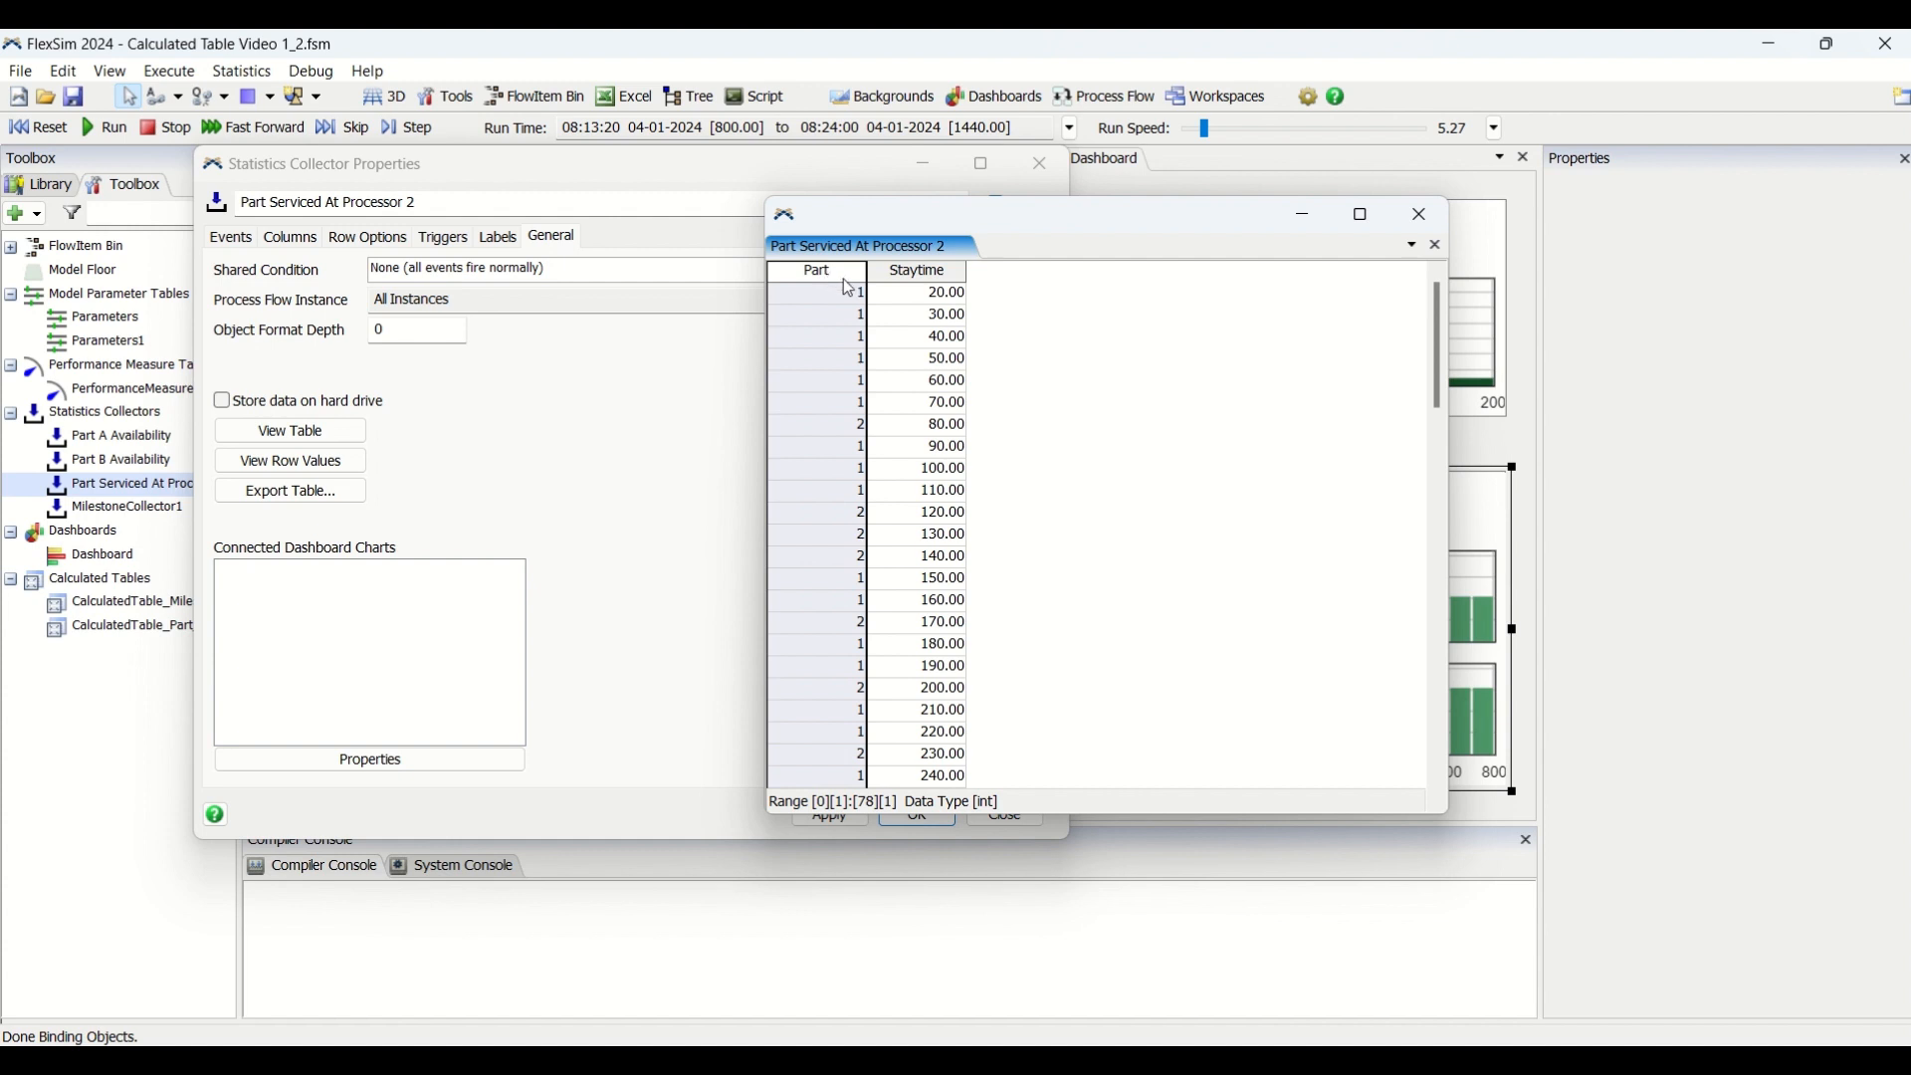
Review the Staytime column of the collector table, including the Part and Staytime rows further down.
click(920, 276)
drag(938, 297, 947, 644)
click(1062, 491)
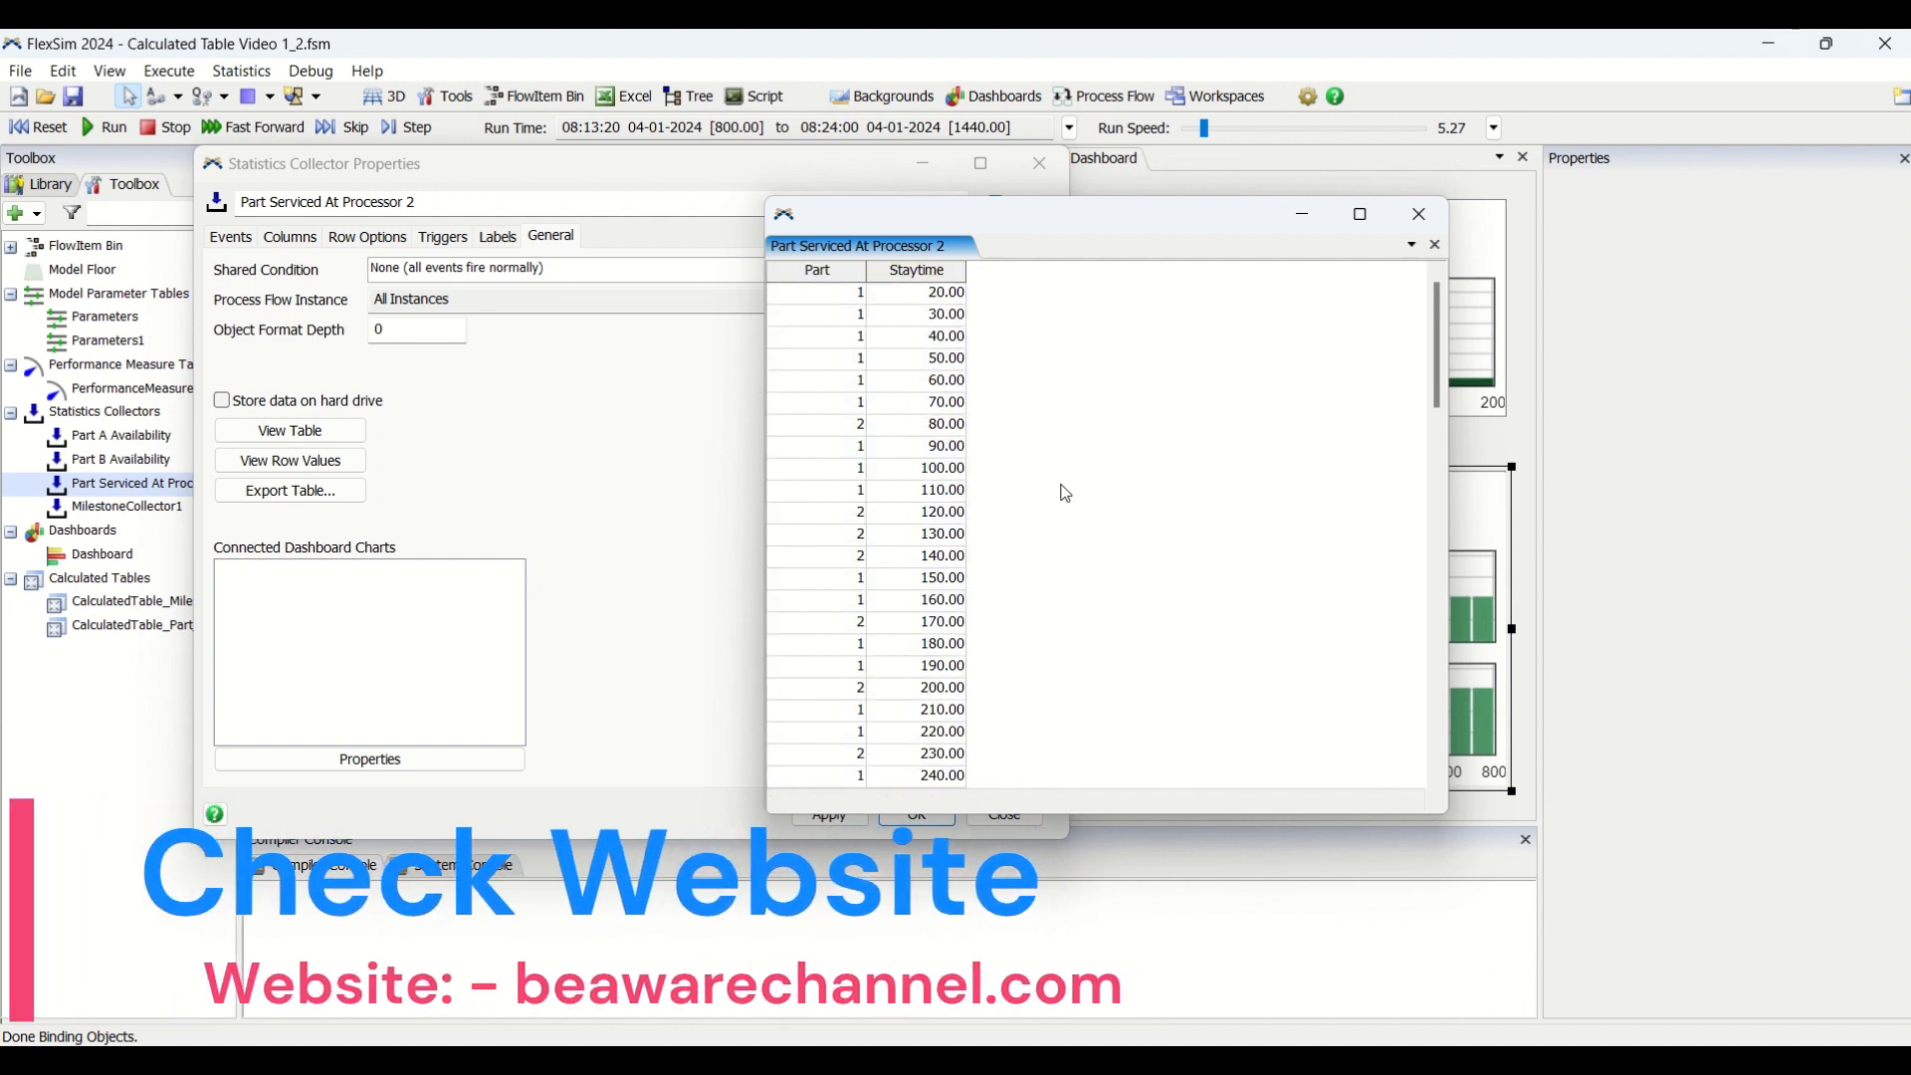
drag(933, 301, 935, 478)
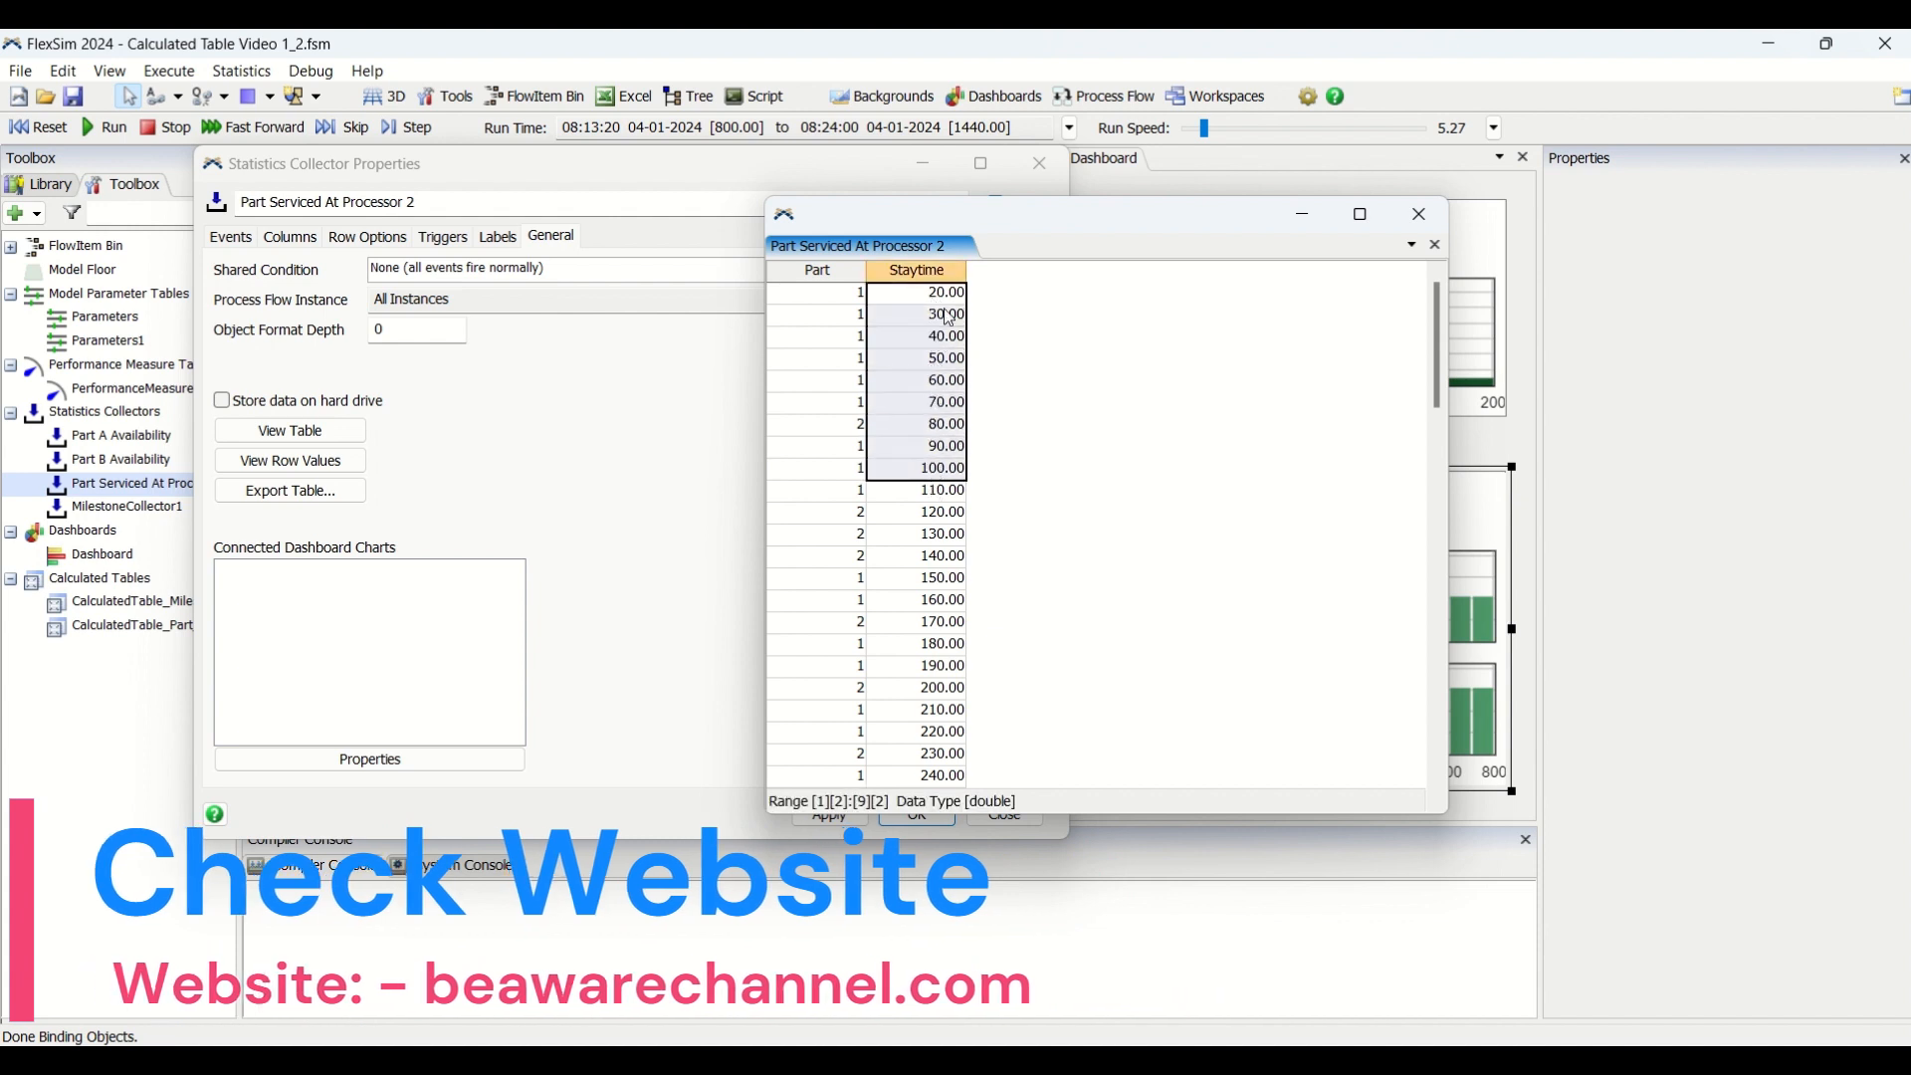
click(946, 277)
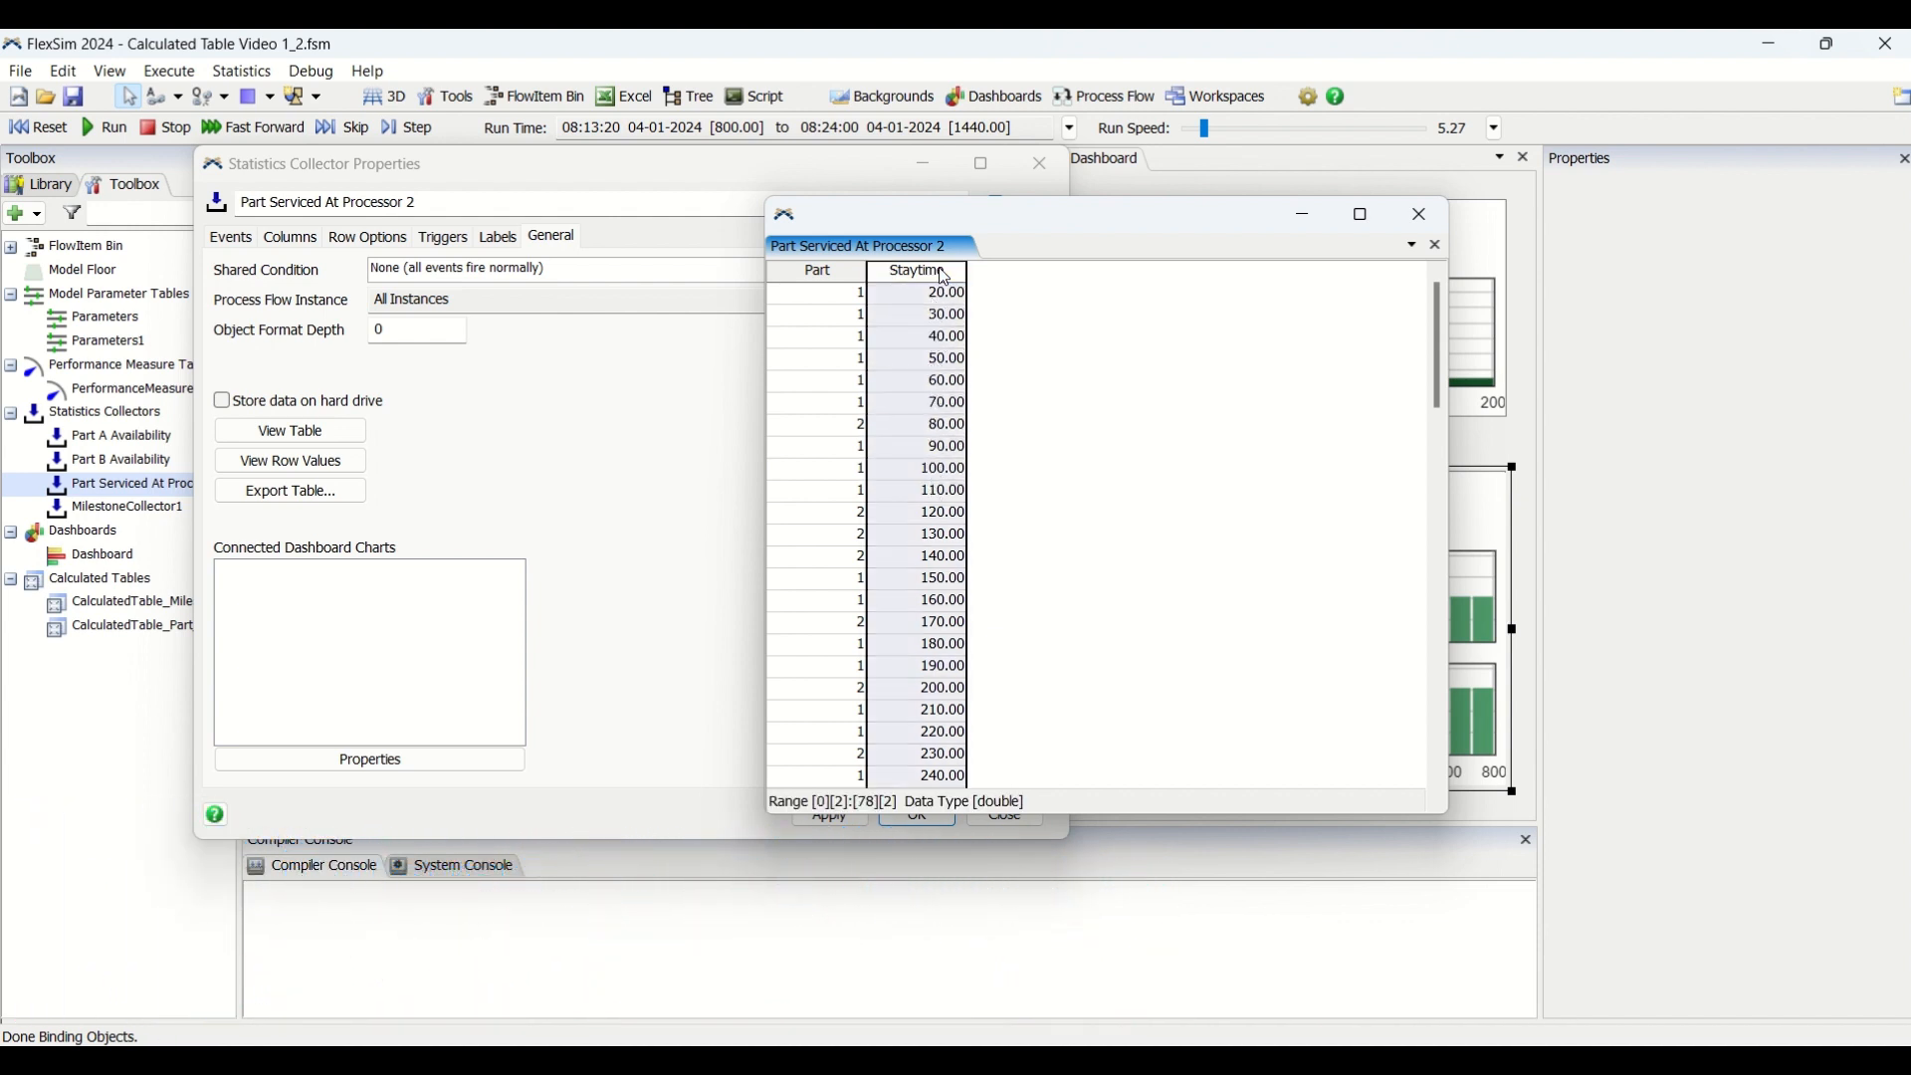
drag(941, 307, 937, 550)
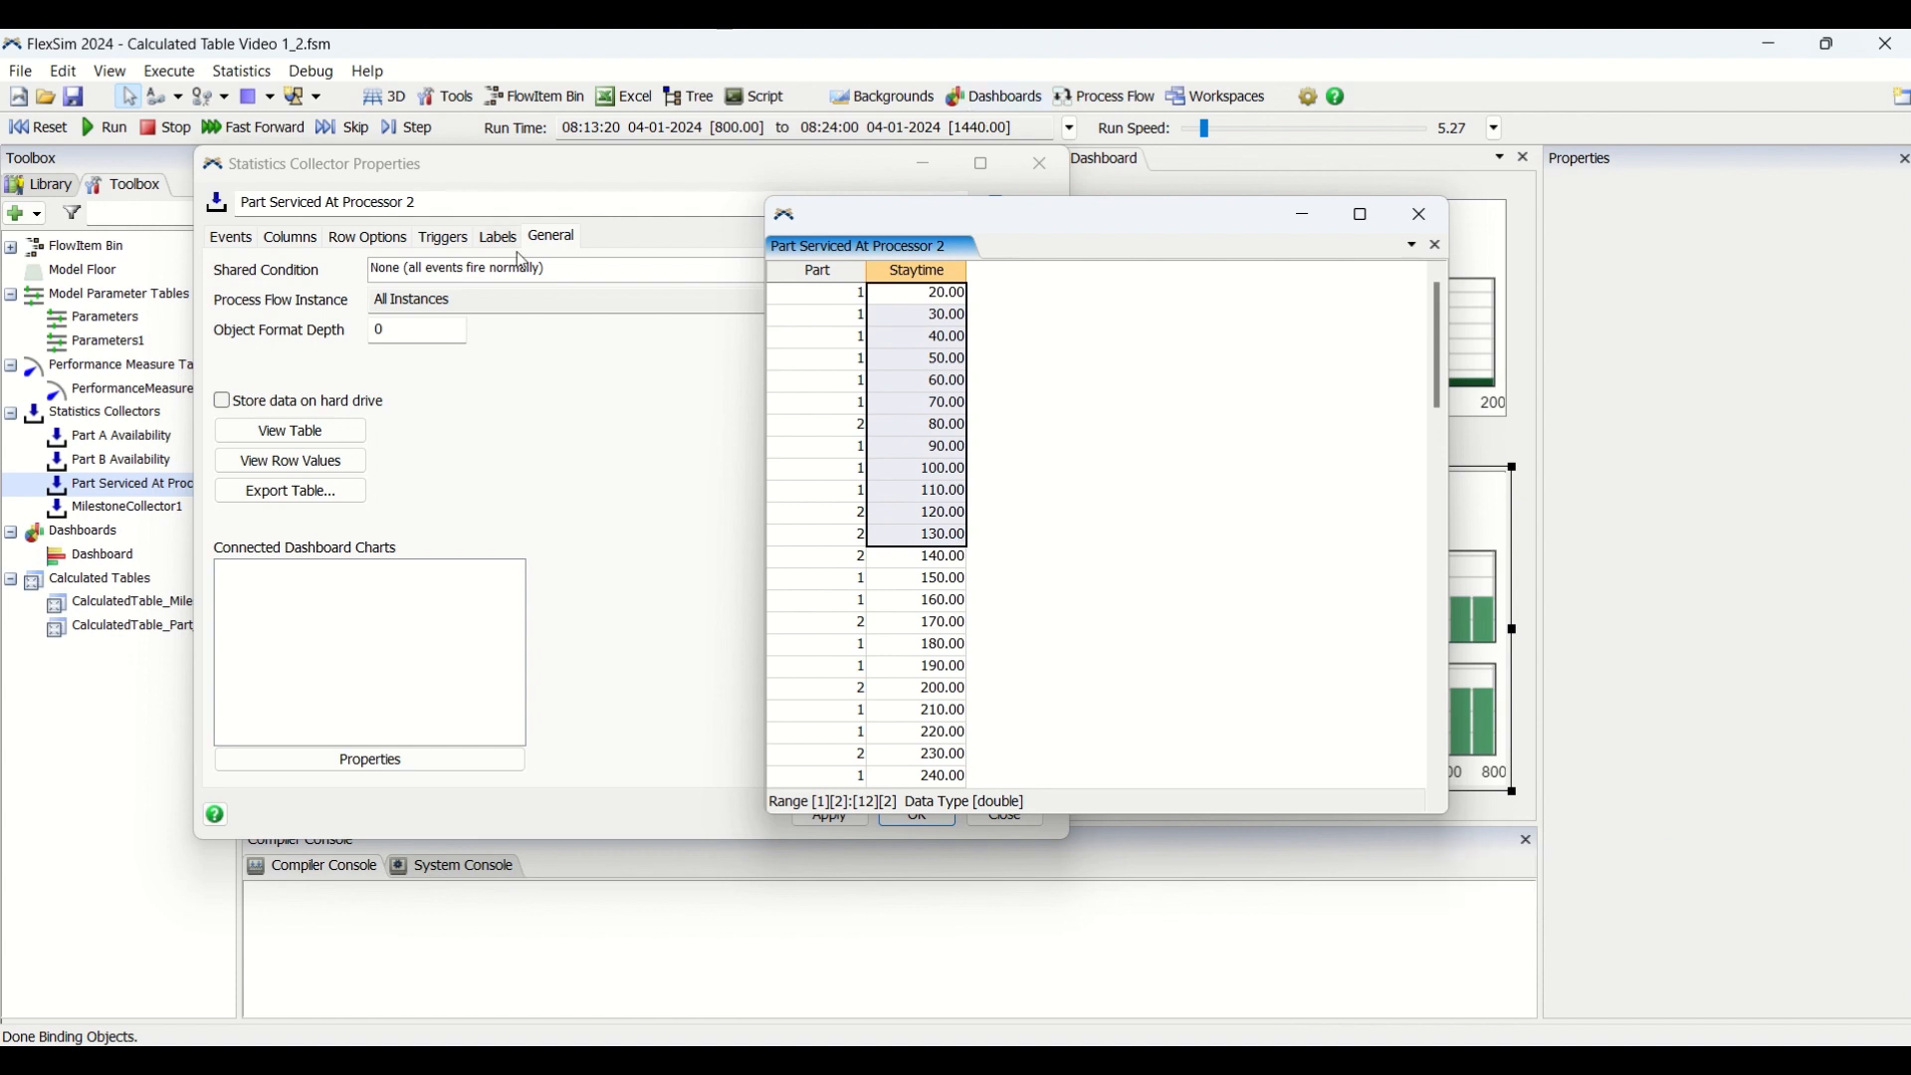
click(1104, 423)
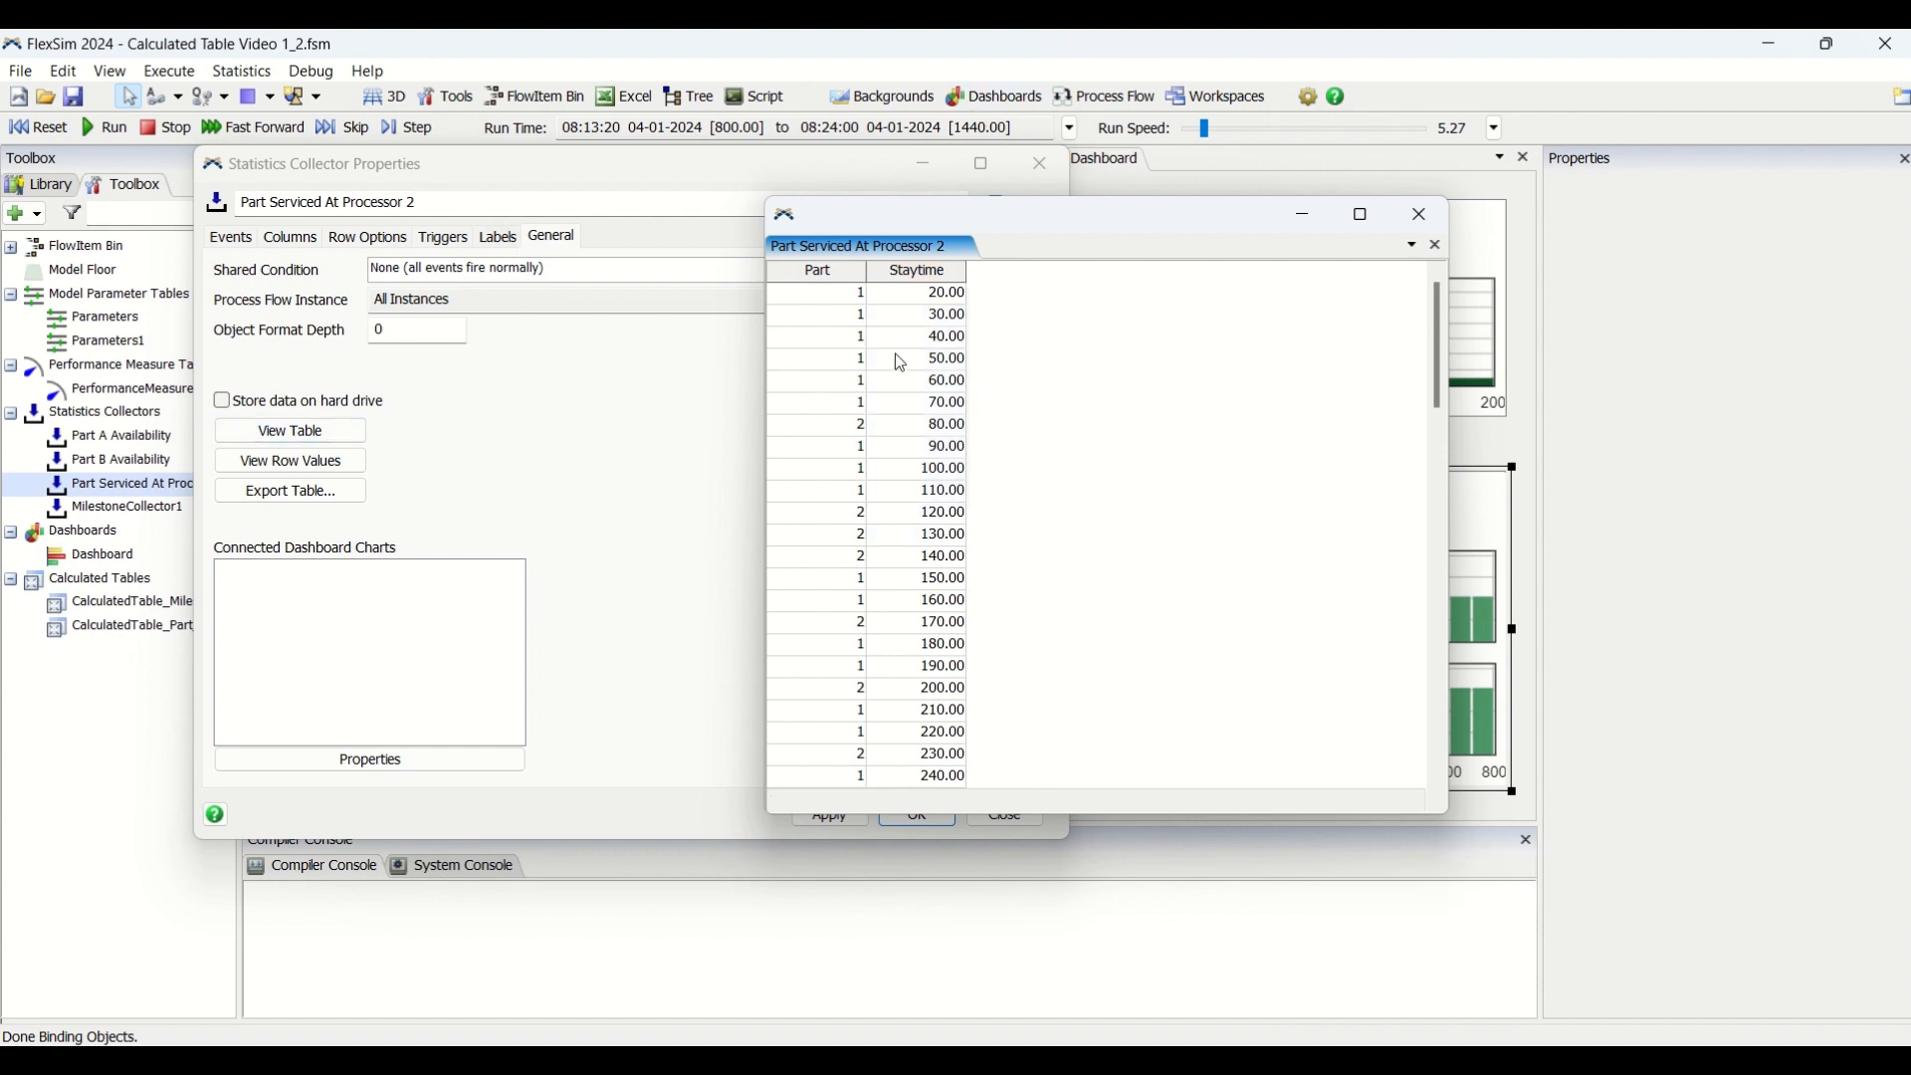
drag(836, 296, 953, 786)
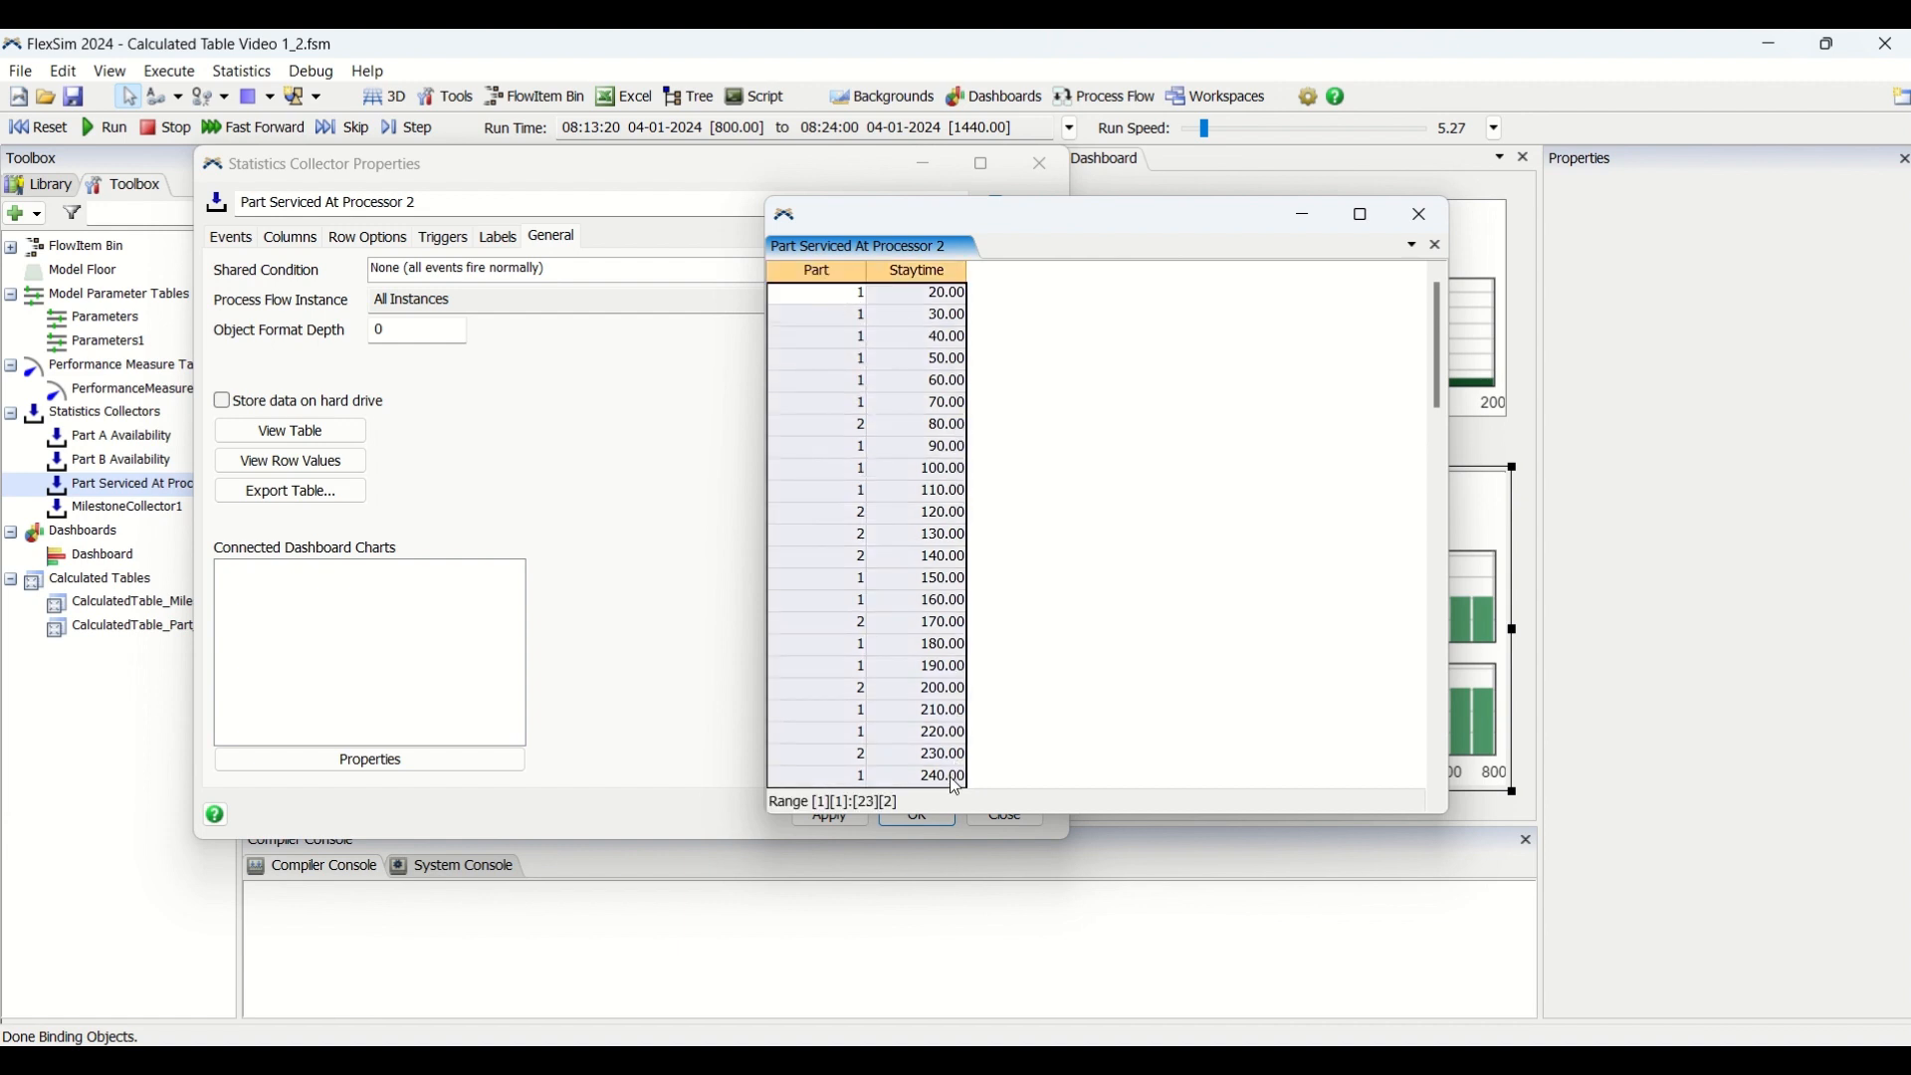
scroll(936, 589, down, 6)
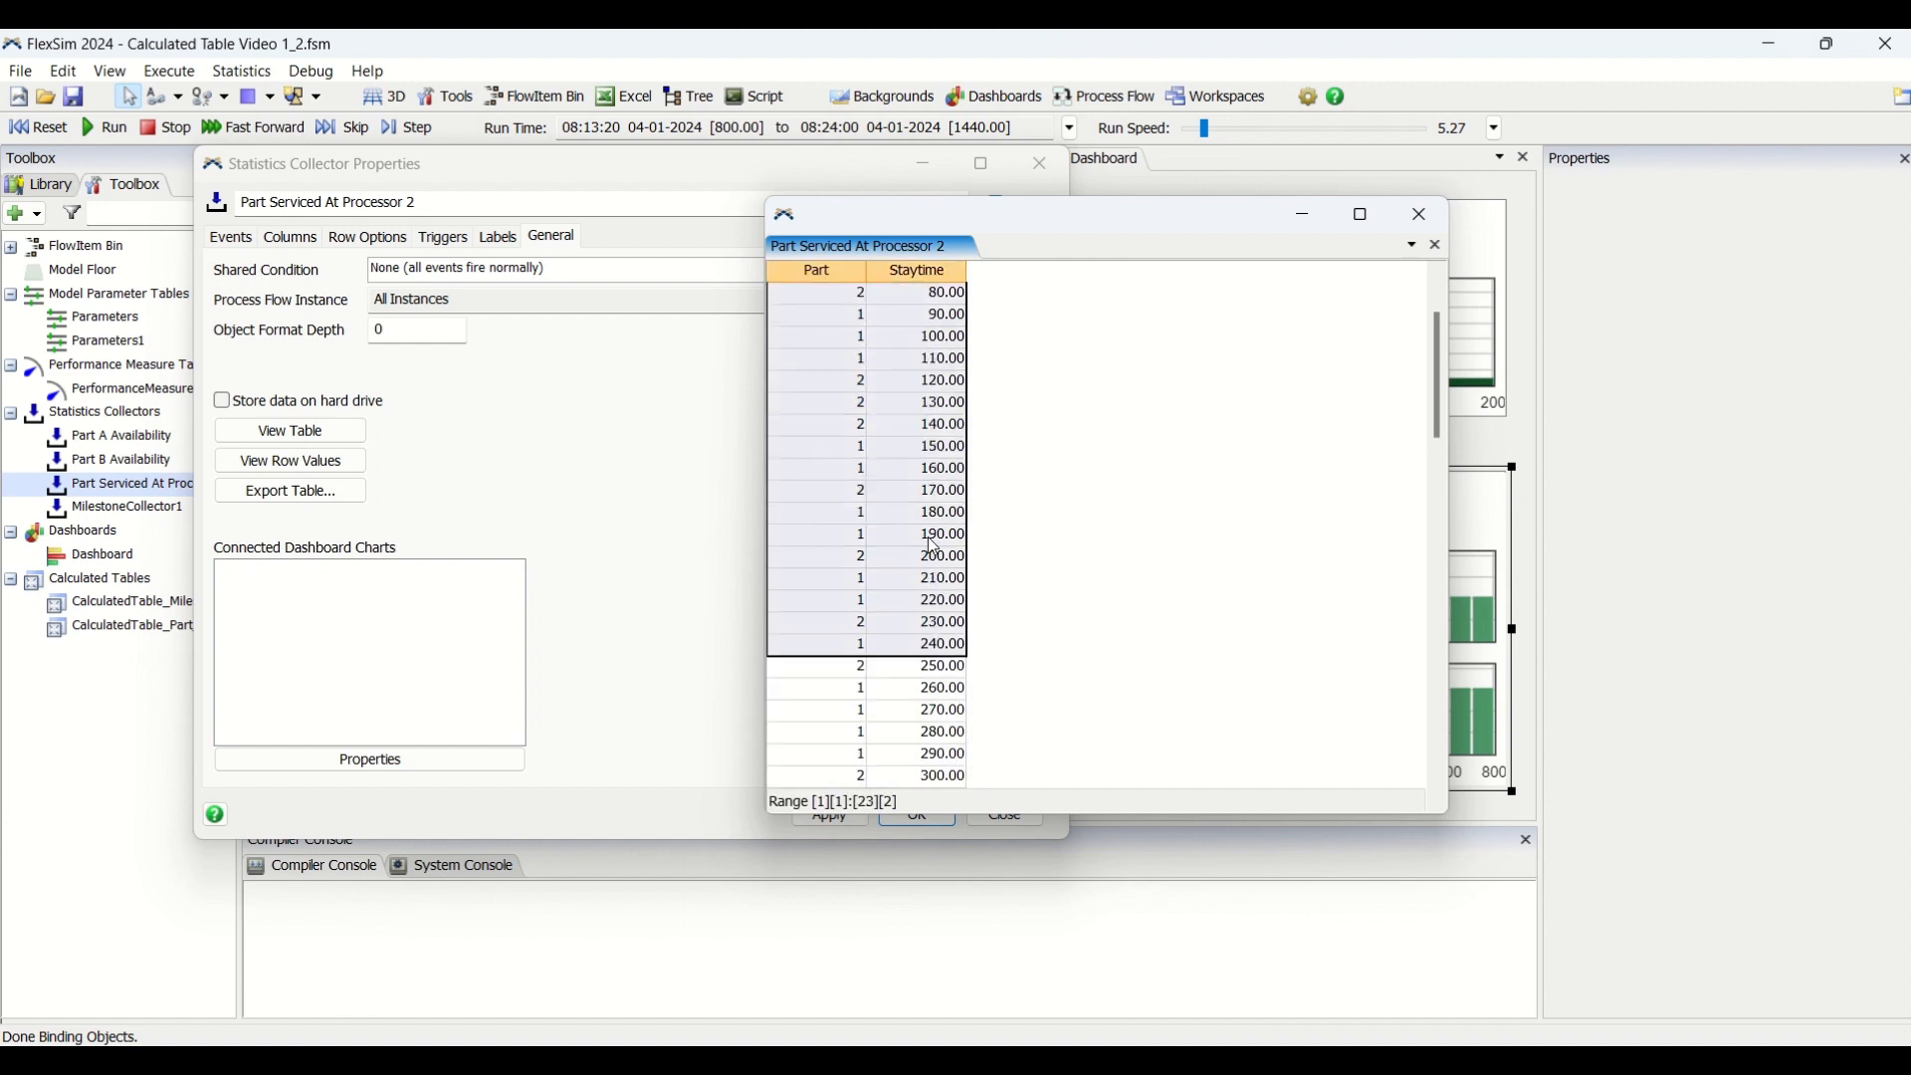
Open CalculatedTable_Part_Serviced, view its result table beside the collector table, and examine the Subset column.
double_click(145, 627)
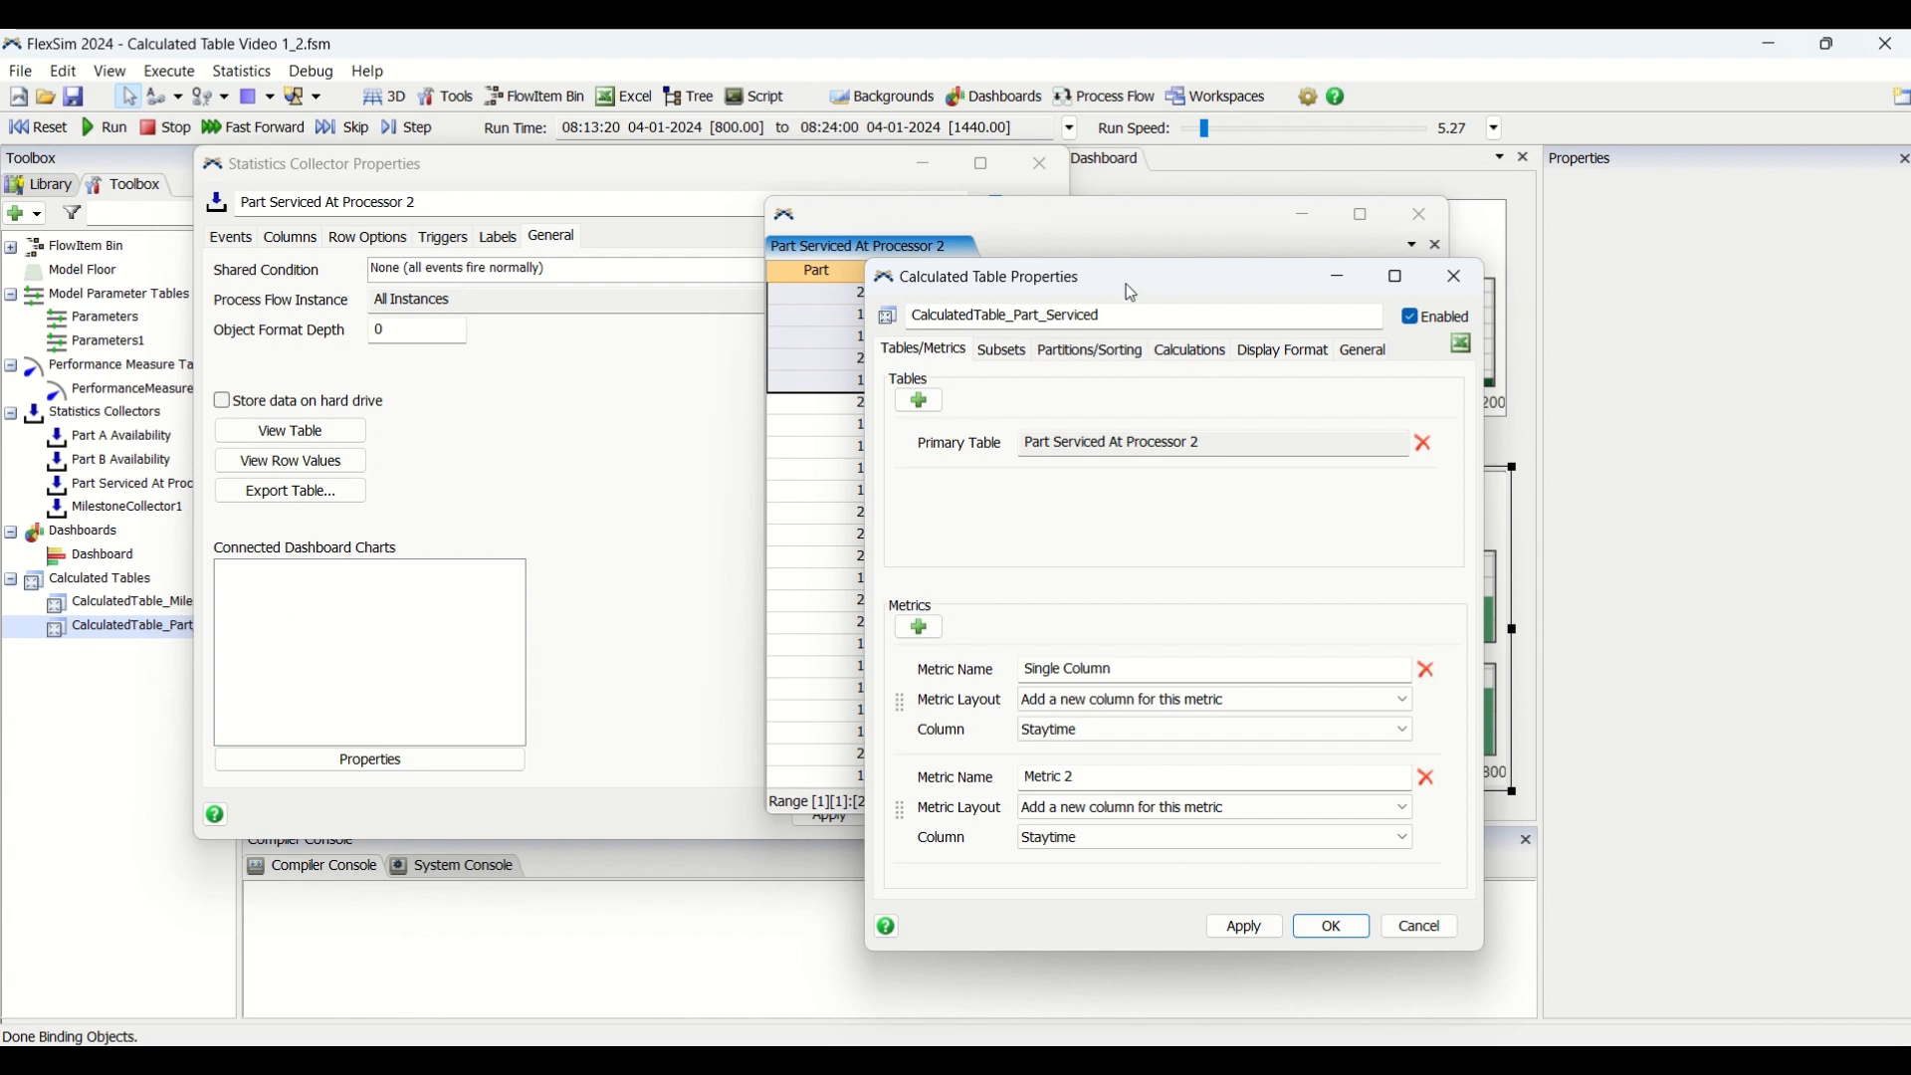
drag(1132, 293, 404, 225)
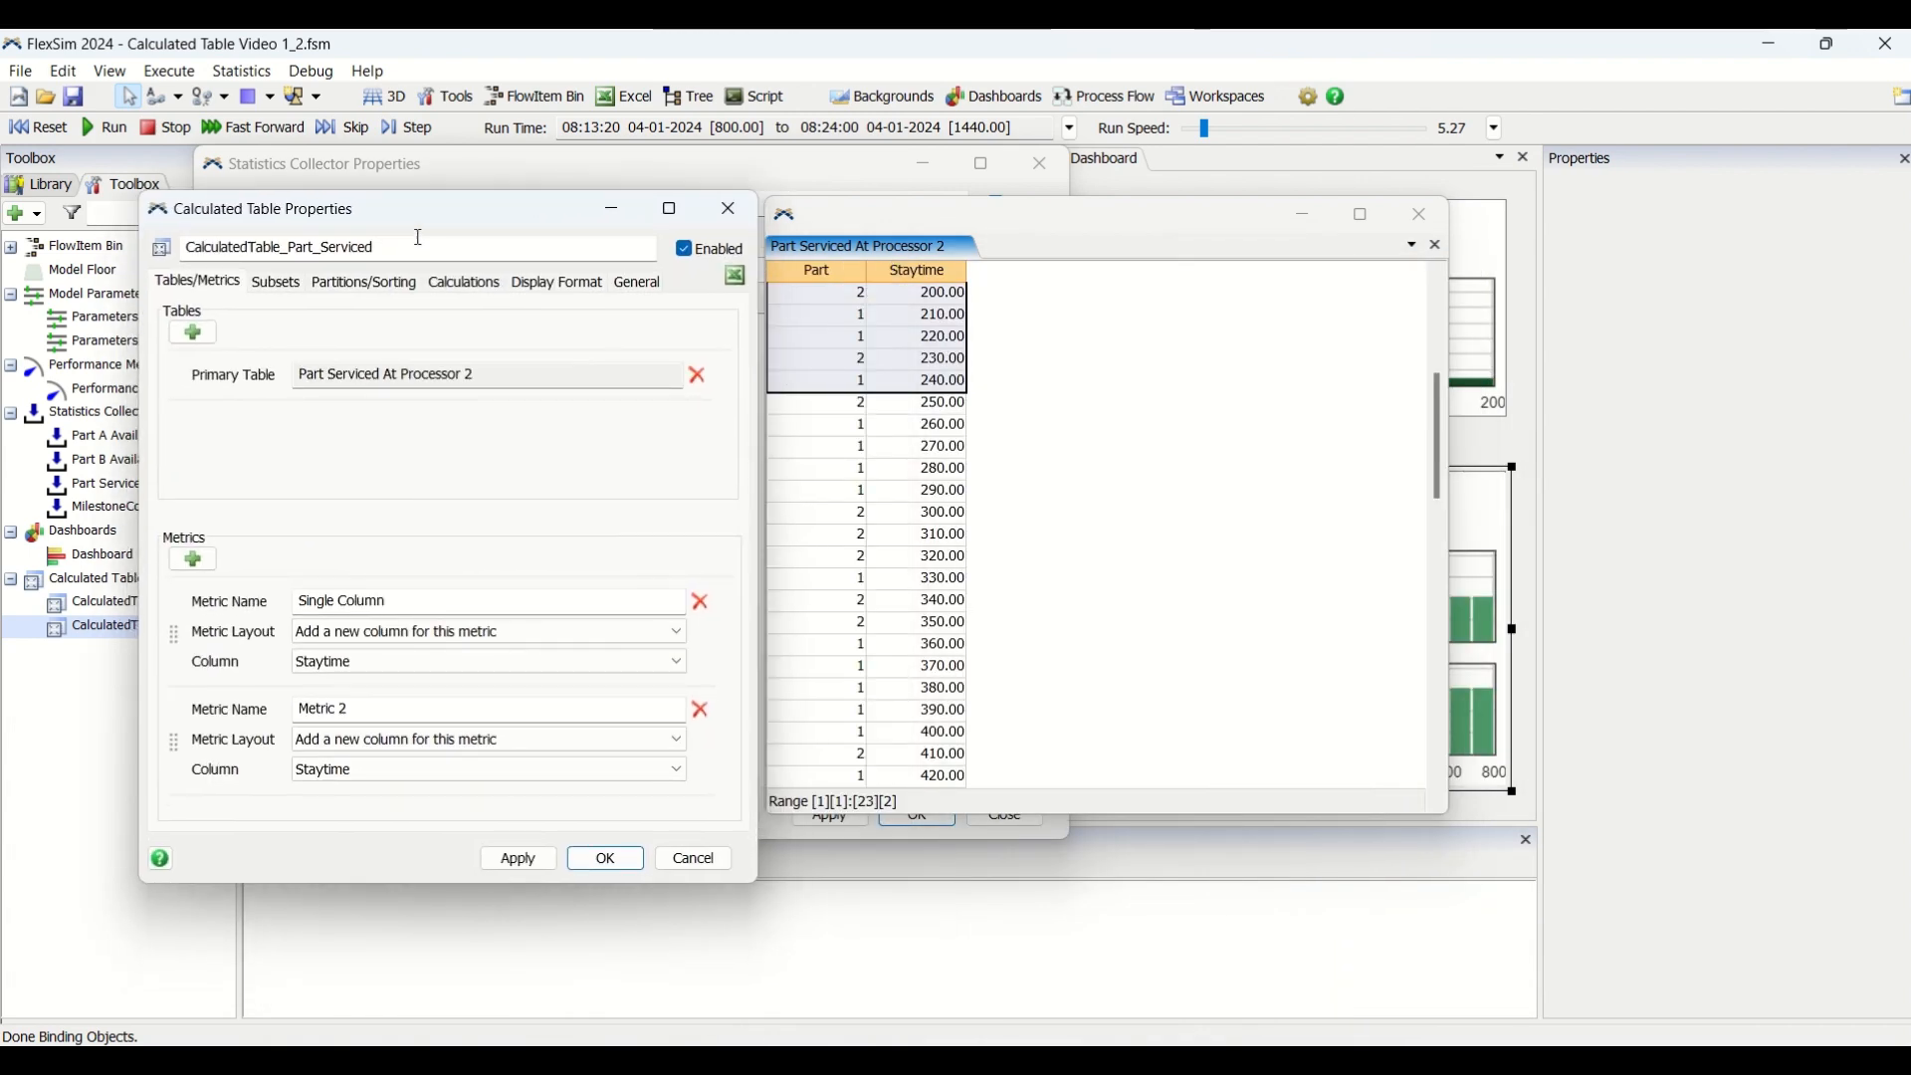
click(642, 285)
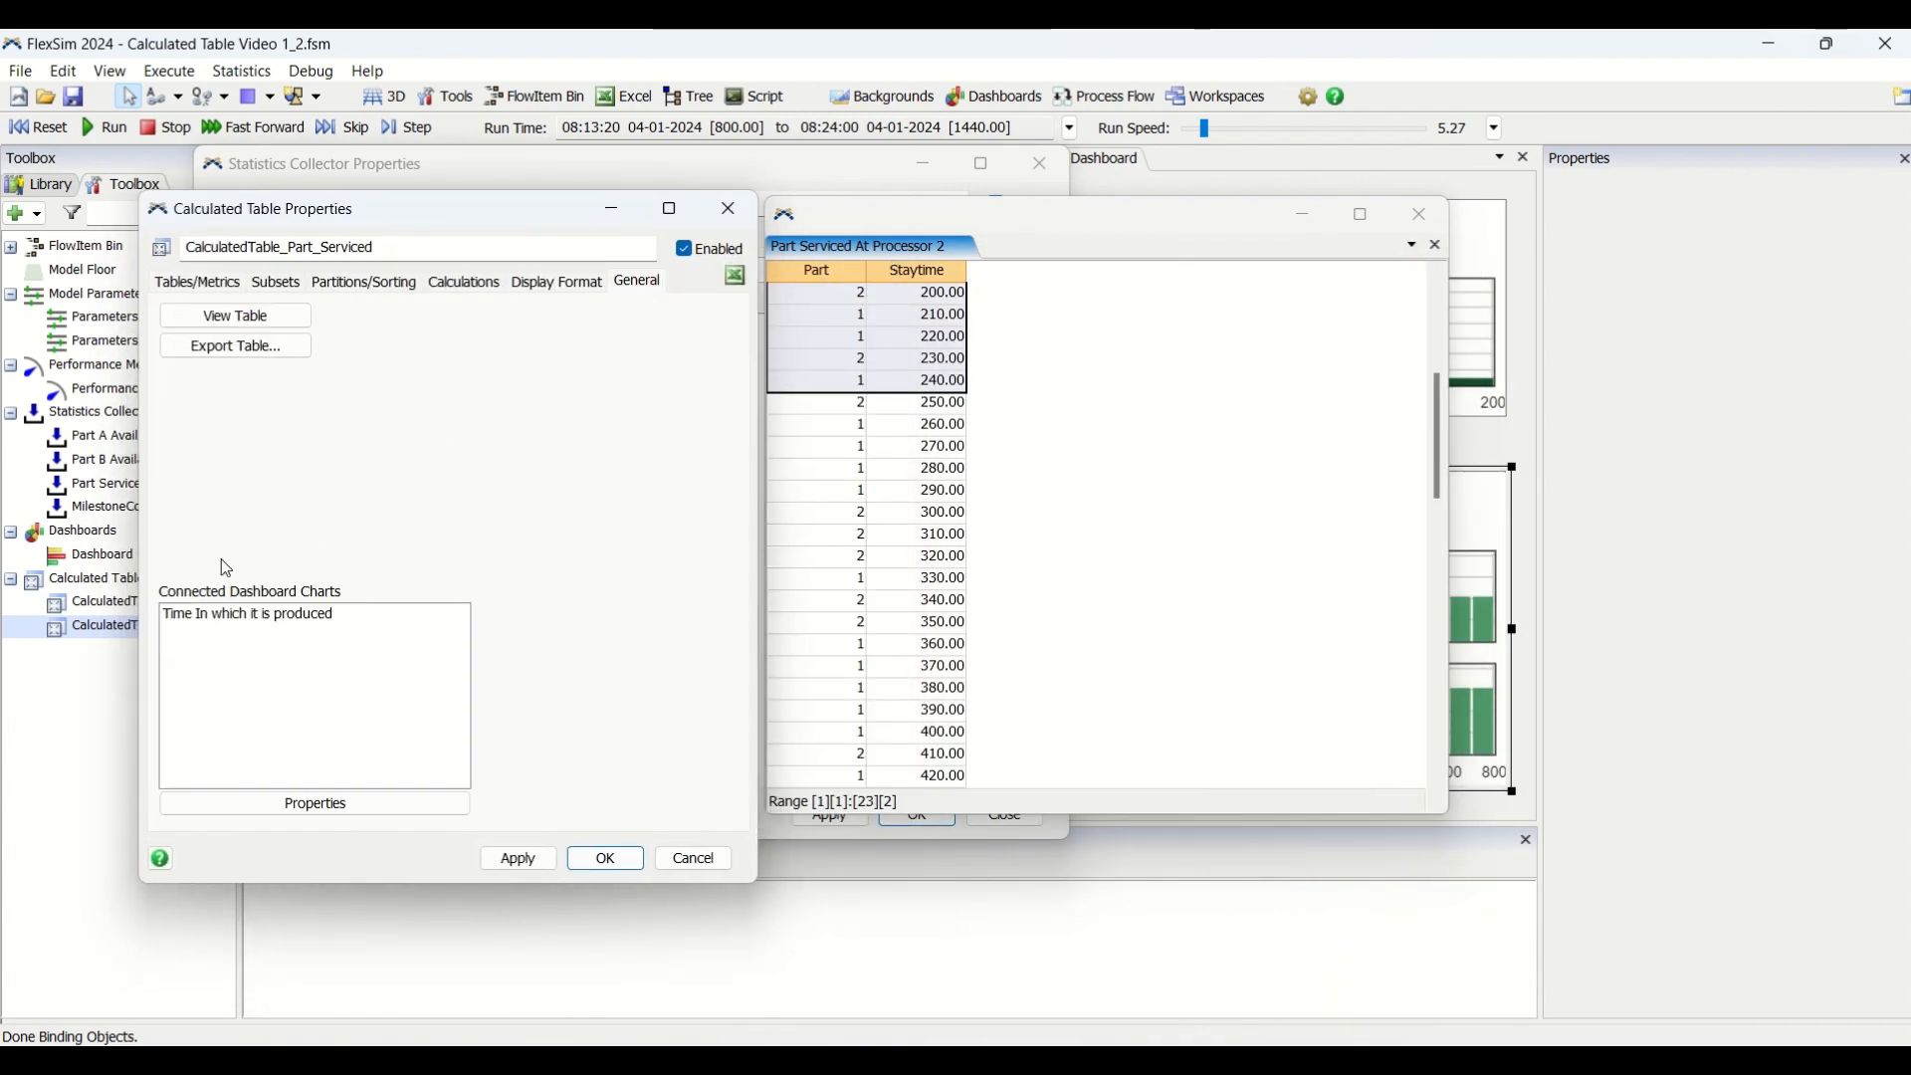
click(249, 329)
drag(994, 235, 1243, 219)
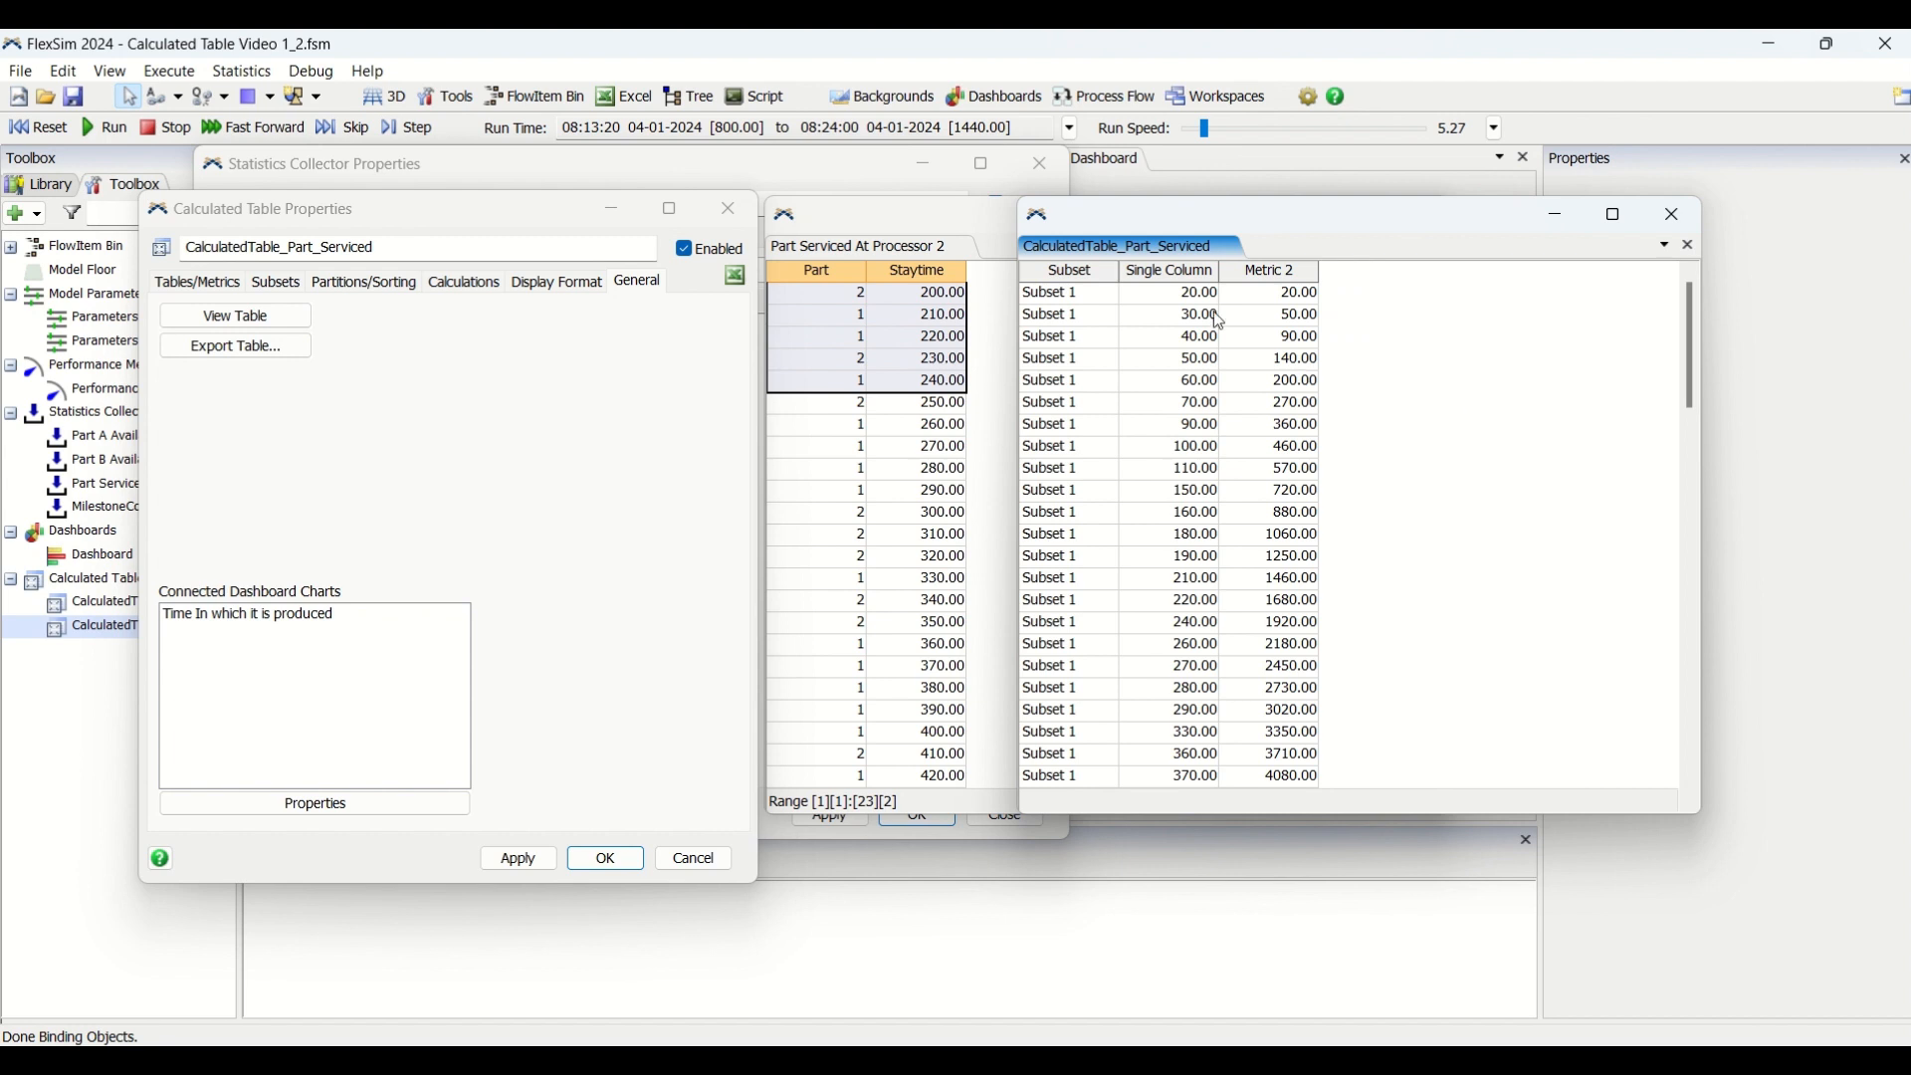
drag(1067, 297, 1070, 669)
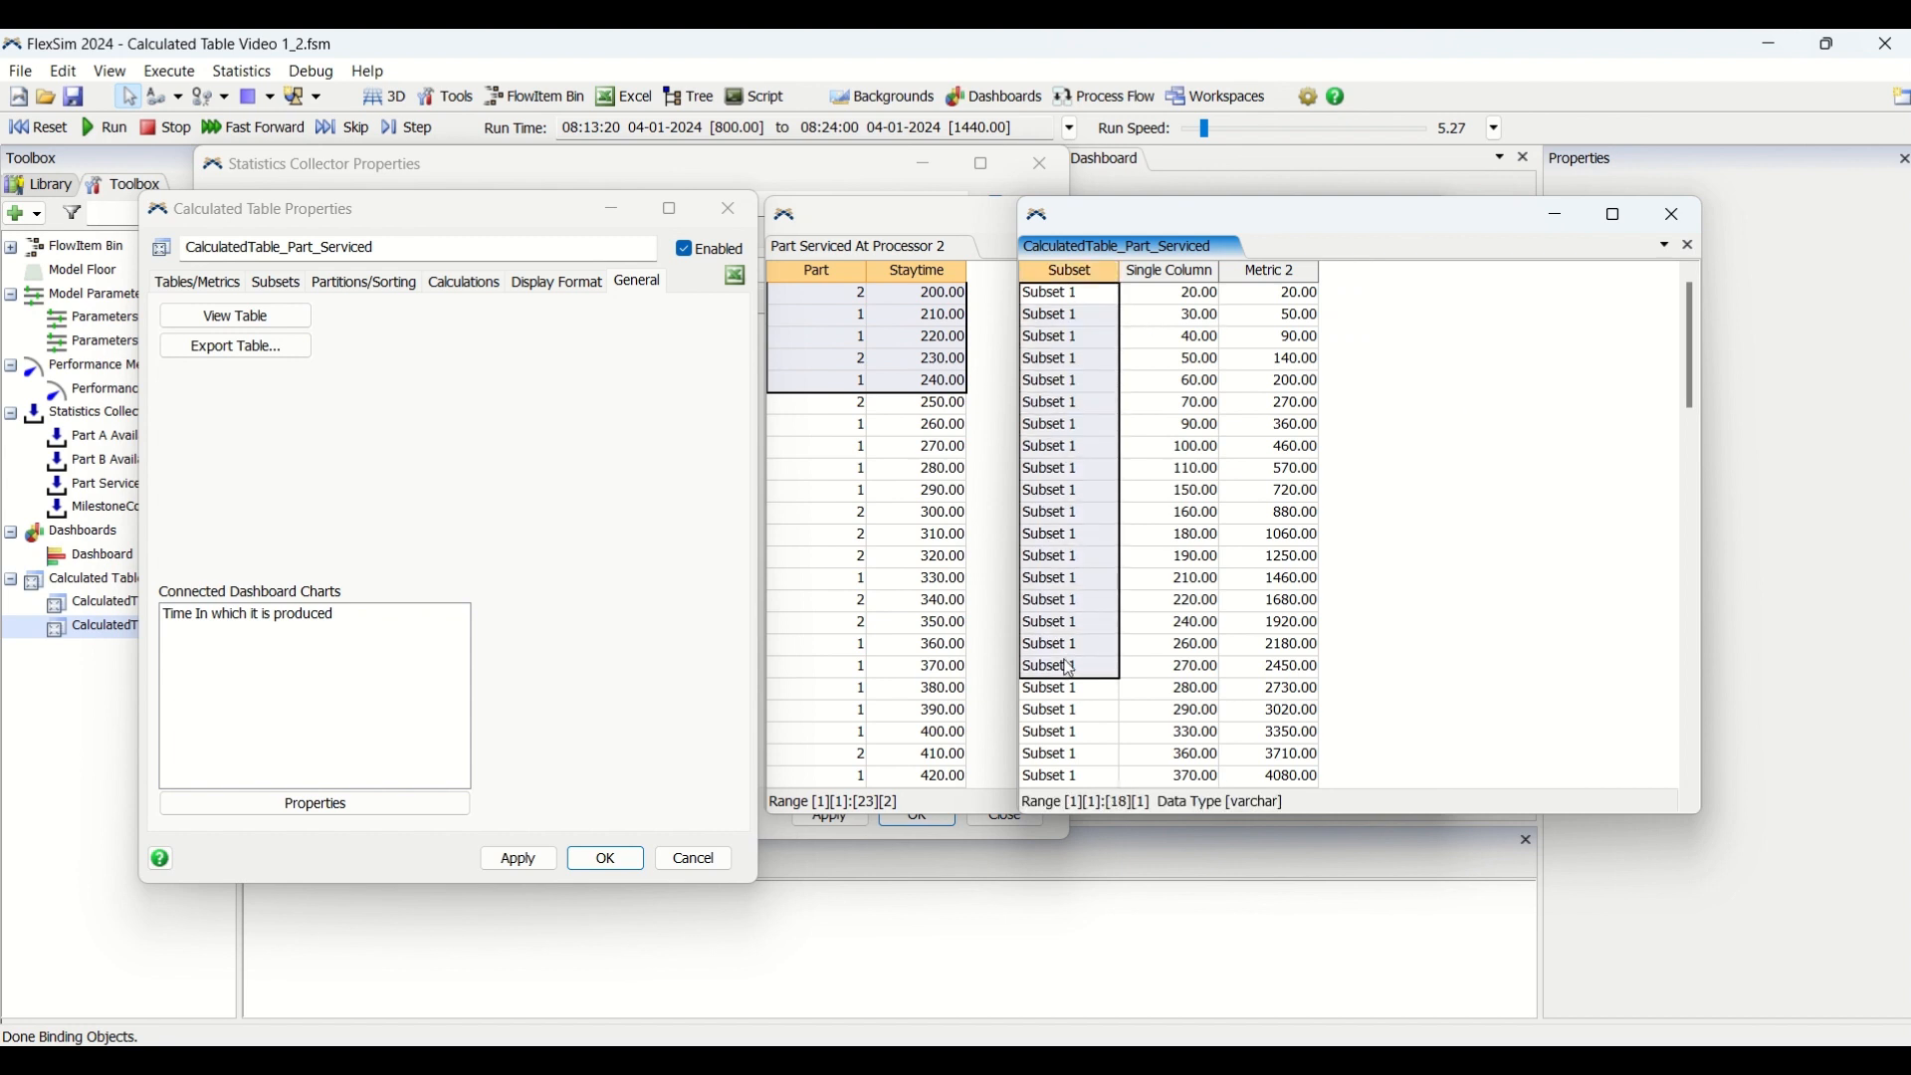
Examine the Subset column of CalculatedTable_Part_Serviced from its first row down to where the Subset 2 rows begin.
scroll(1070, 669, down, 15)
drag(1073, 338, 1097, 756)
scroll(1092, 753, up, 15)
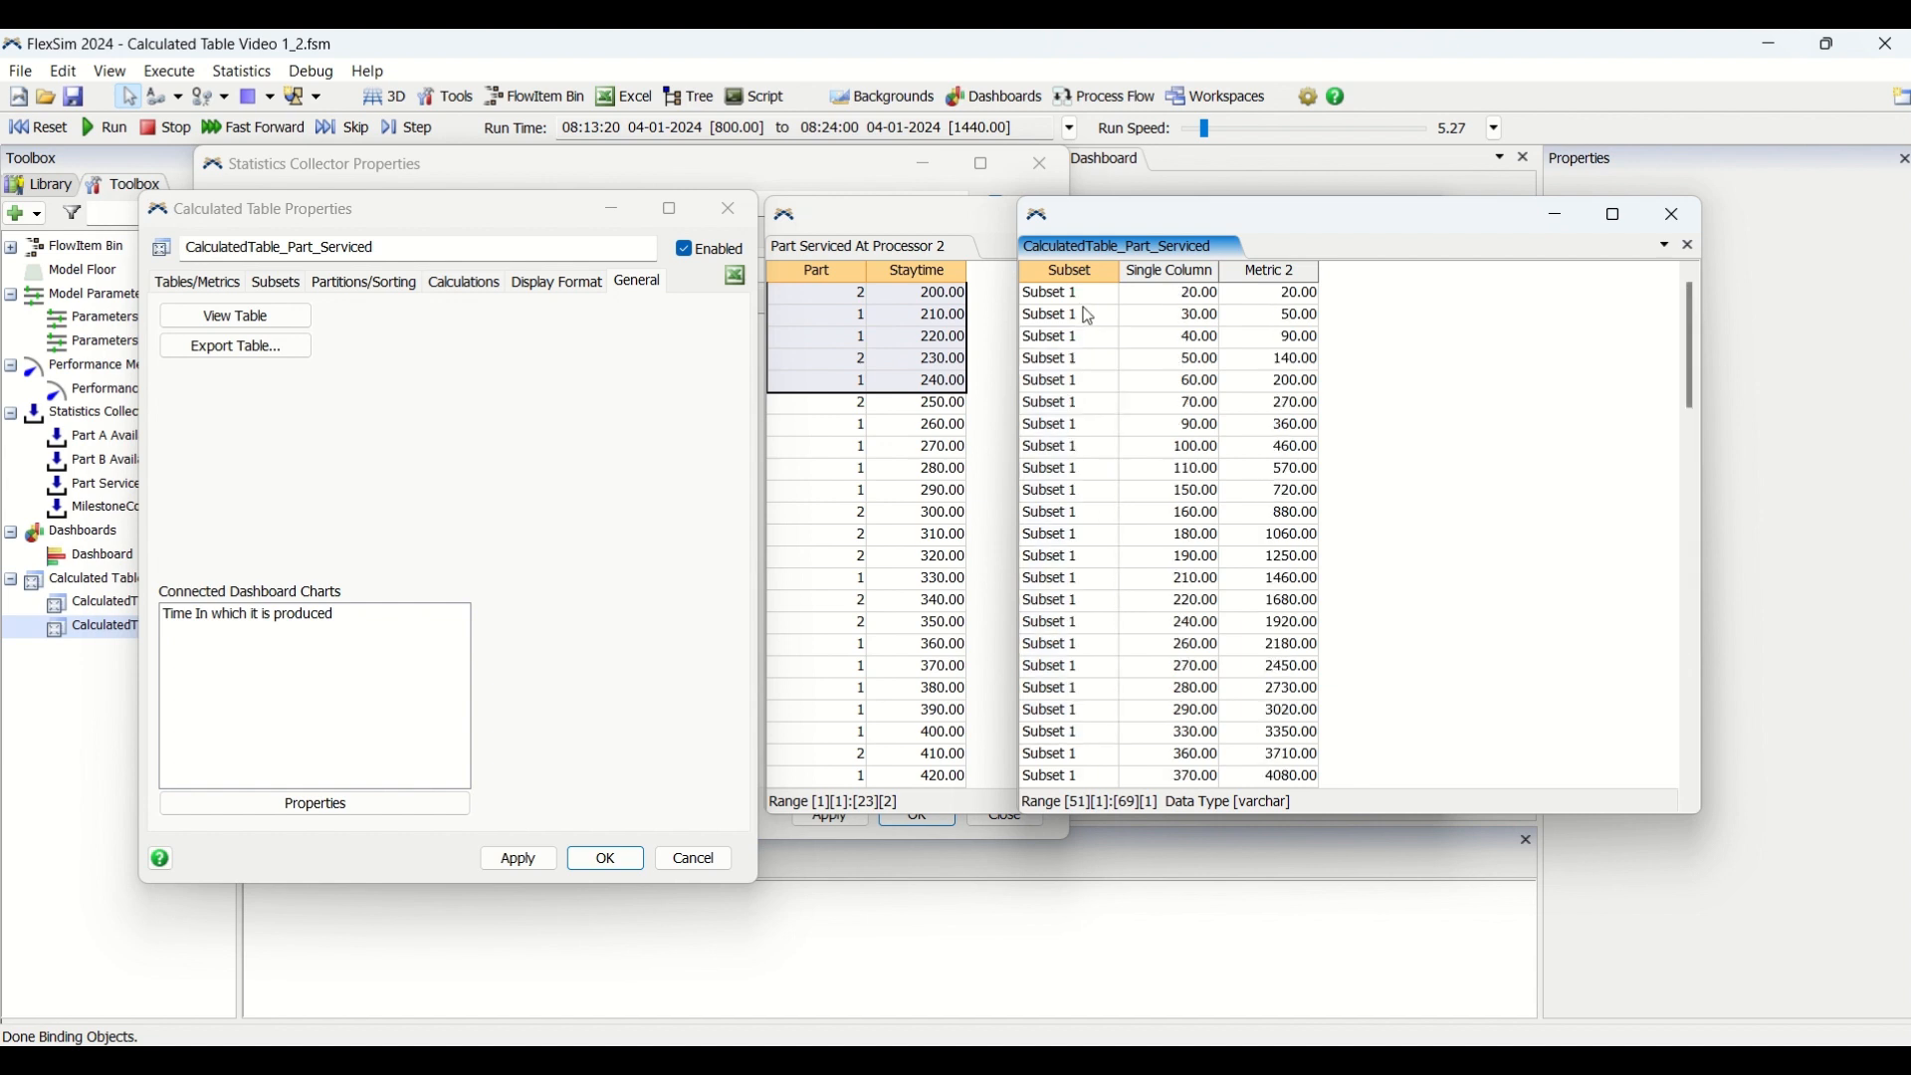
drag(1089, 304, 1083, 734)
scroll(1083, 697, down, 8)
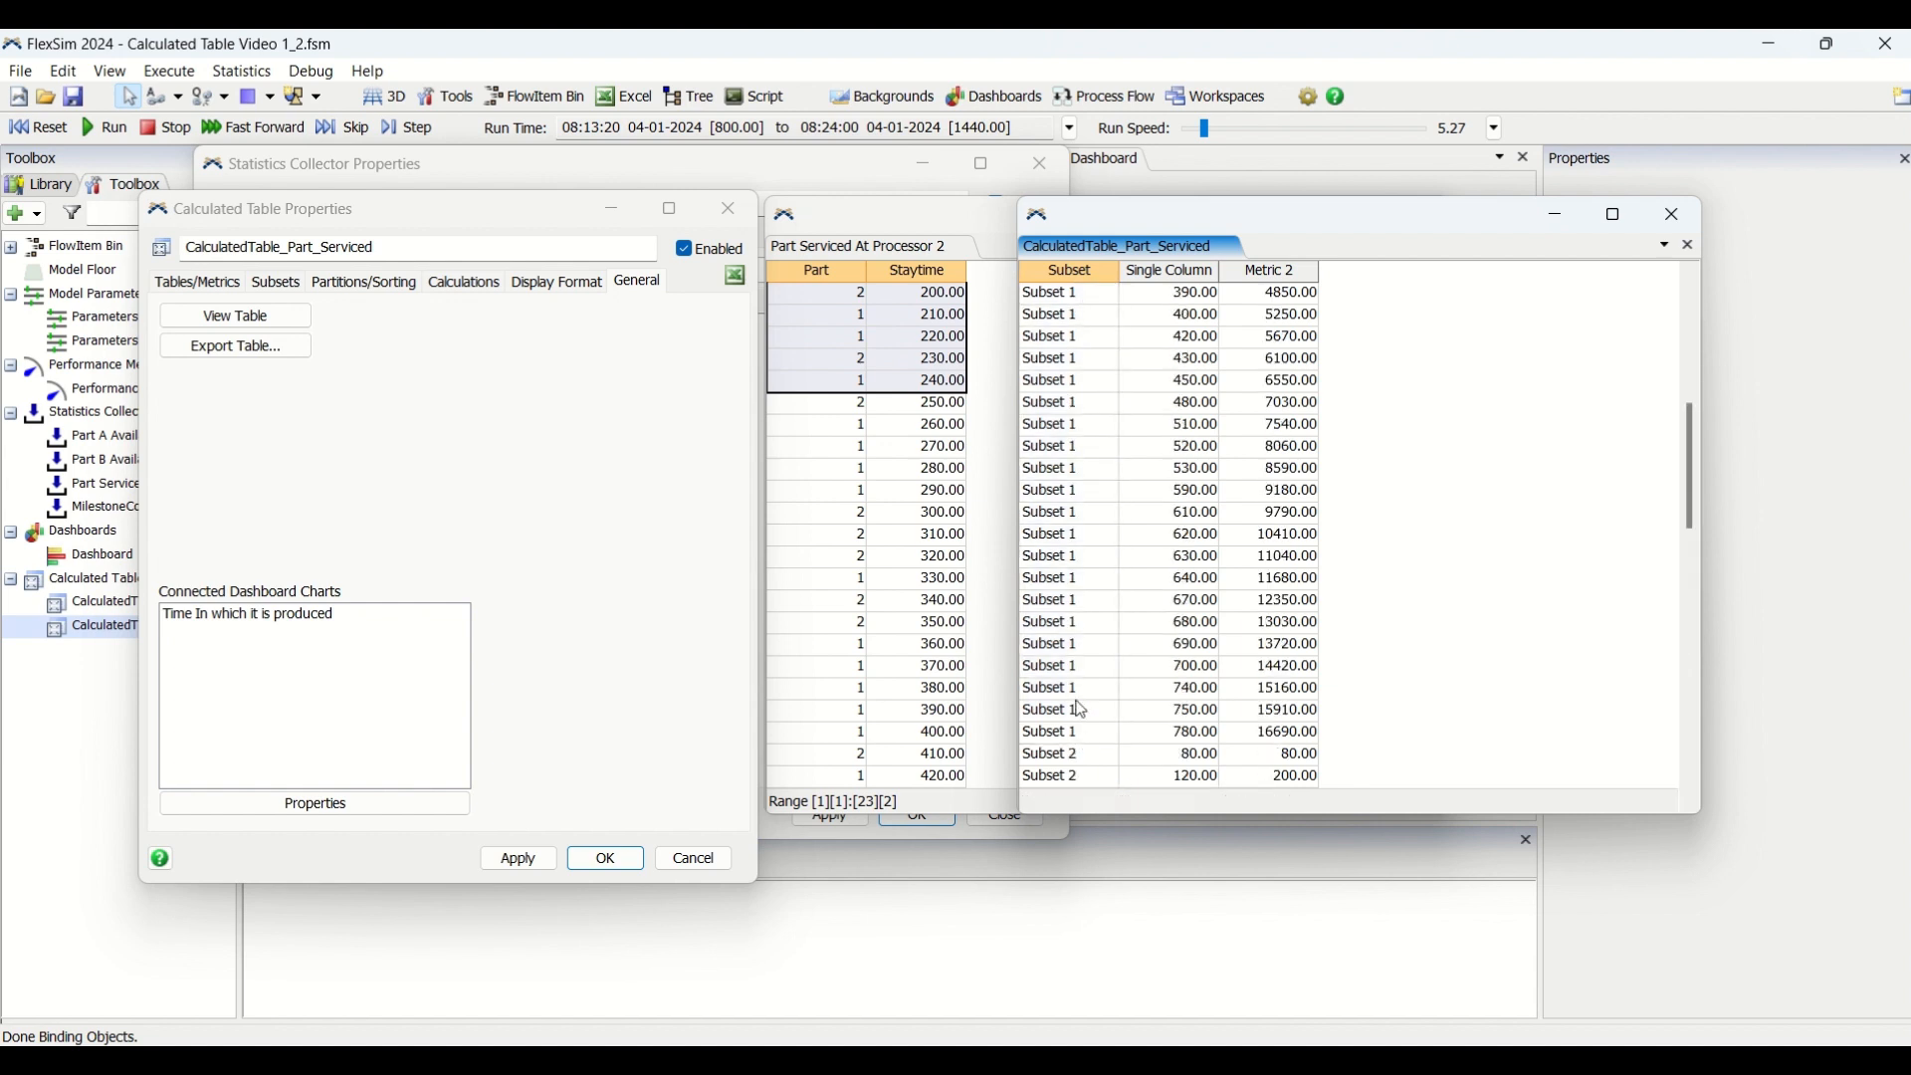
drag(1073, 360, 1094, 856)
scroll(1073, 624, up, 15)
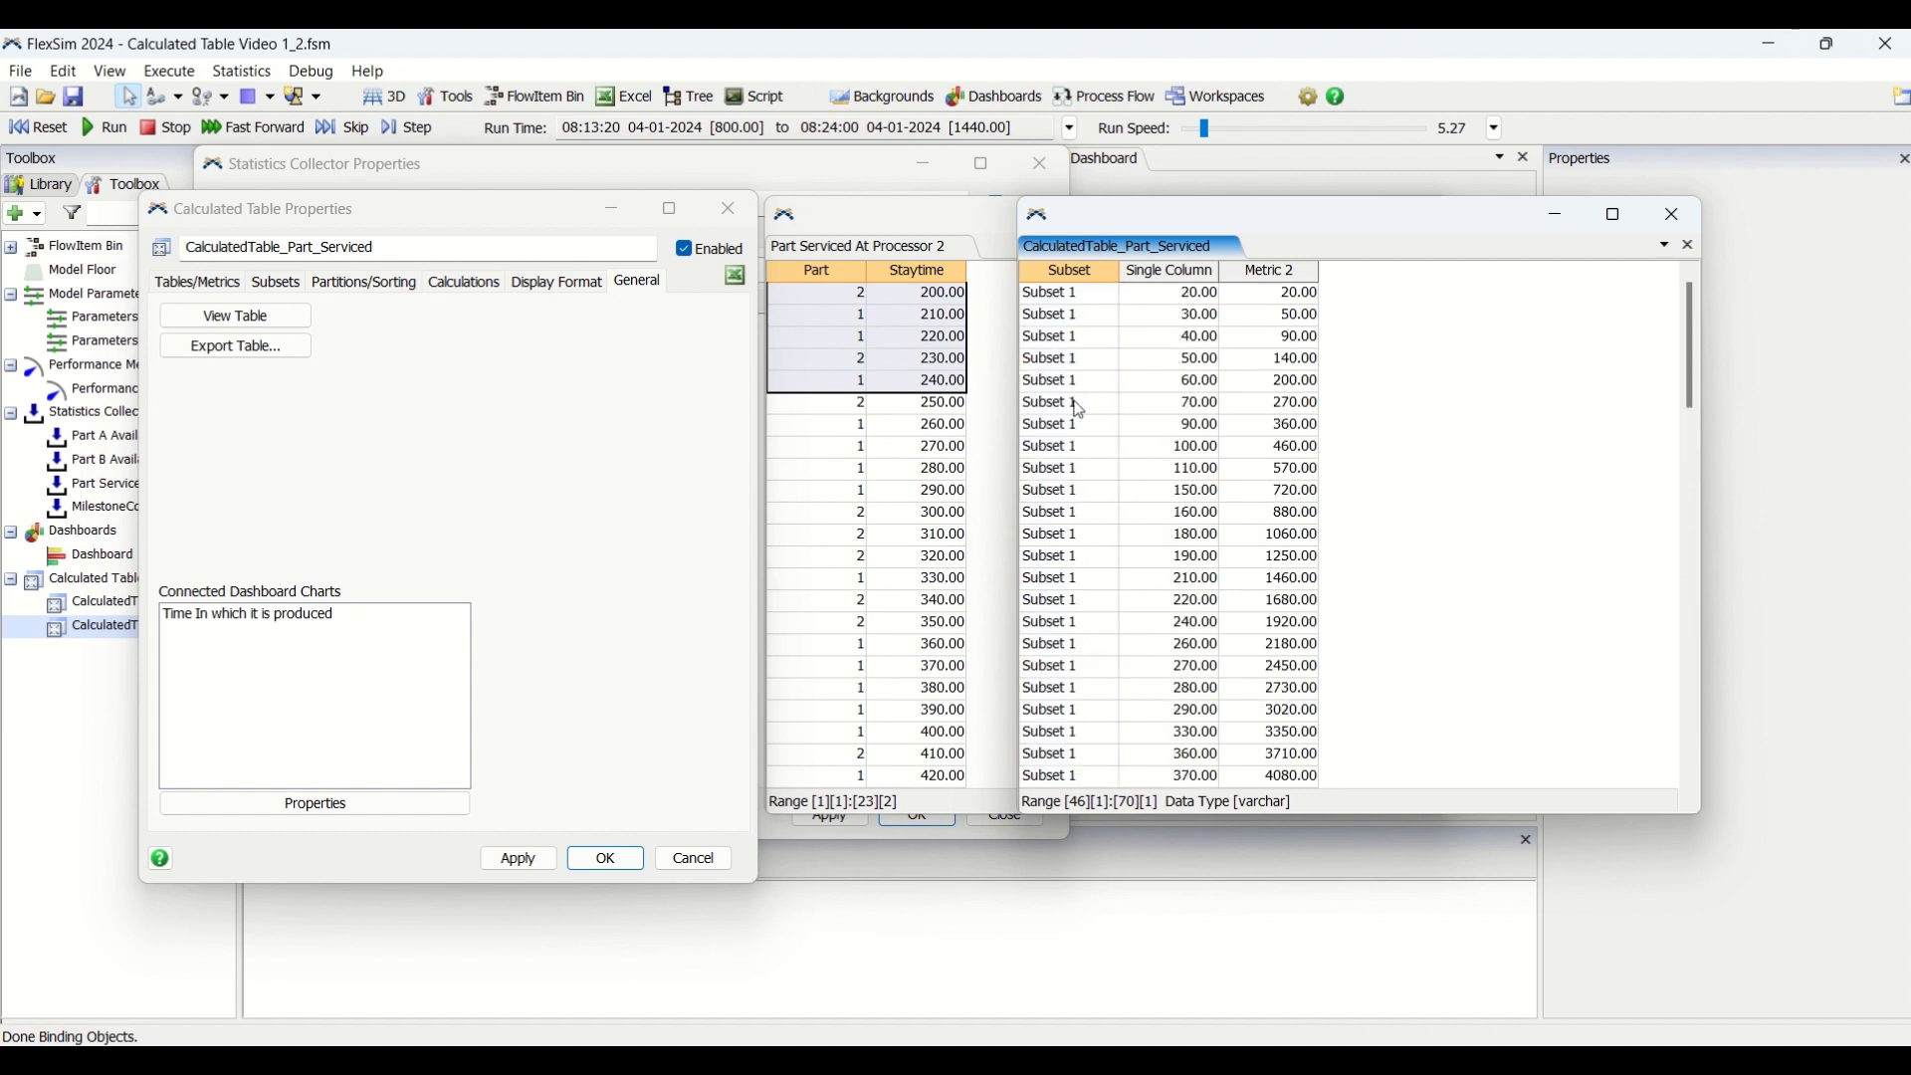
click(1098, 287)
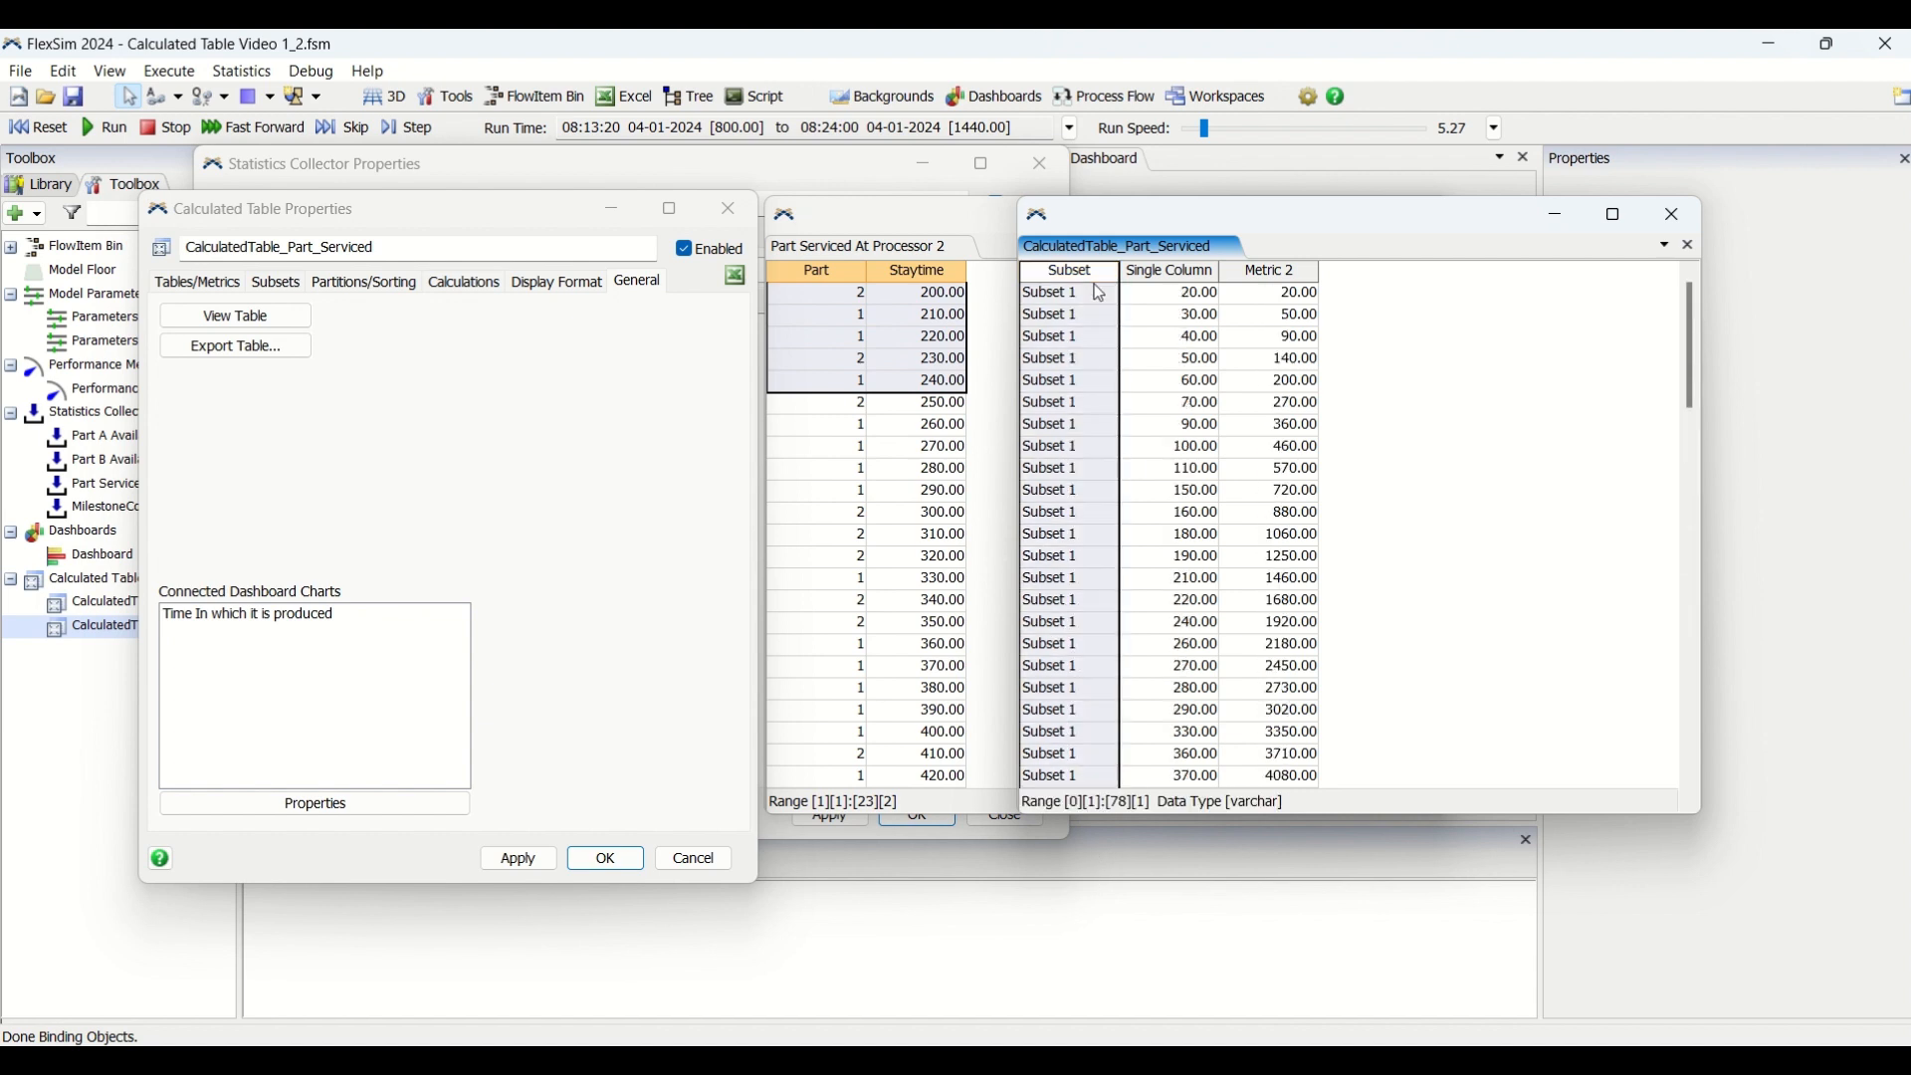
click(1102, 382)
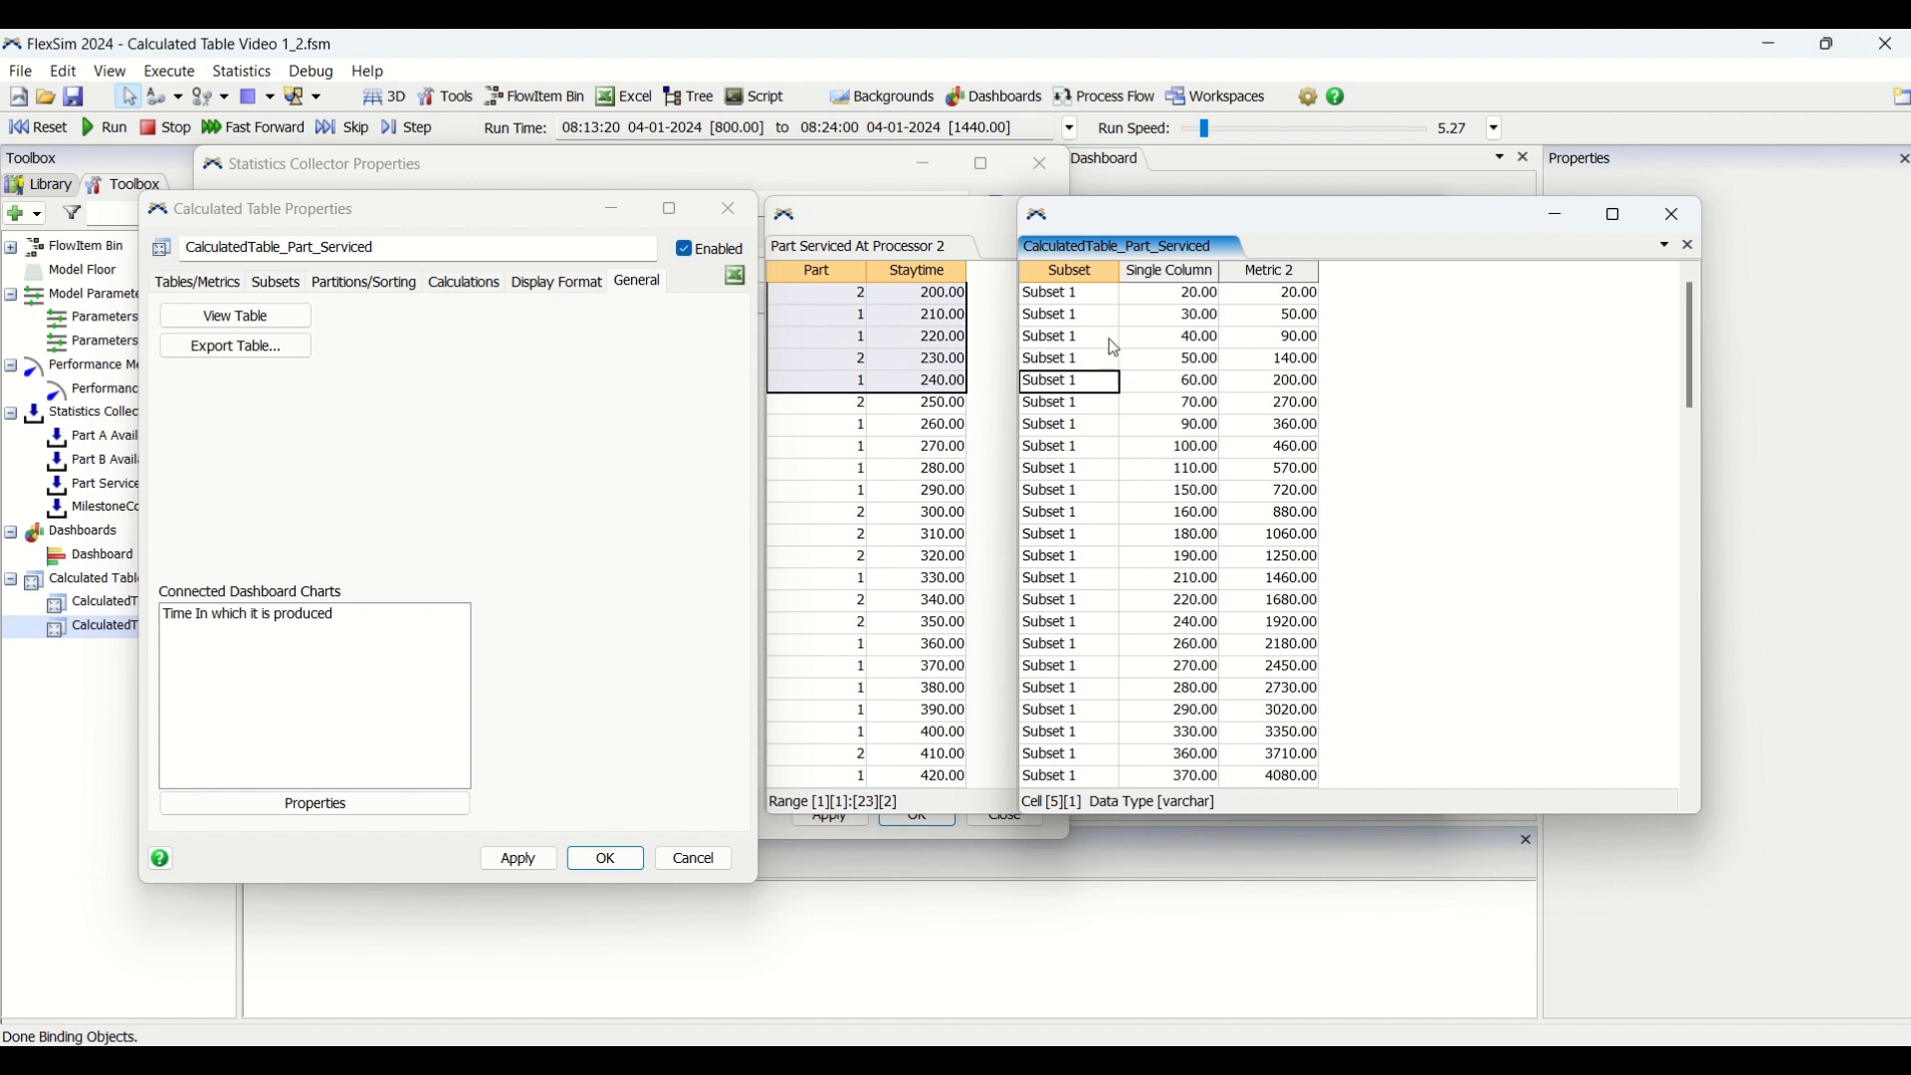
click(1085, 472)
Compare the Single Column values of the calculated table with the Staytime column of the Part Serviced At Processor 2 table.
drag(1161, 297, 1171, 623)
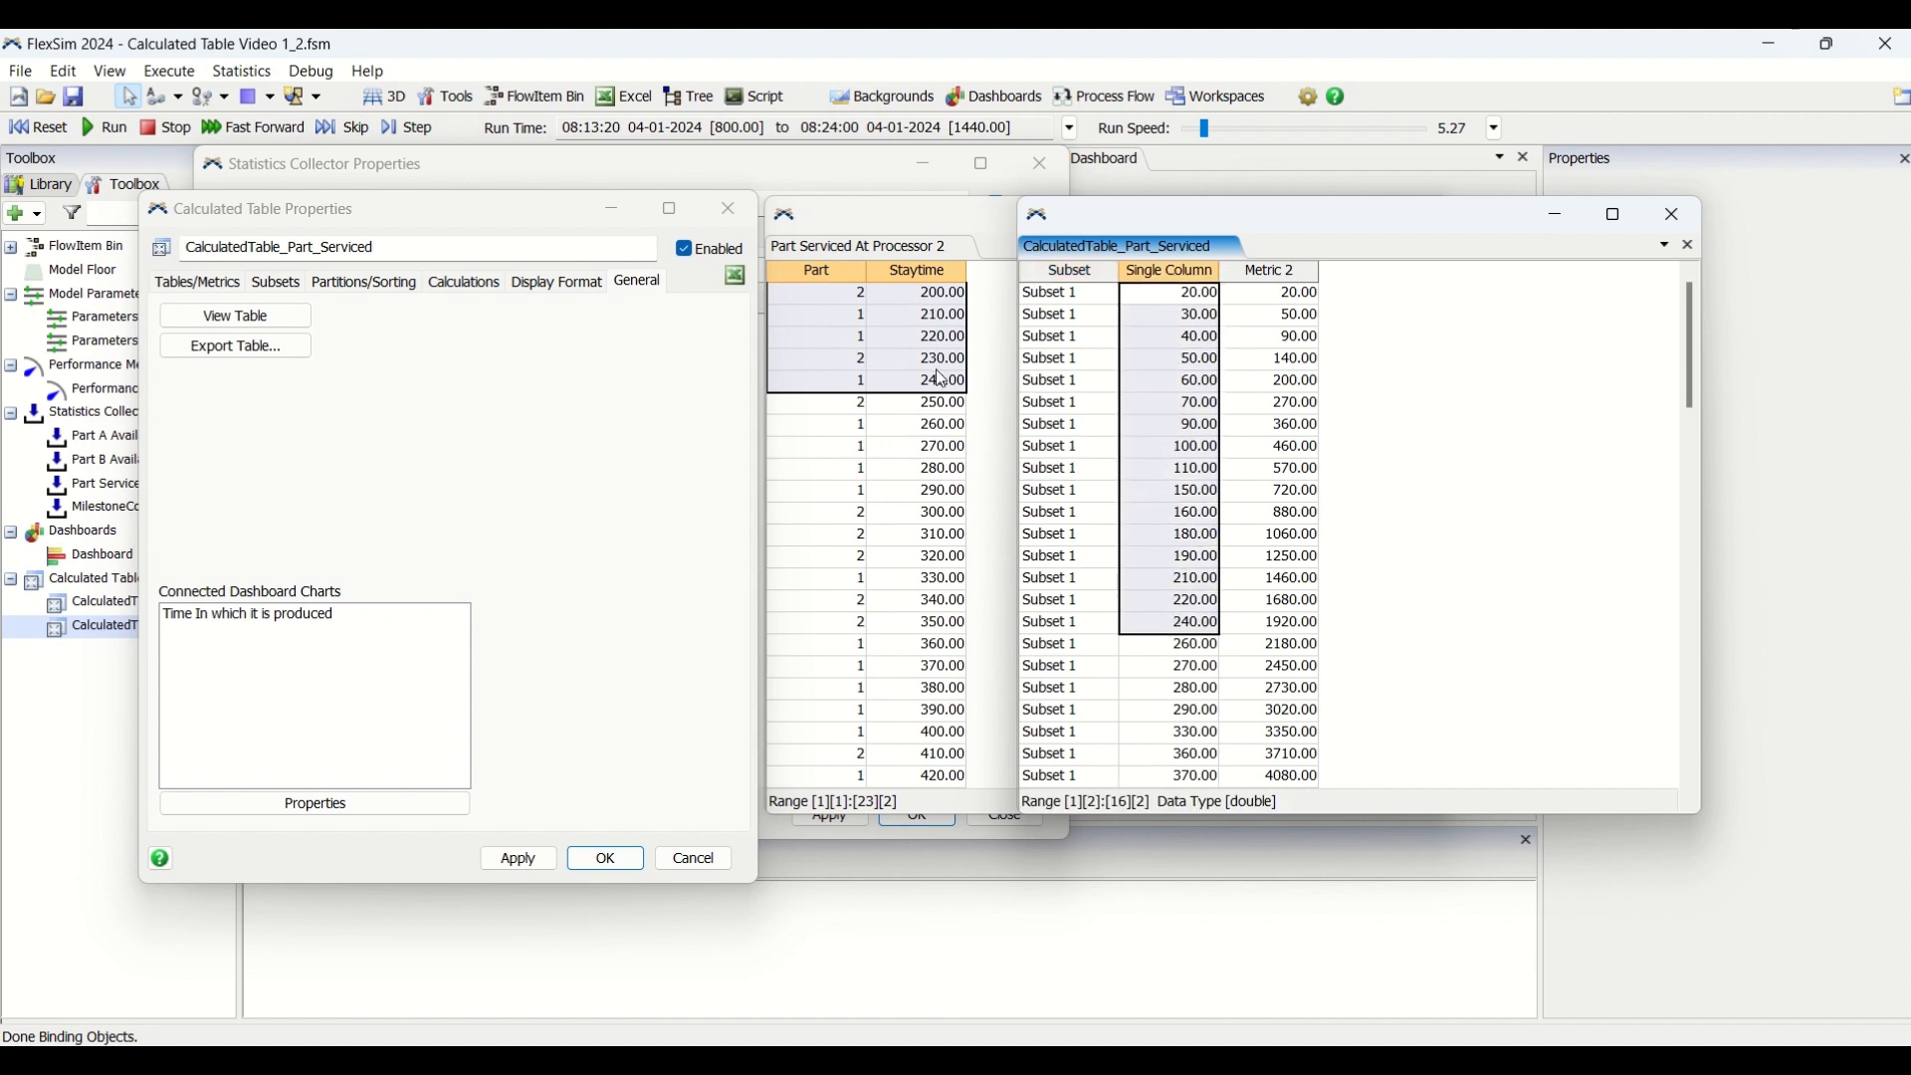
scroll(941, 380, up, 6)
click(932, 302)
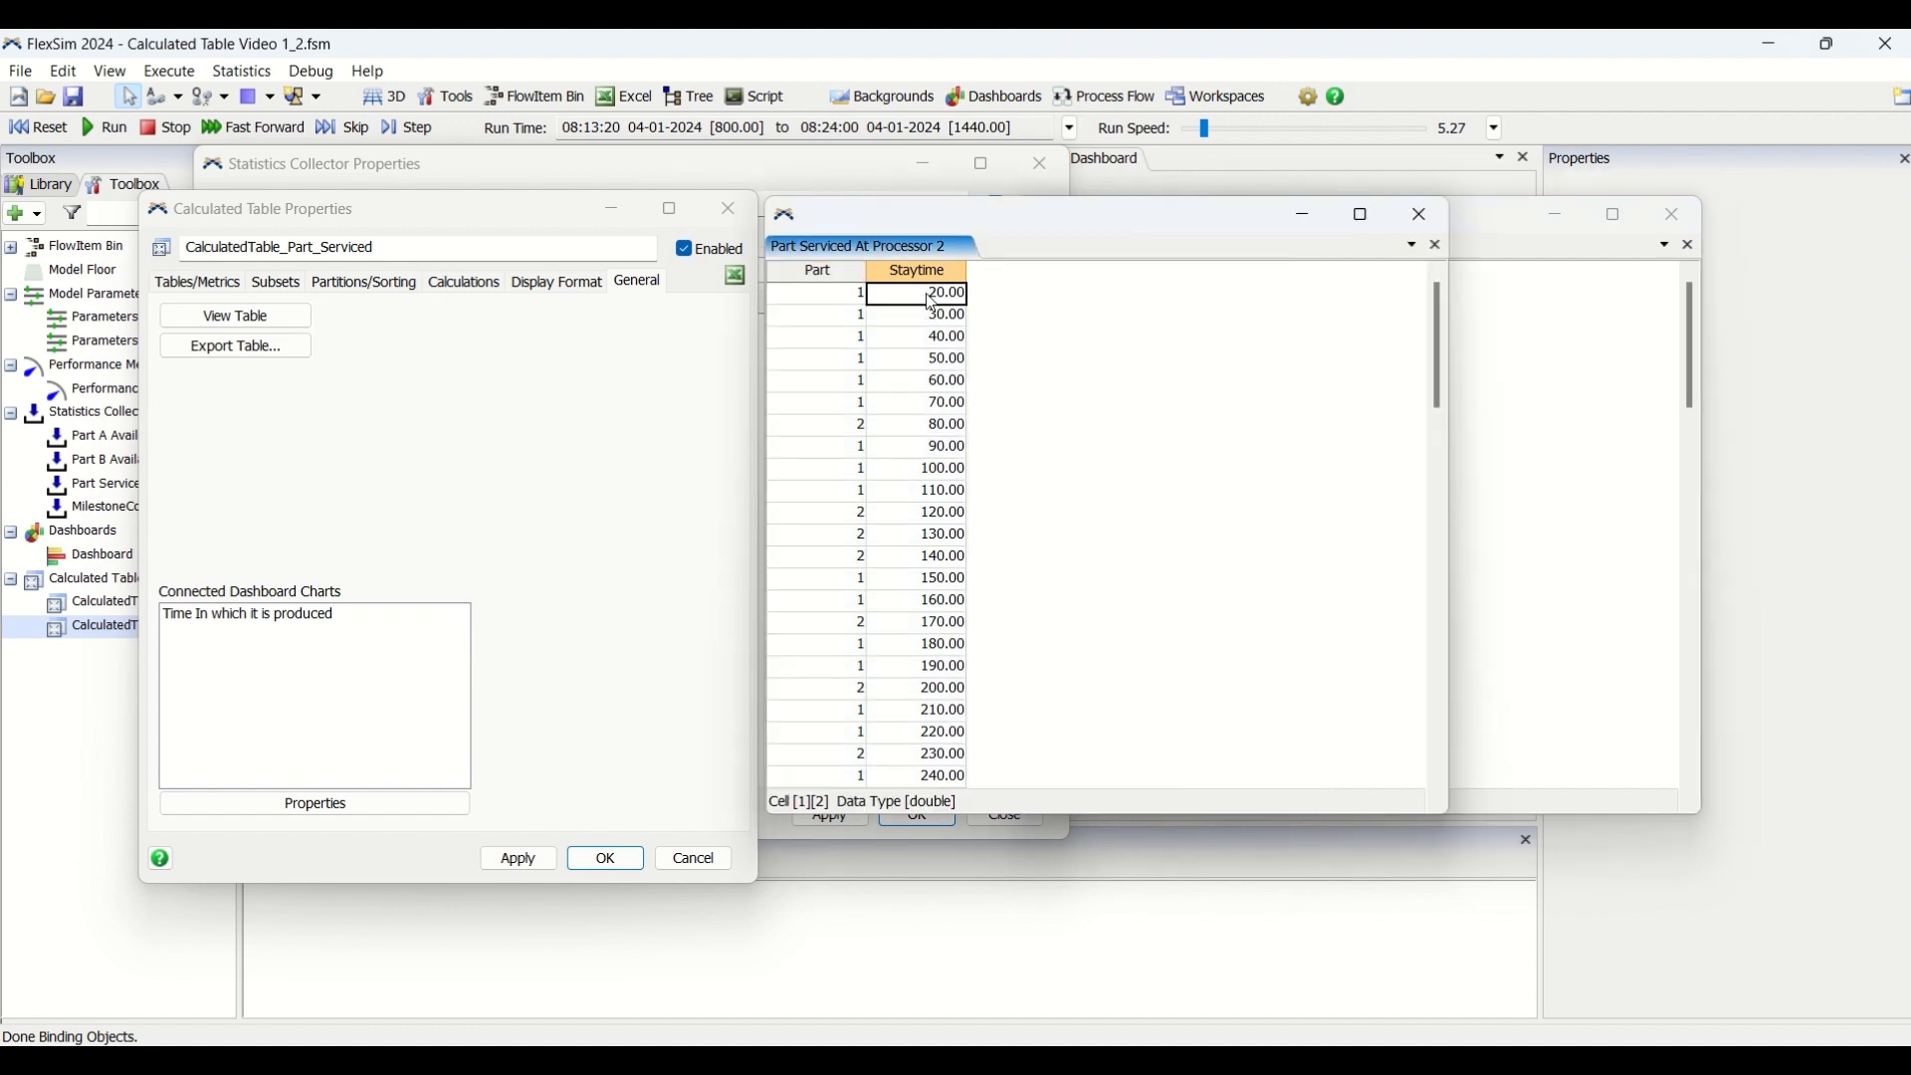
click(1561, 422)
drag(1133, 303, 1185, 602)
click(1179, 383)
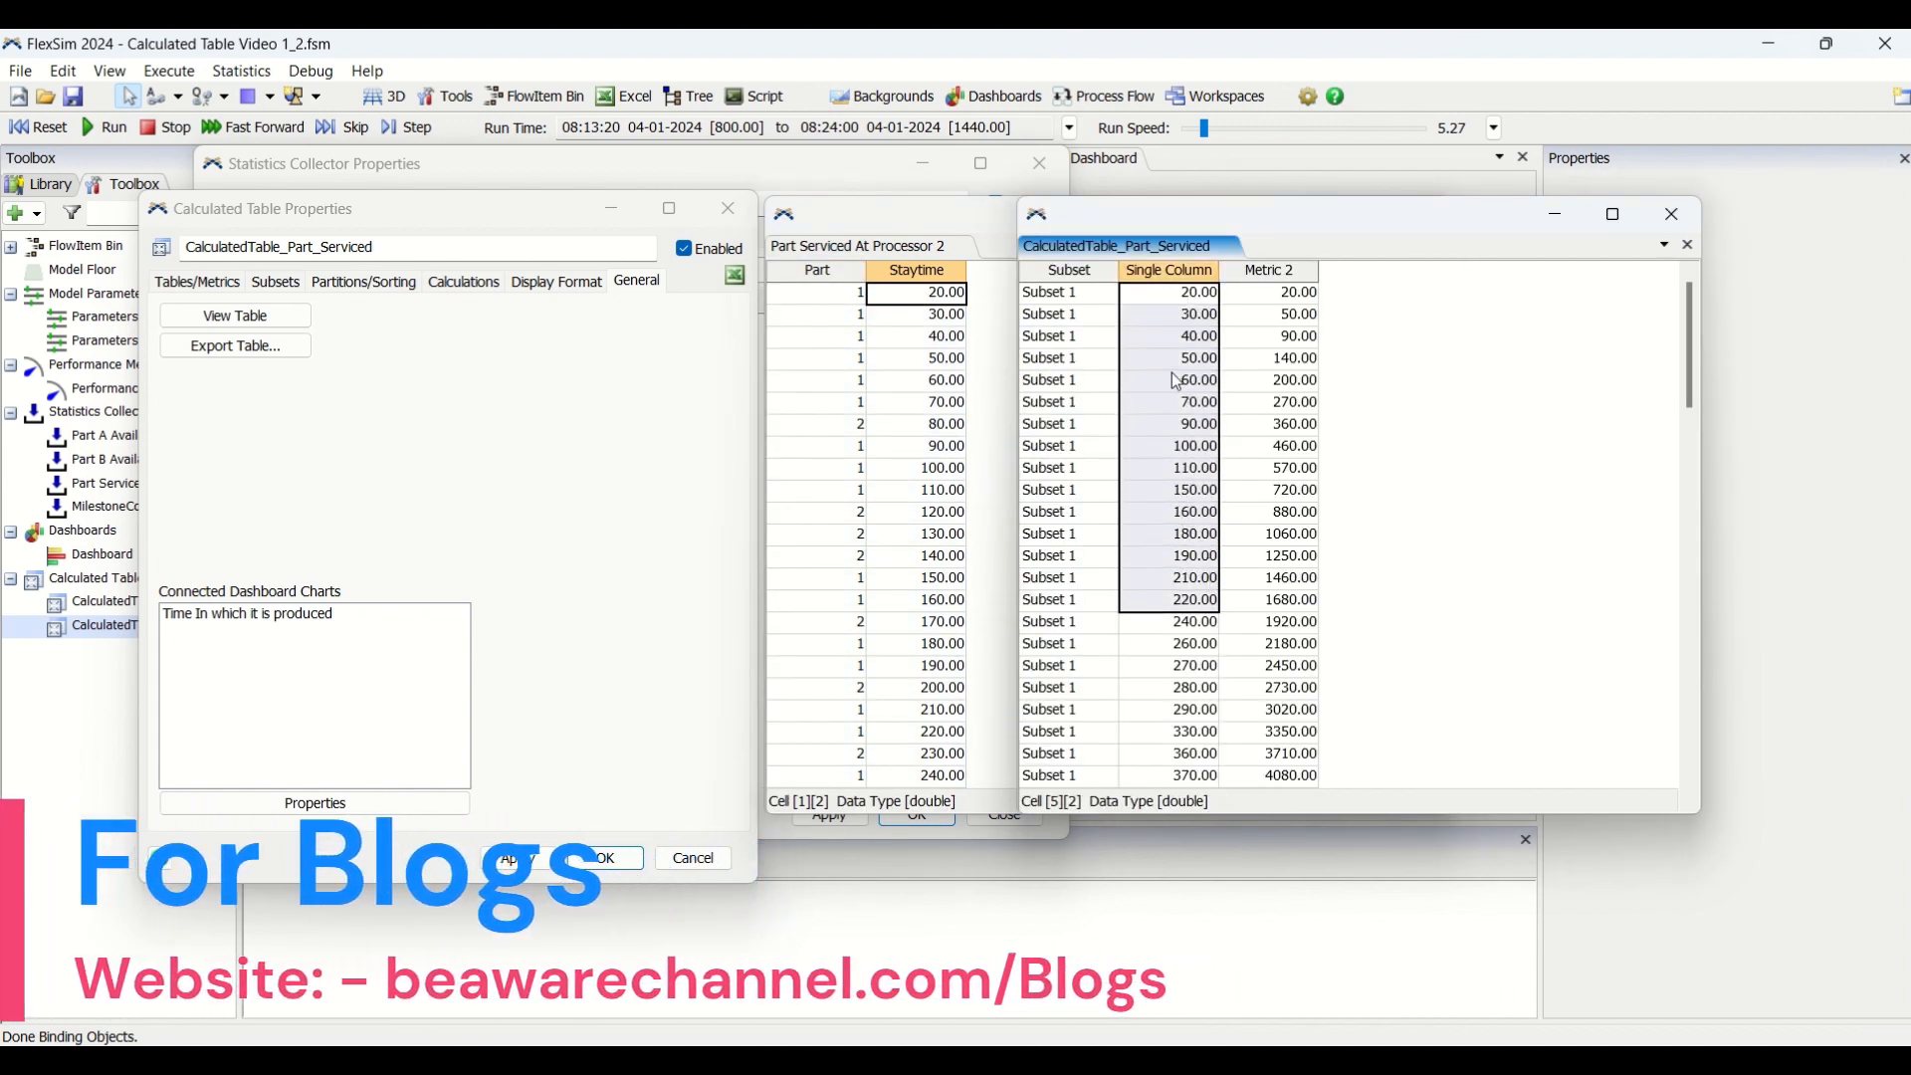
click(1170, 316)
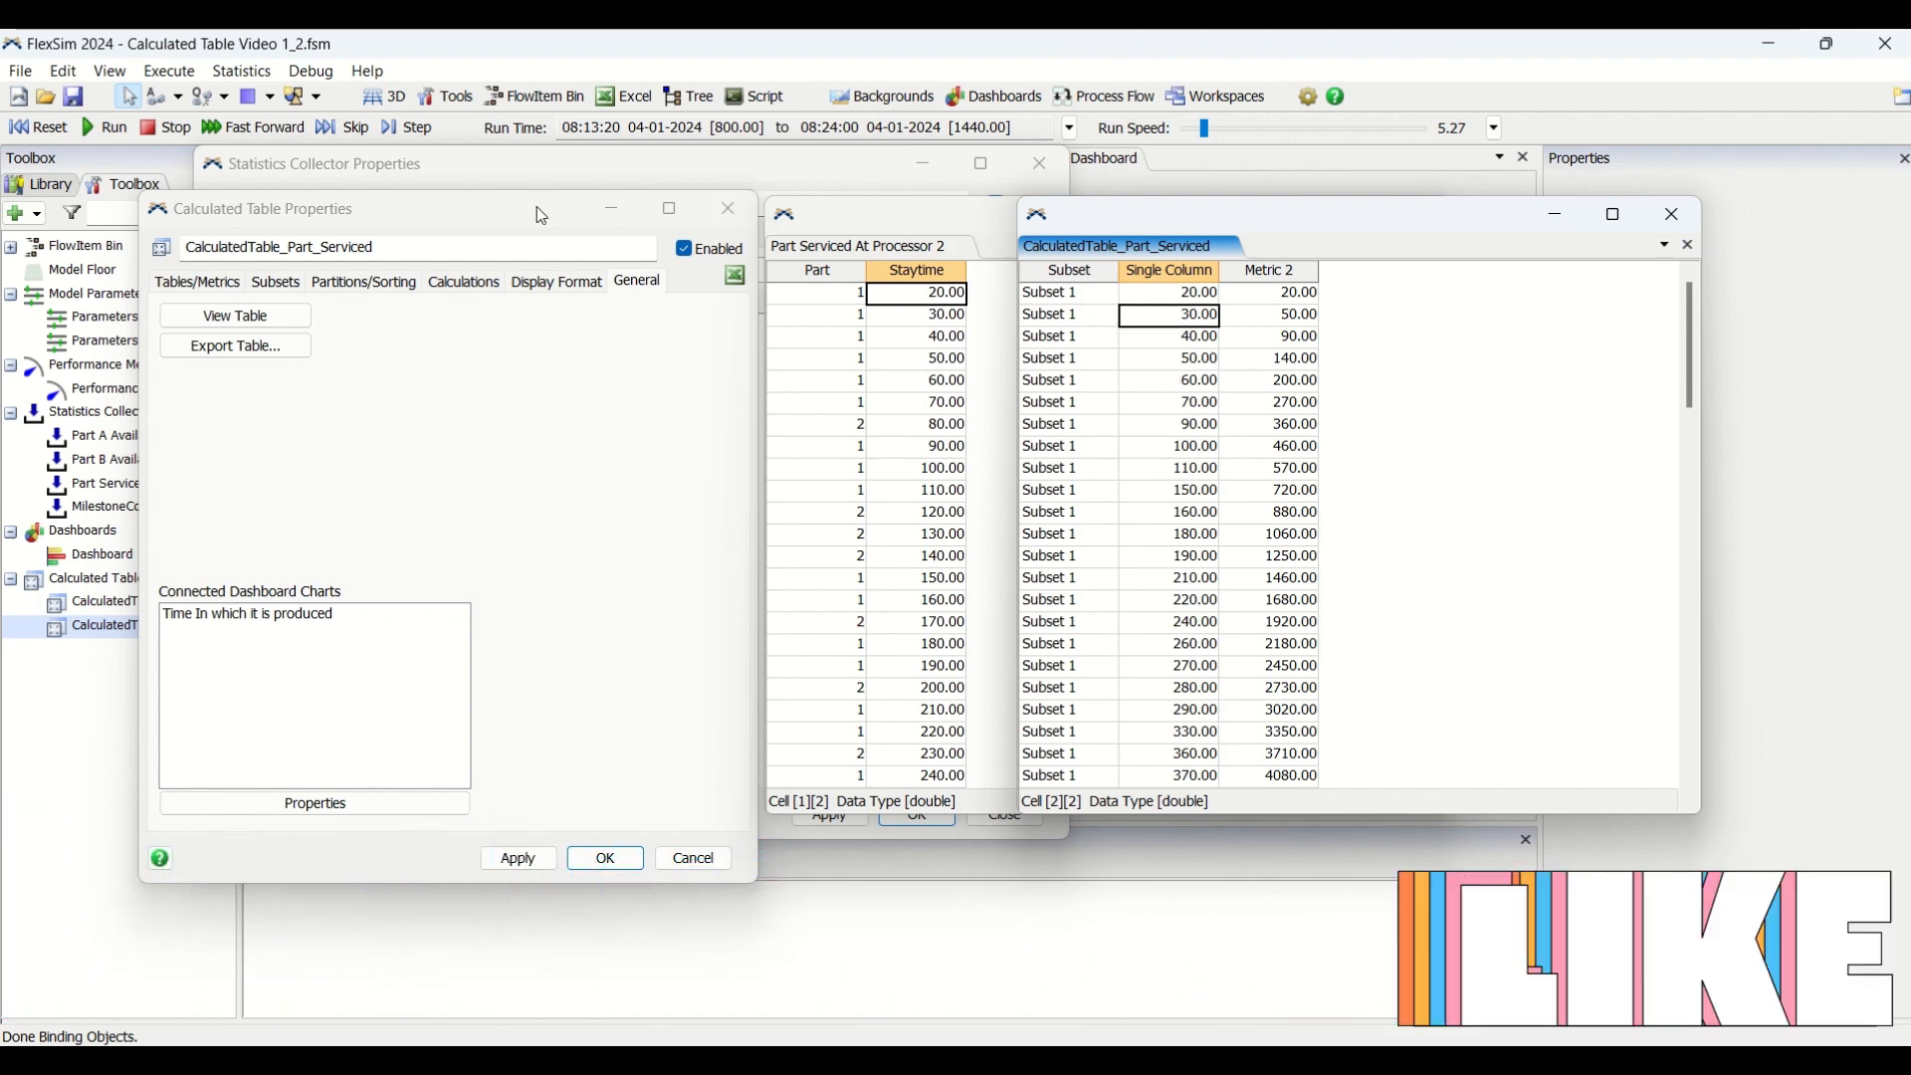
Uncover the Part Serviced At Processor 2 collector properties, view the Processor2 - On Exit event, and minimize that window.
drag(538, 227, 549, 336)
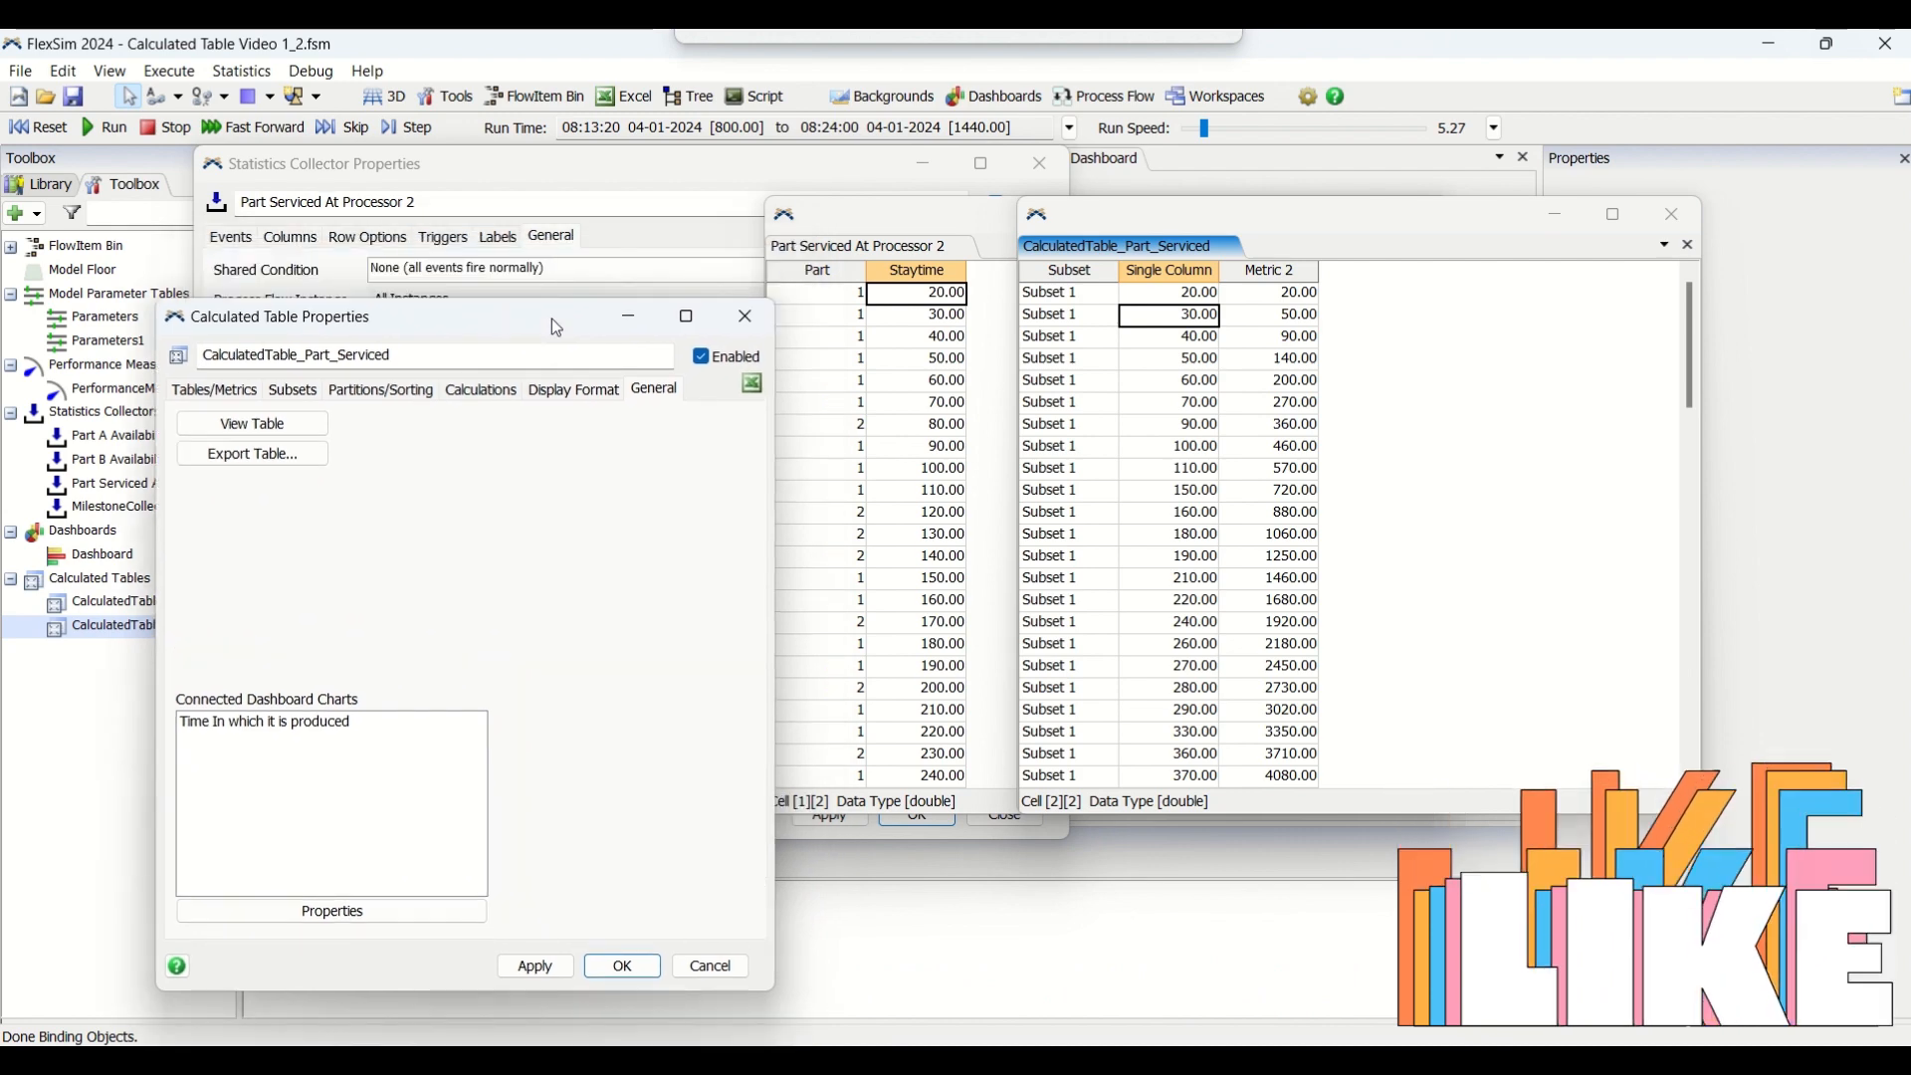
click(232, 239)
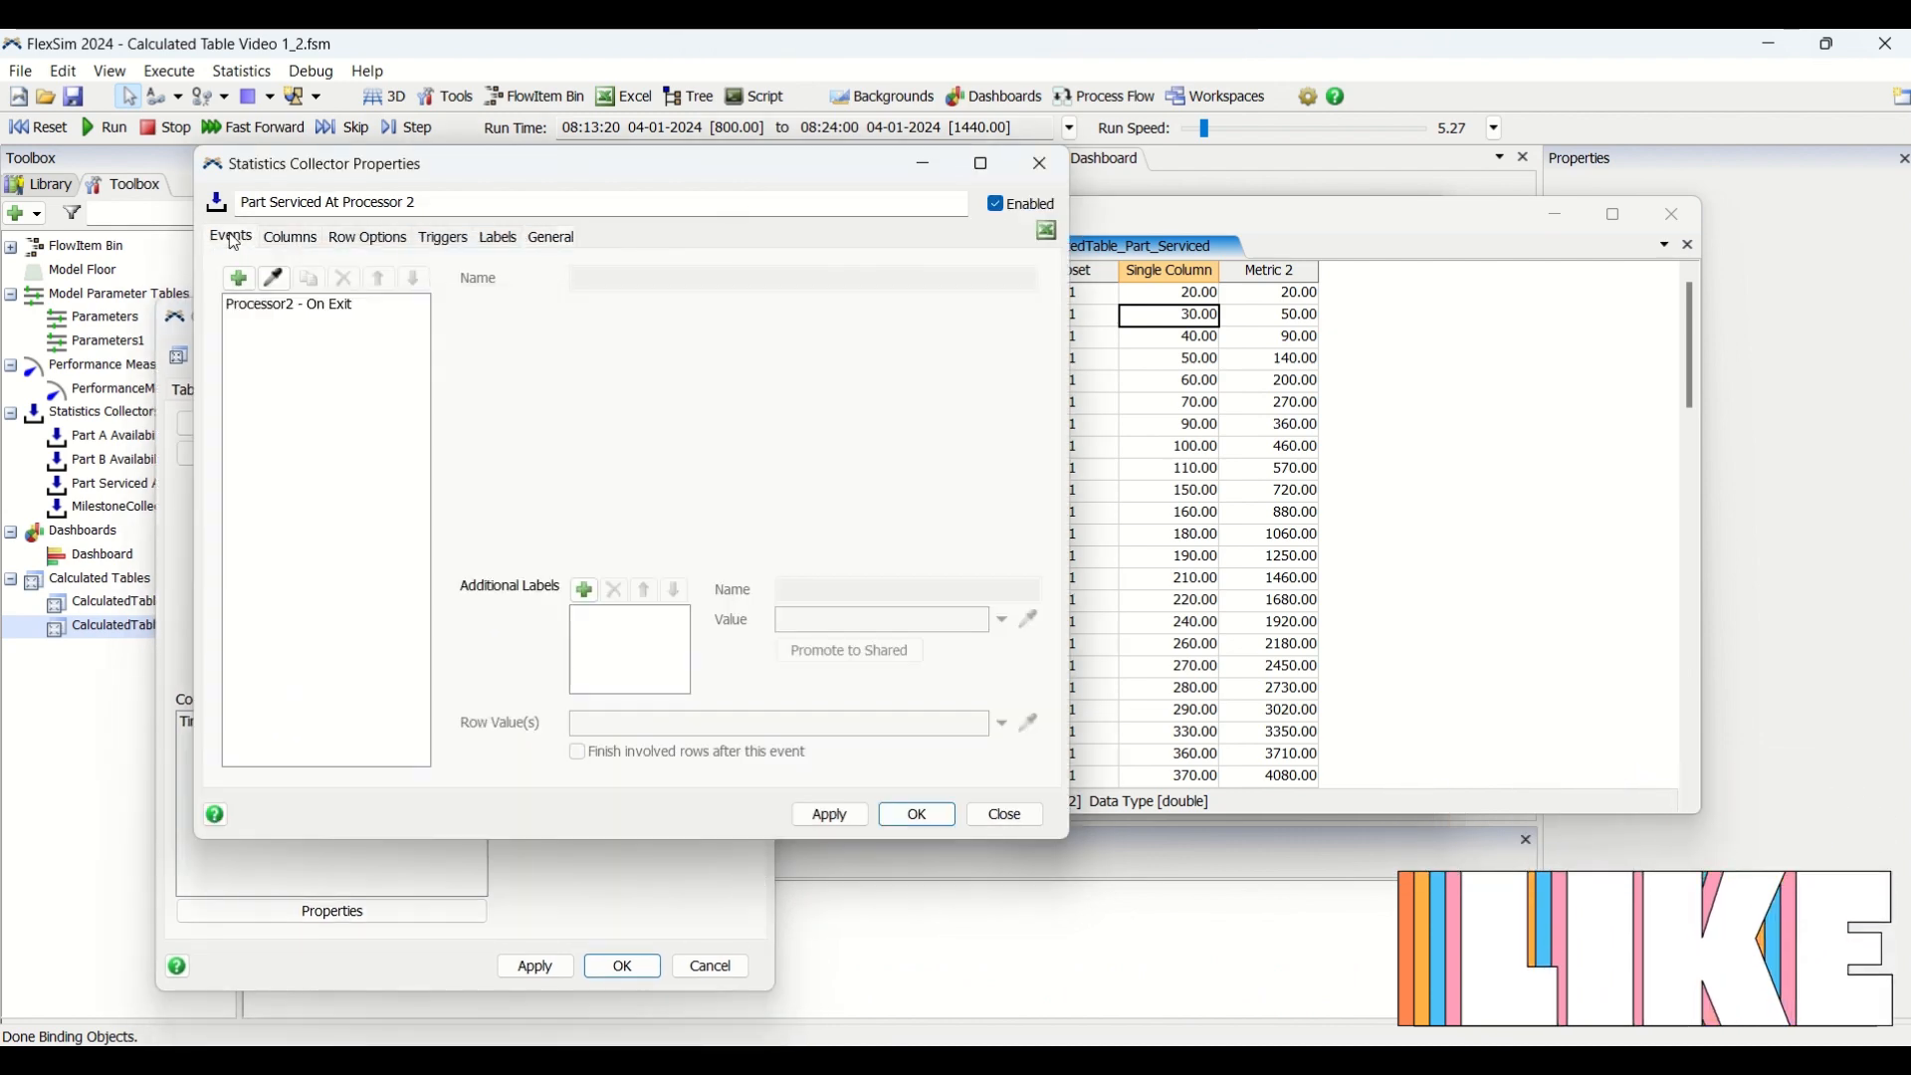
click(299, 307)
click(575, 881)
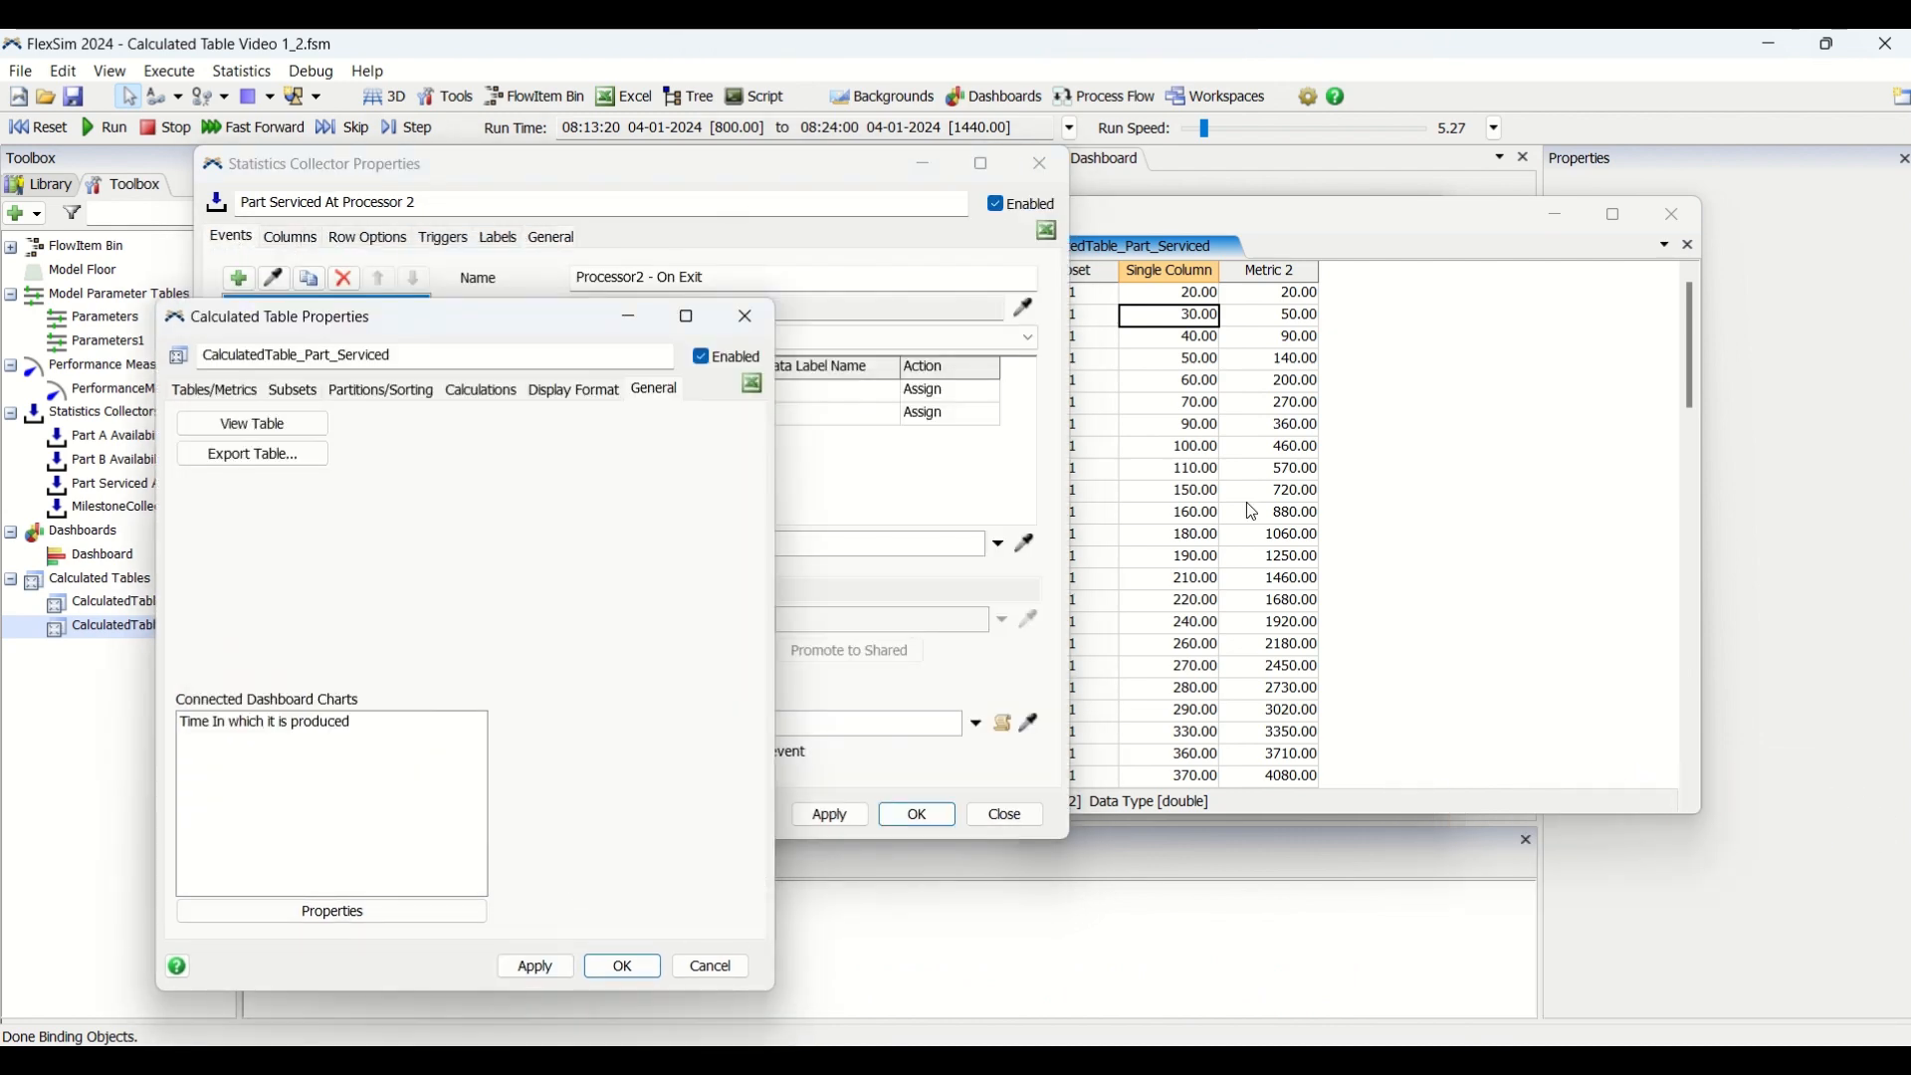
click(1033, 430)
click(927, 163)
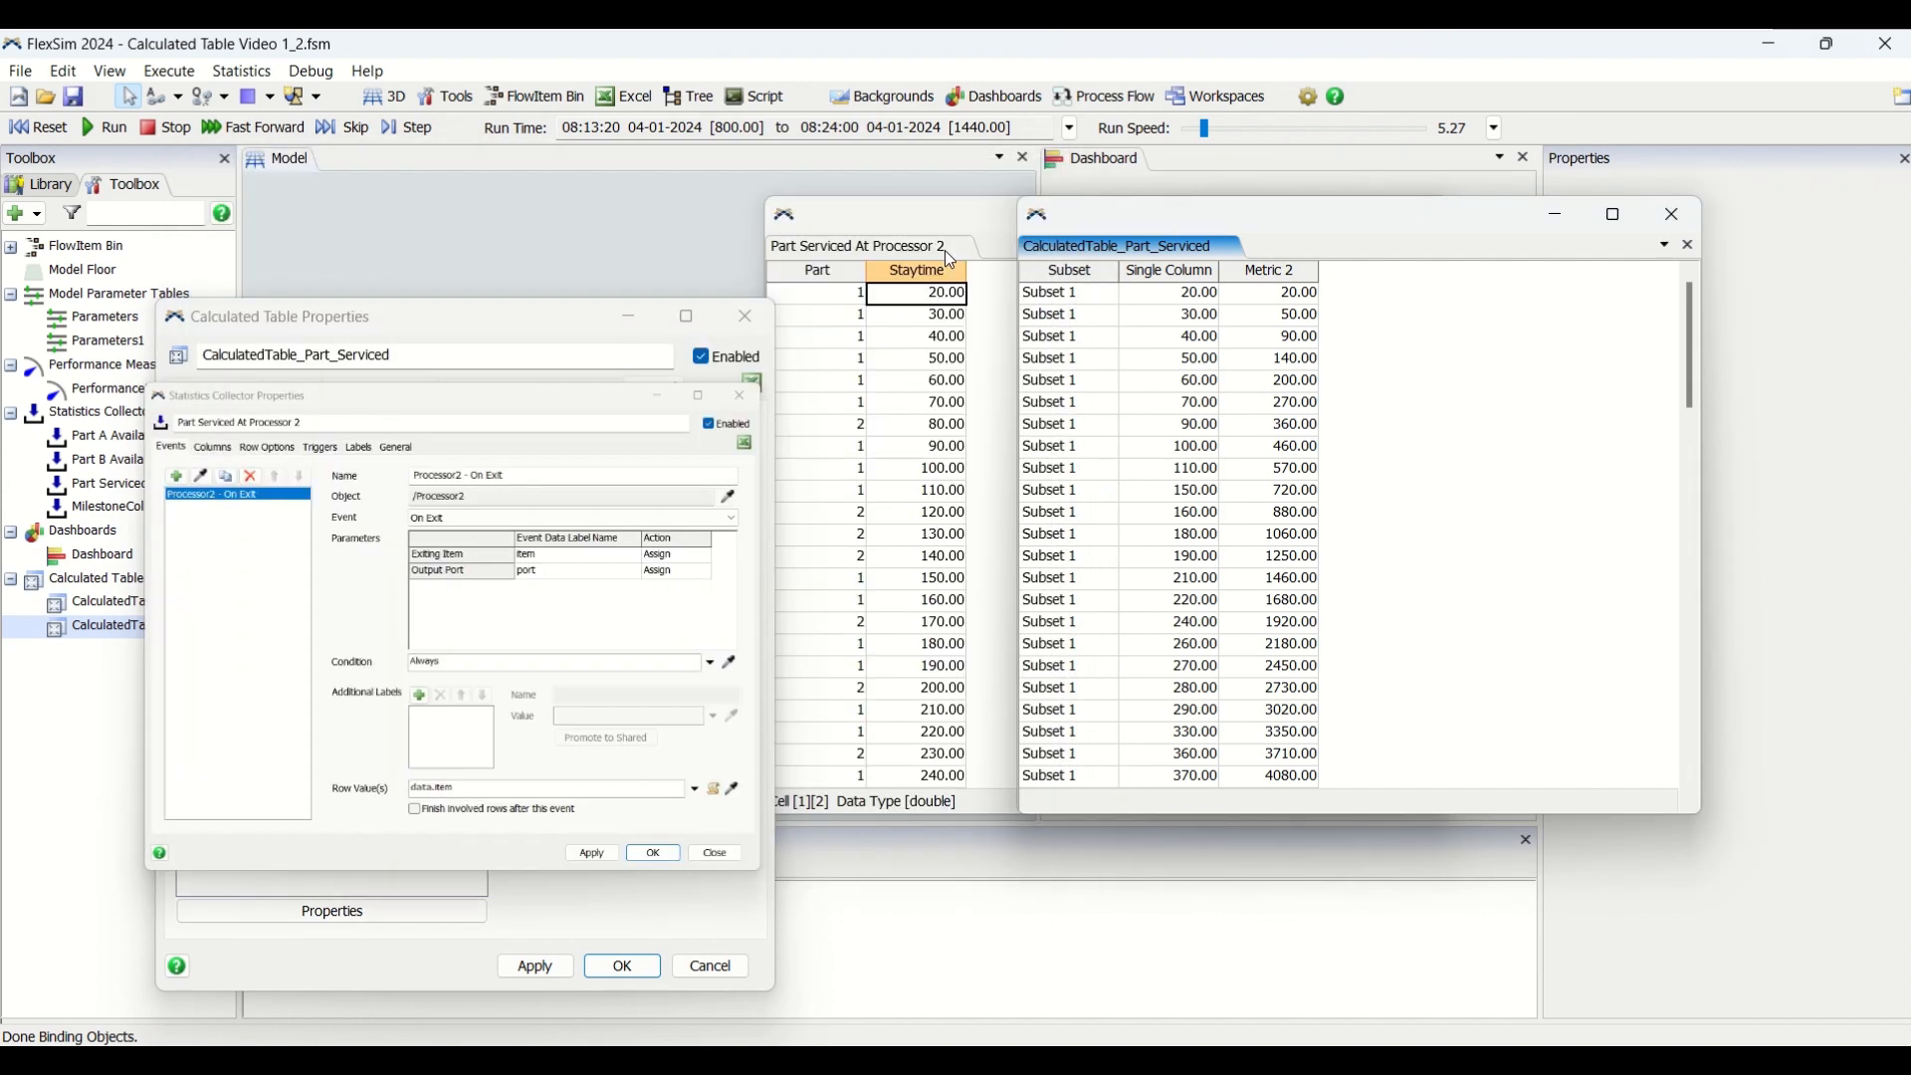
Narrow the collector table window to fit beside the calculated table and match its Staytime rows with Single Column.
click(928, 213)
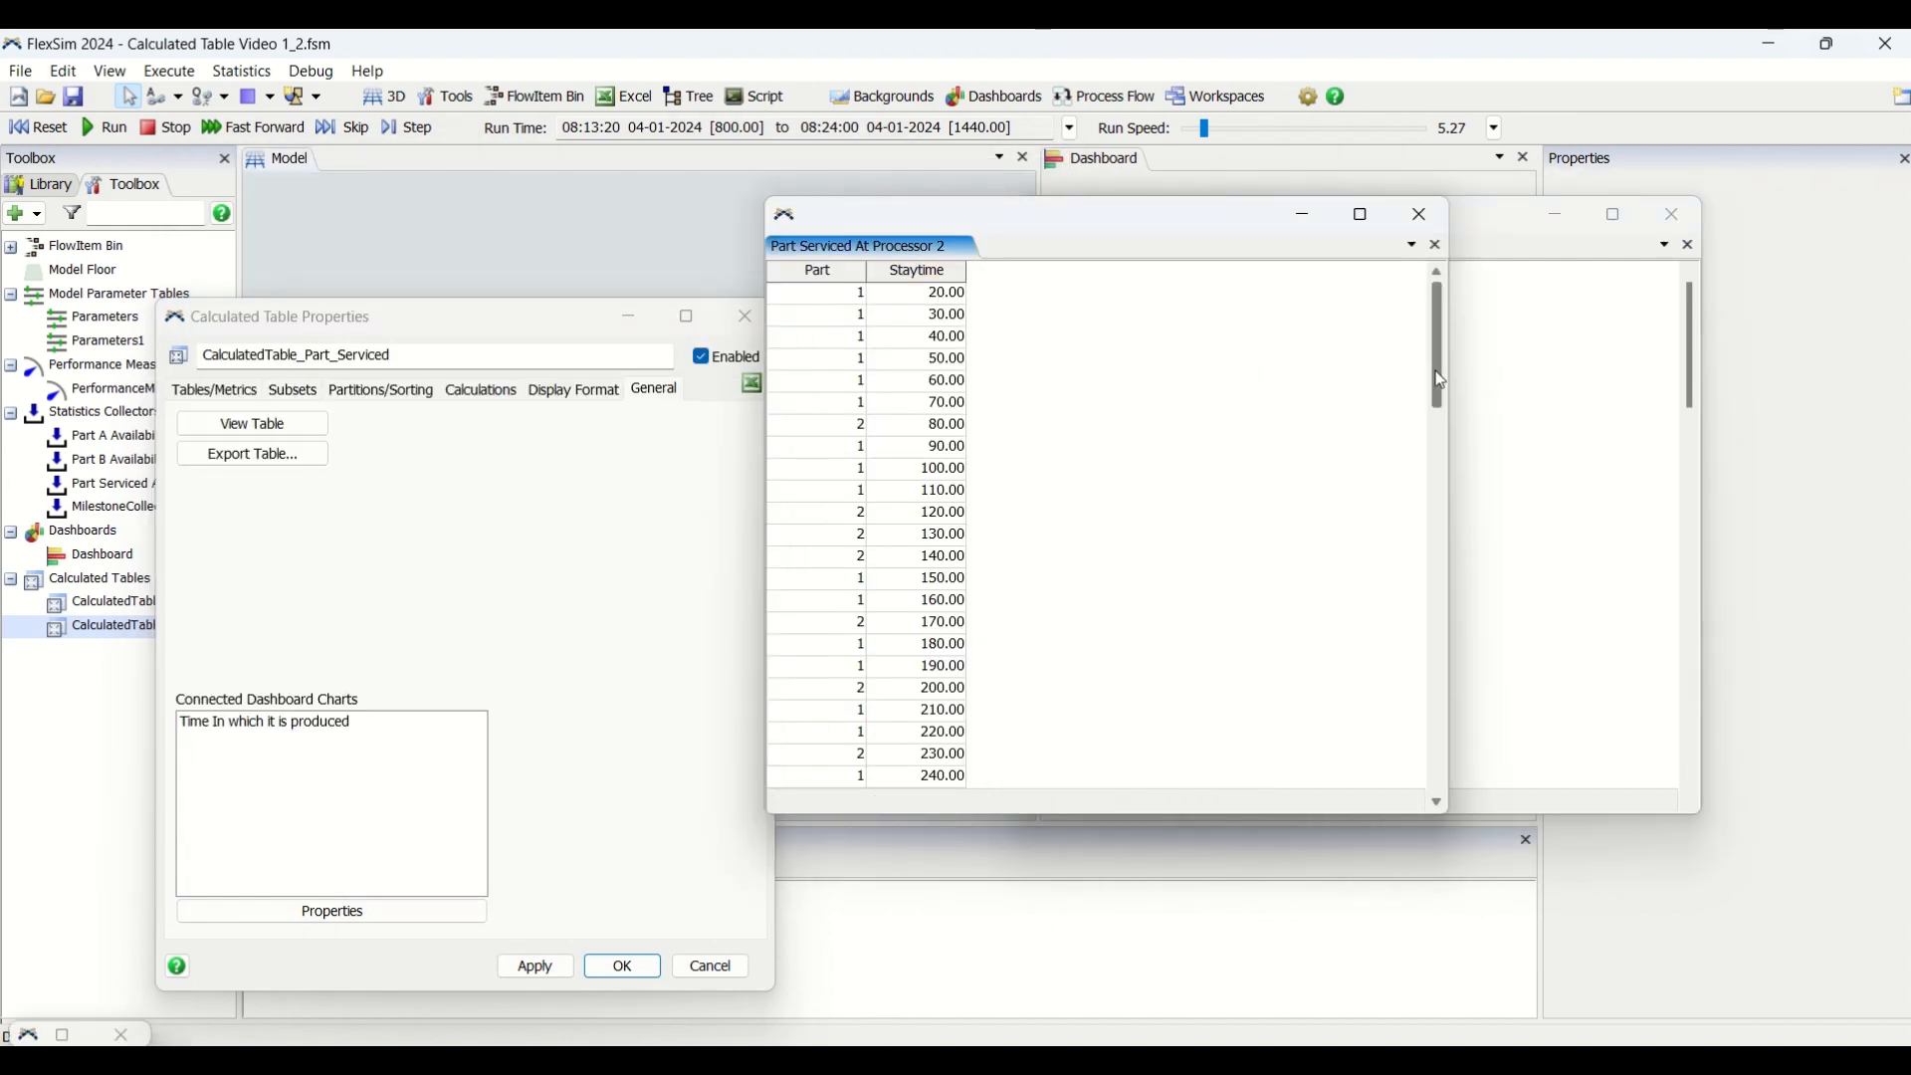
drag(1447, 372, 999, 383)
click(926, 317)
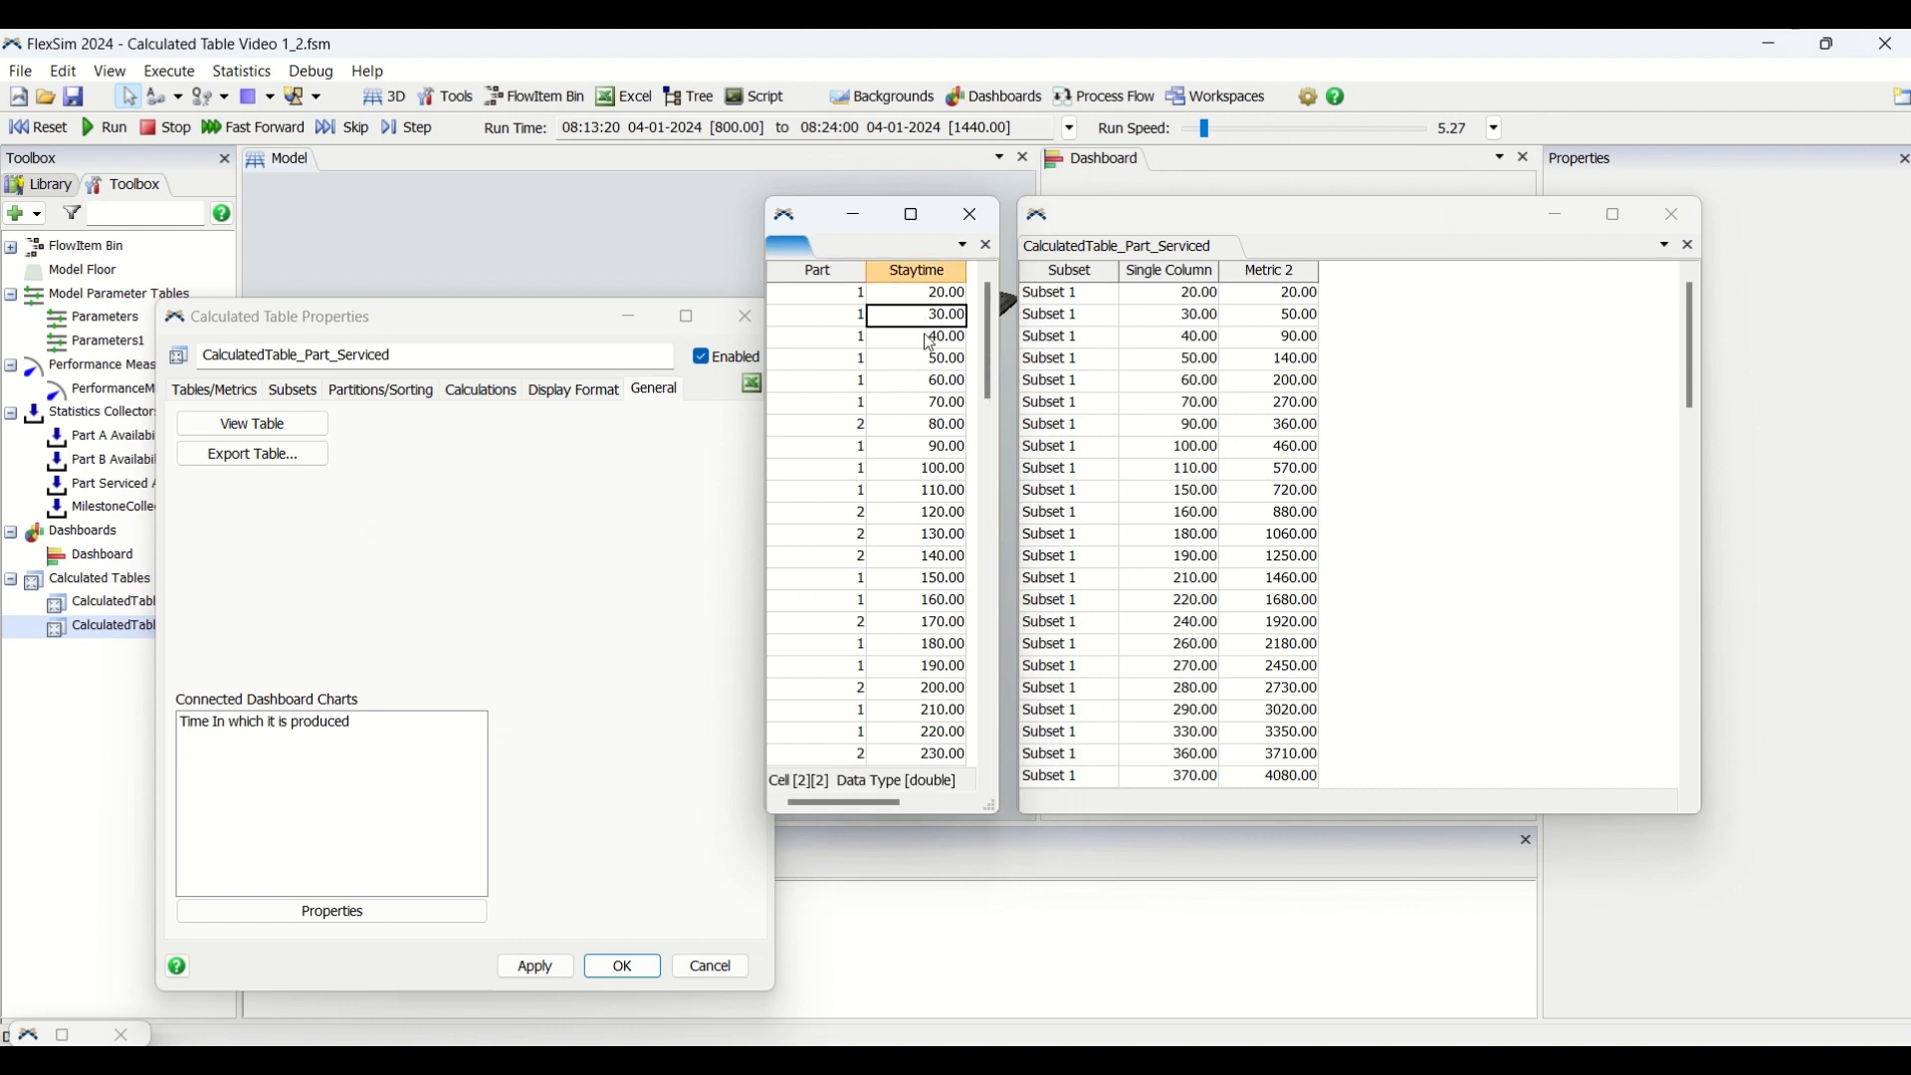
click(931, 340)
drag(1192, 298, 1189, 771)
Compare the first Metric 2 values row by row with the Single Column values in the calculated table.
click(1324, 412)
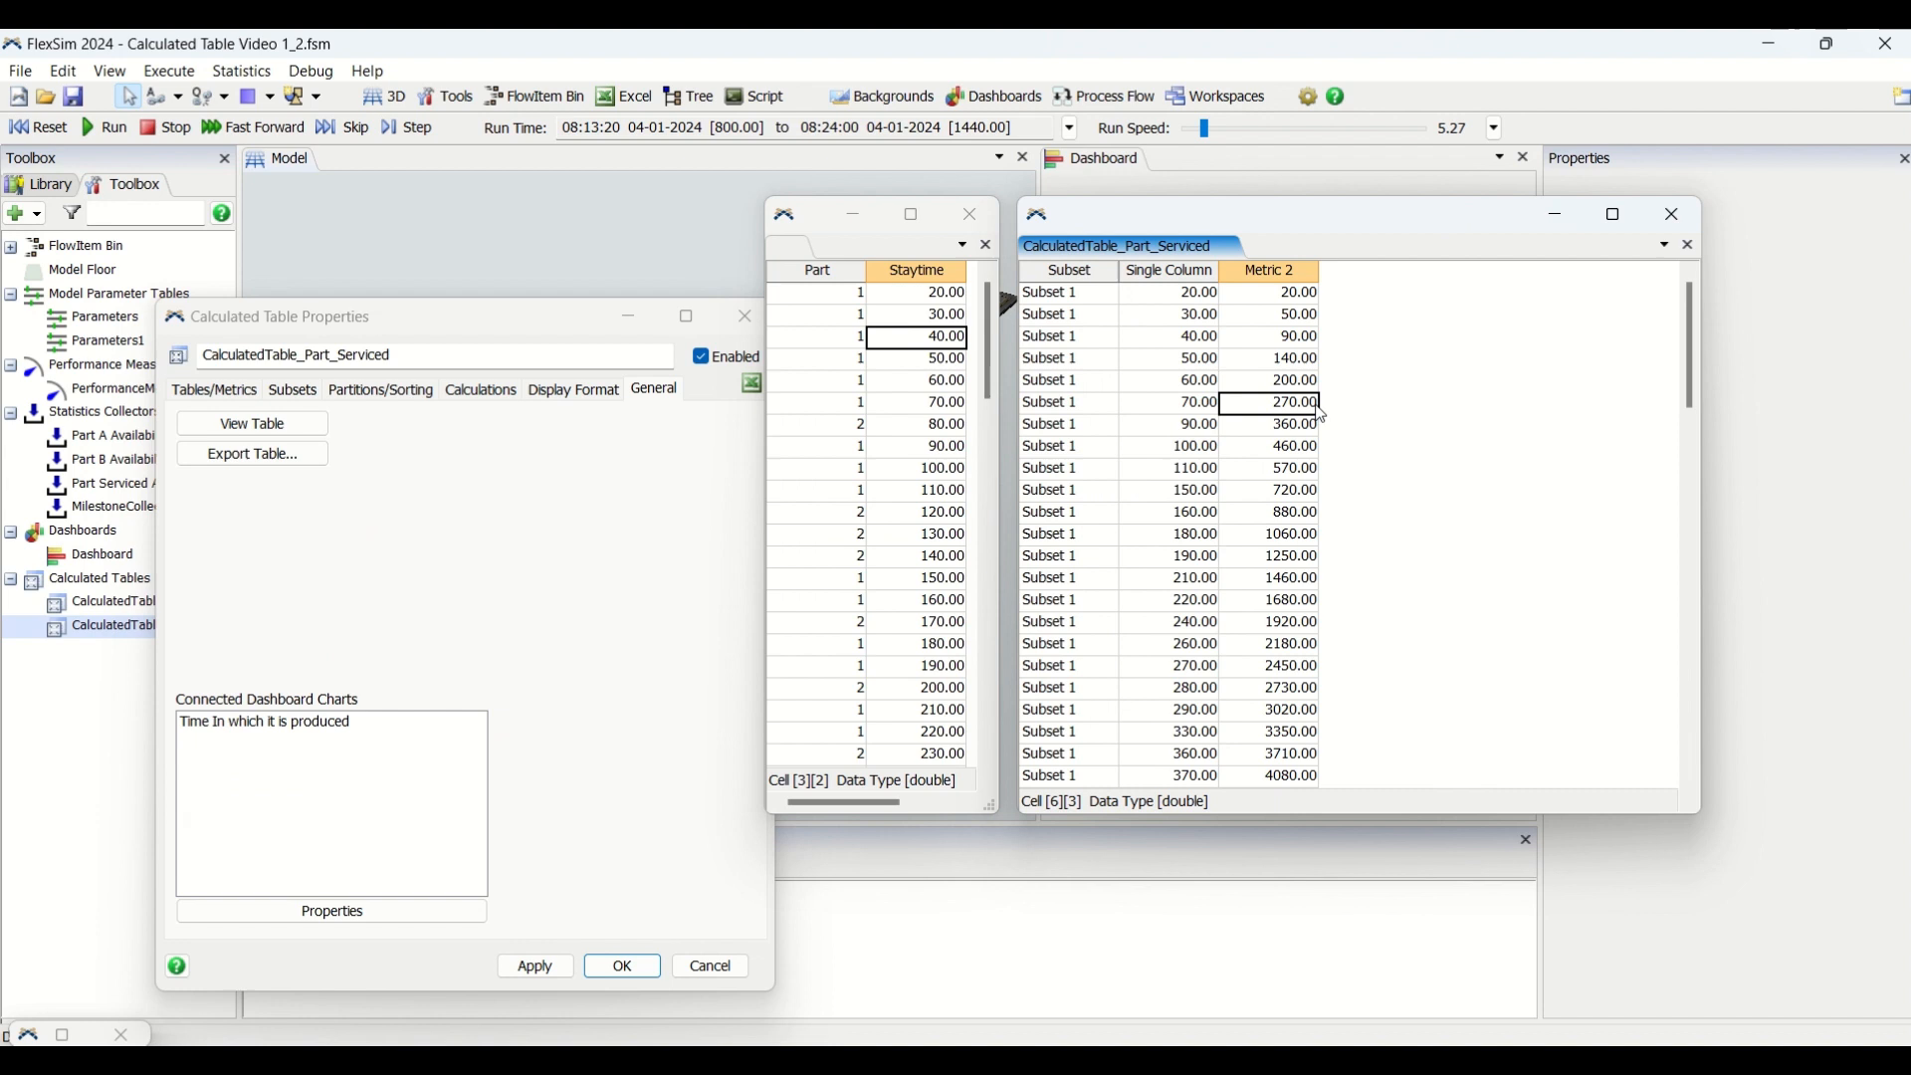
click(1277, 296)
click(1444, 308)
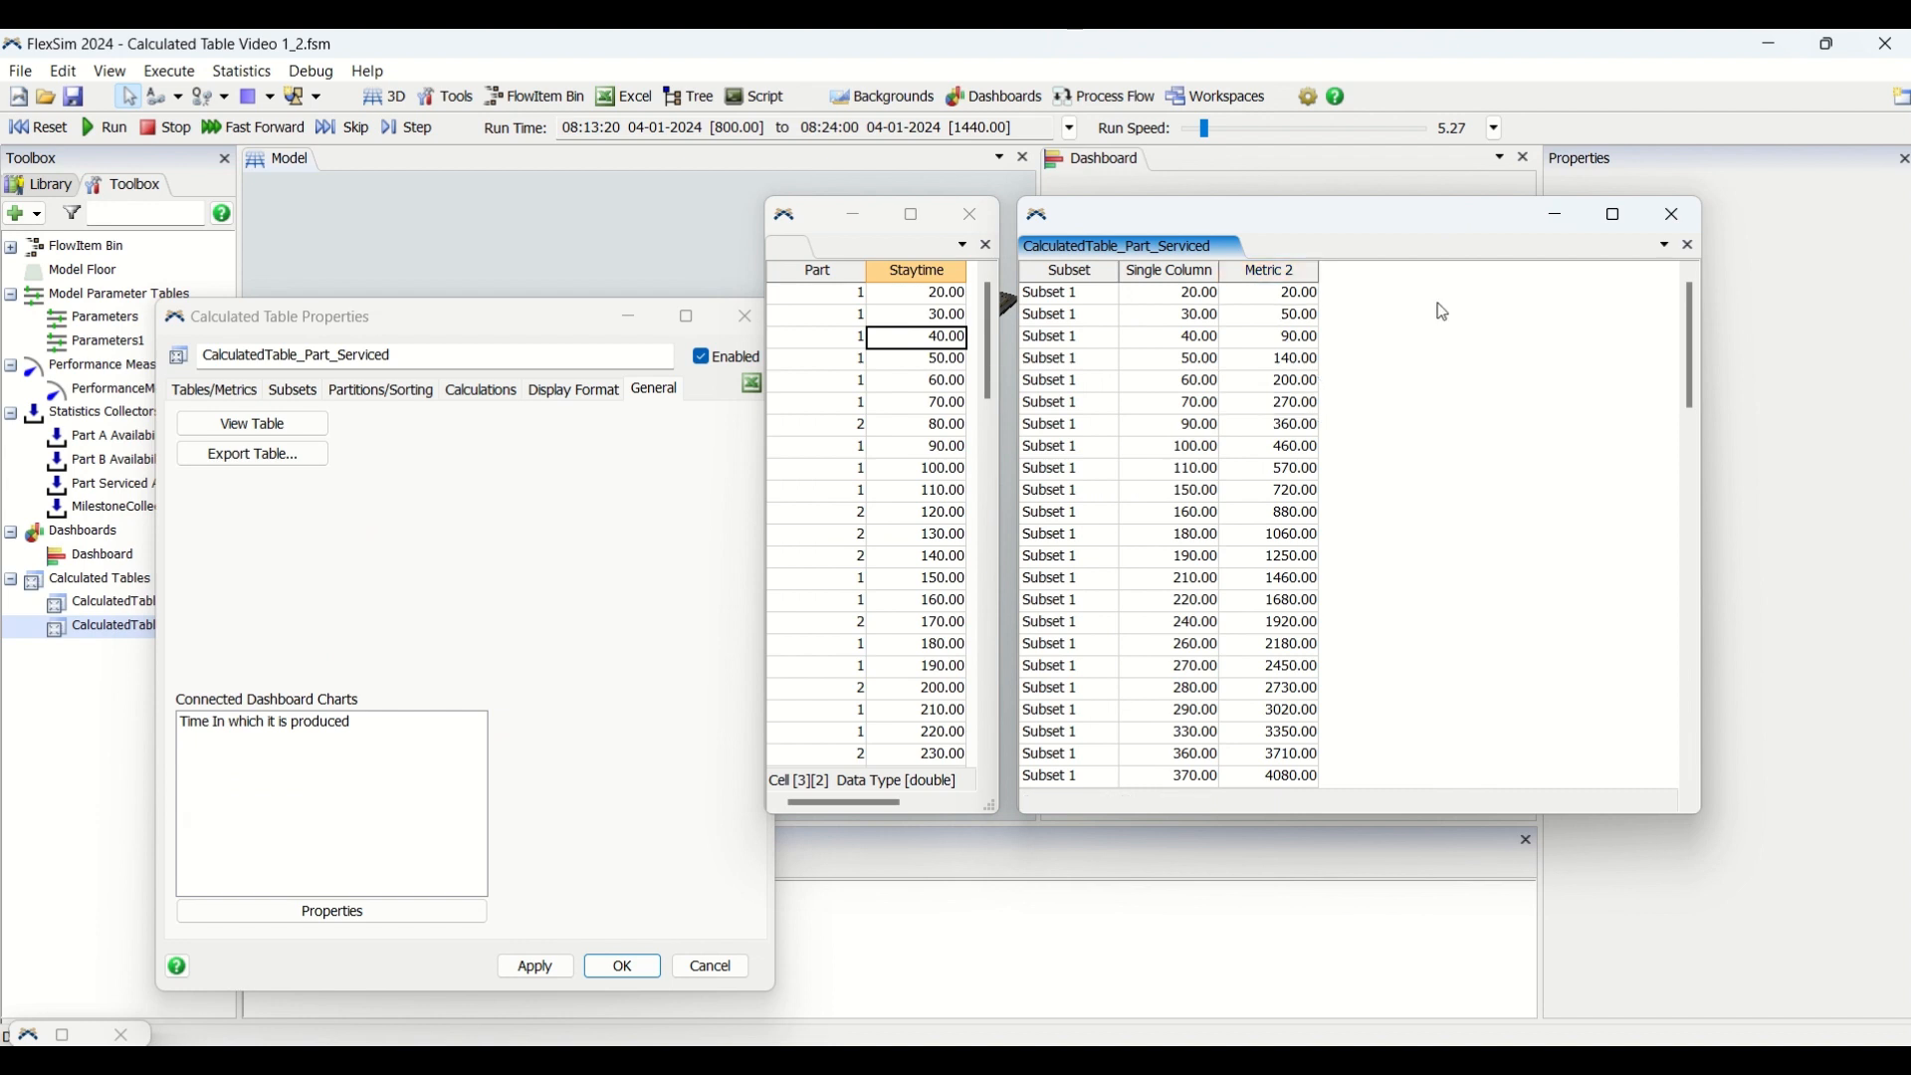
click(1271, 299)
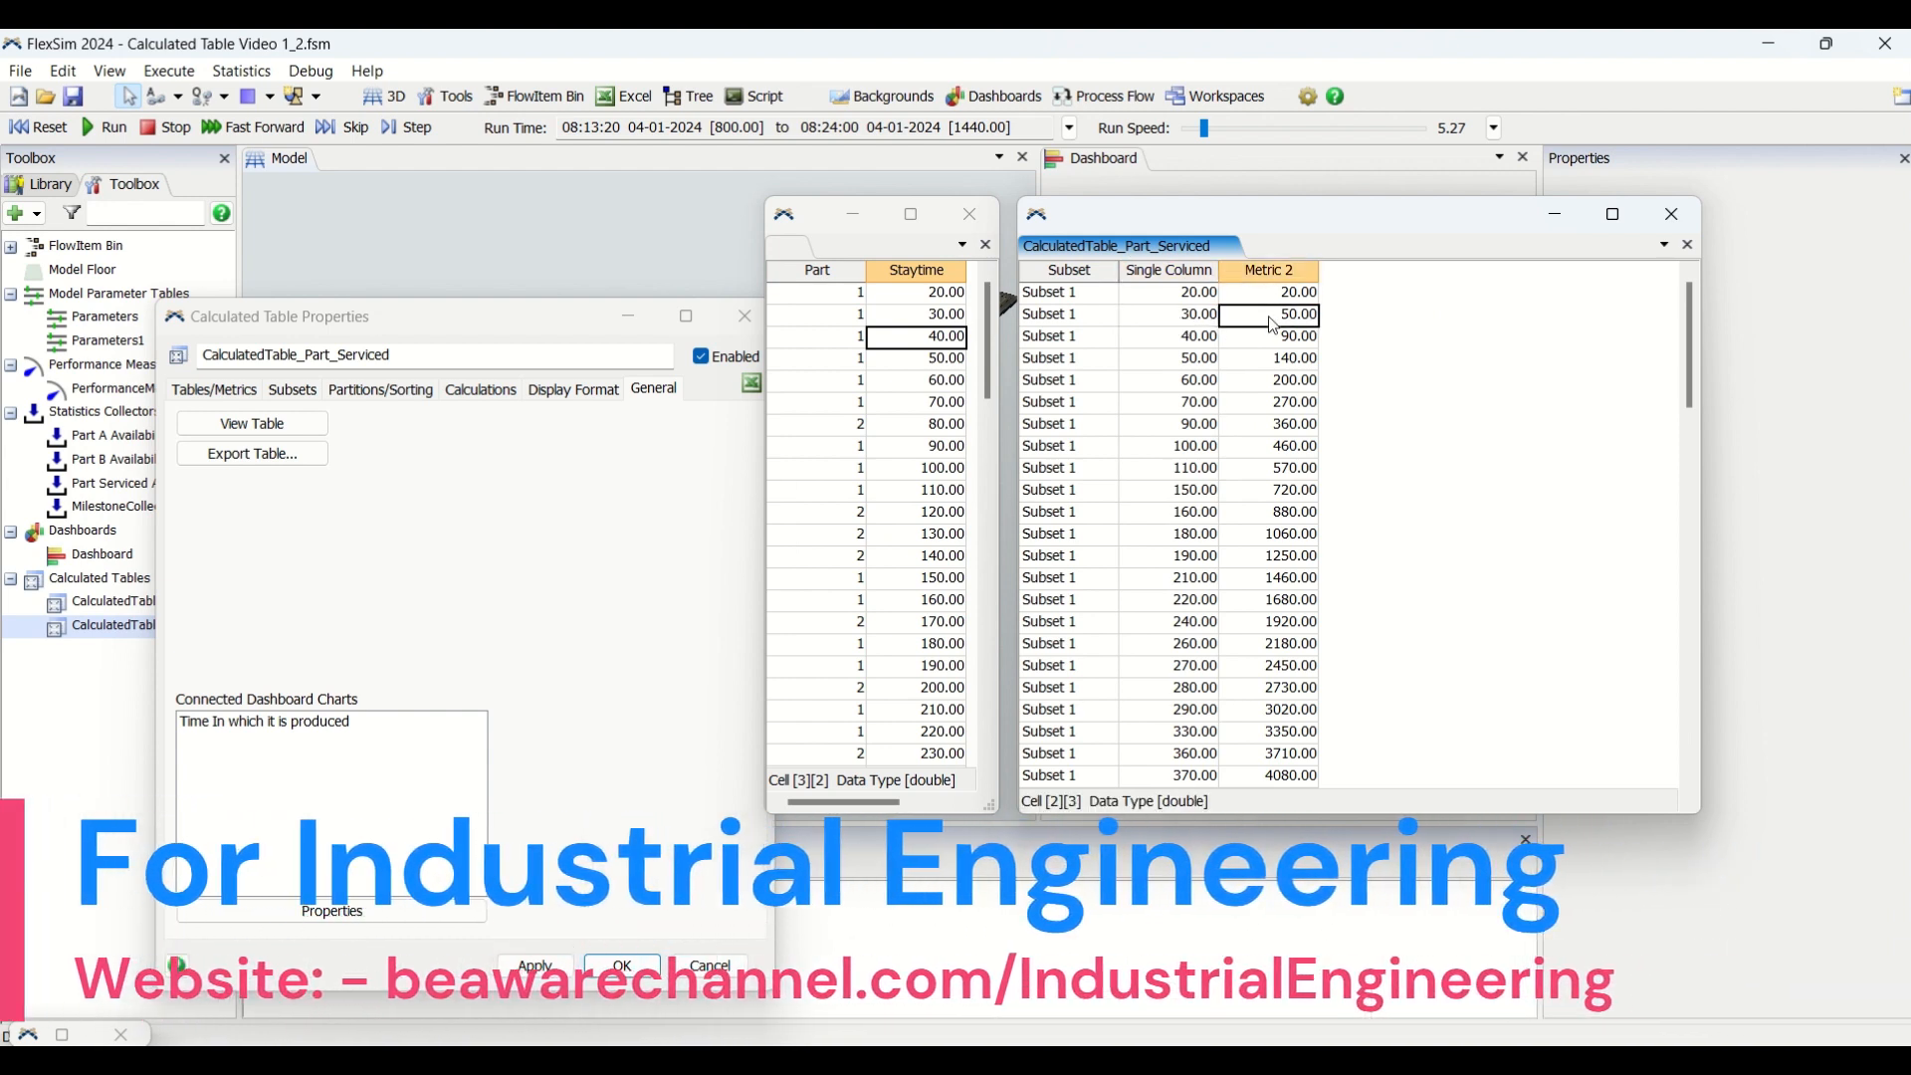
click(1273, 338)
click(1164, 361)
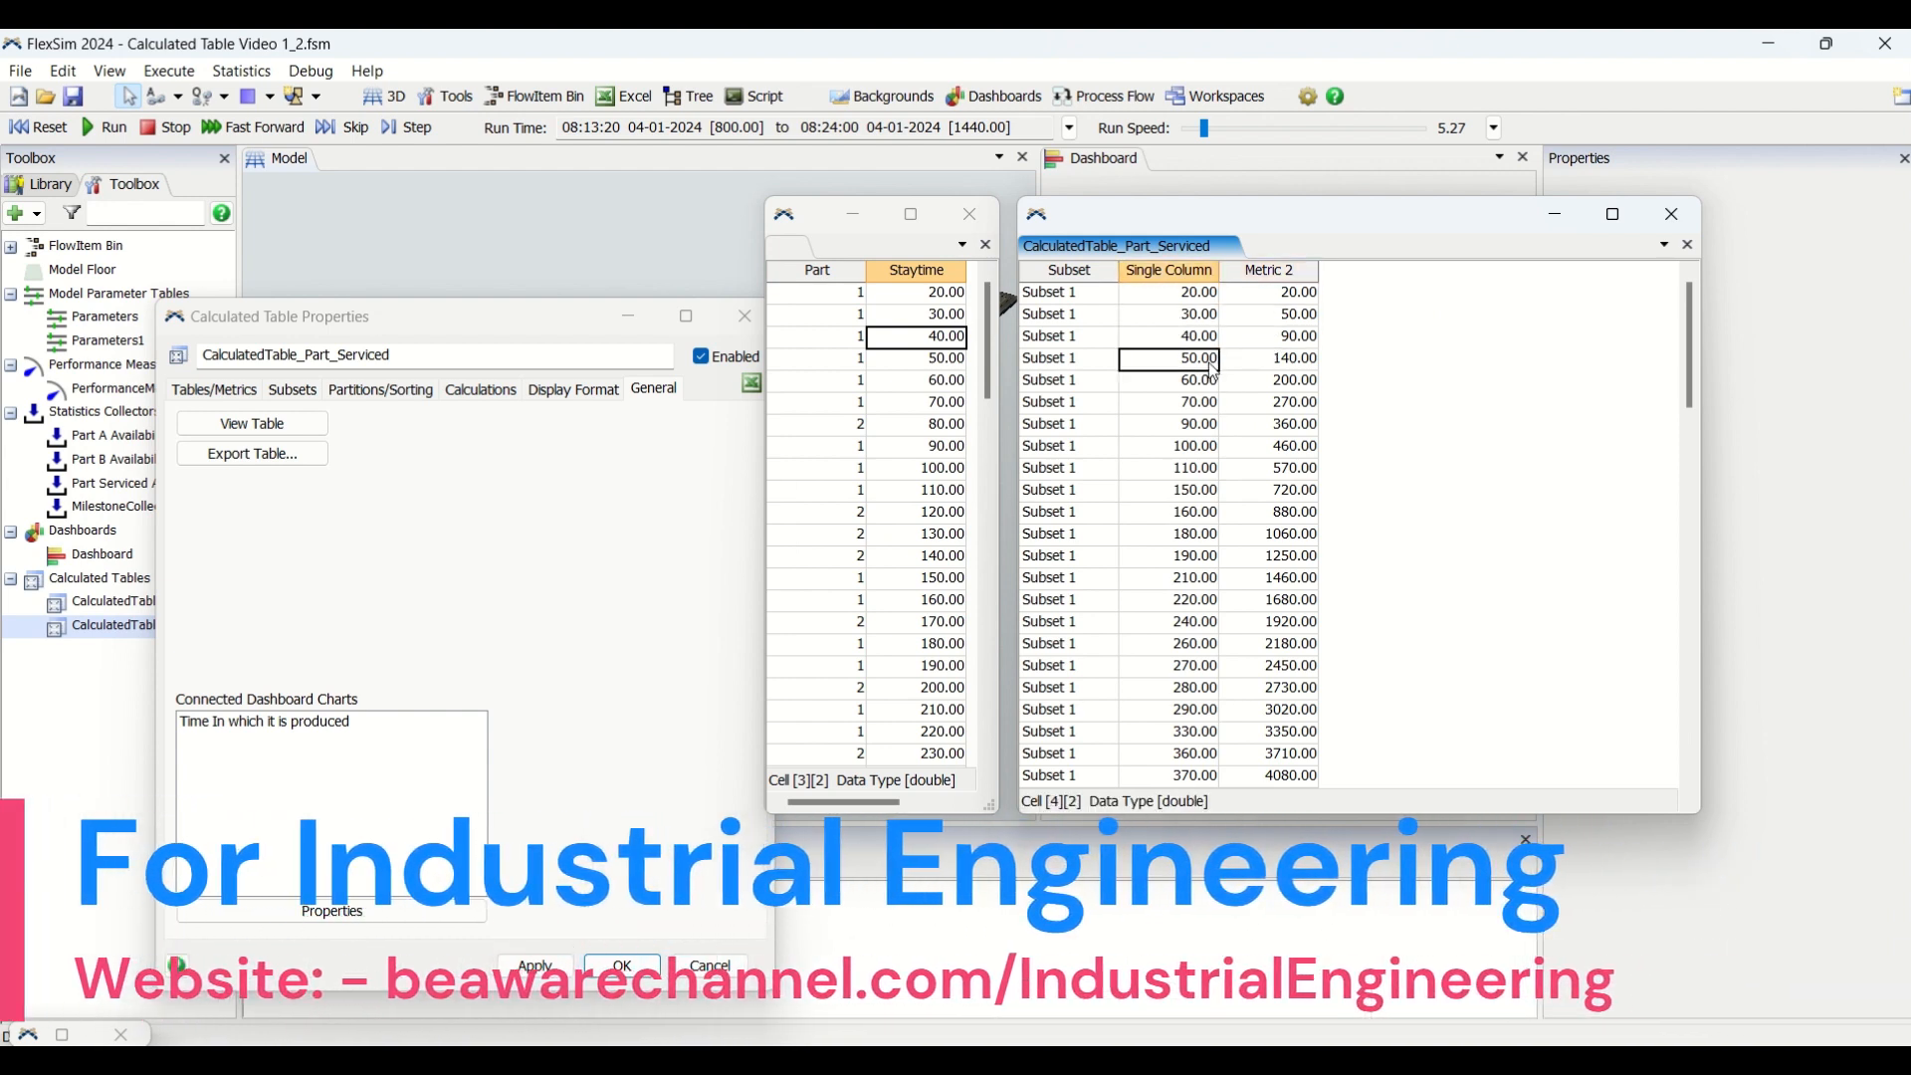
click(1269, 356)
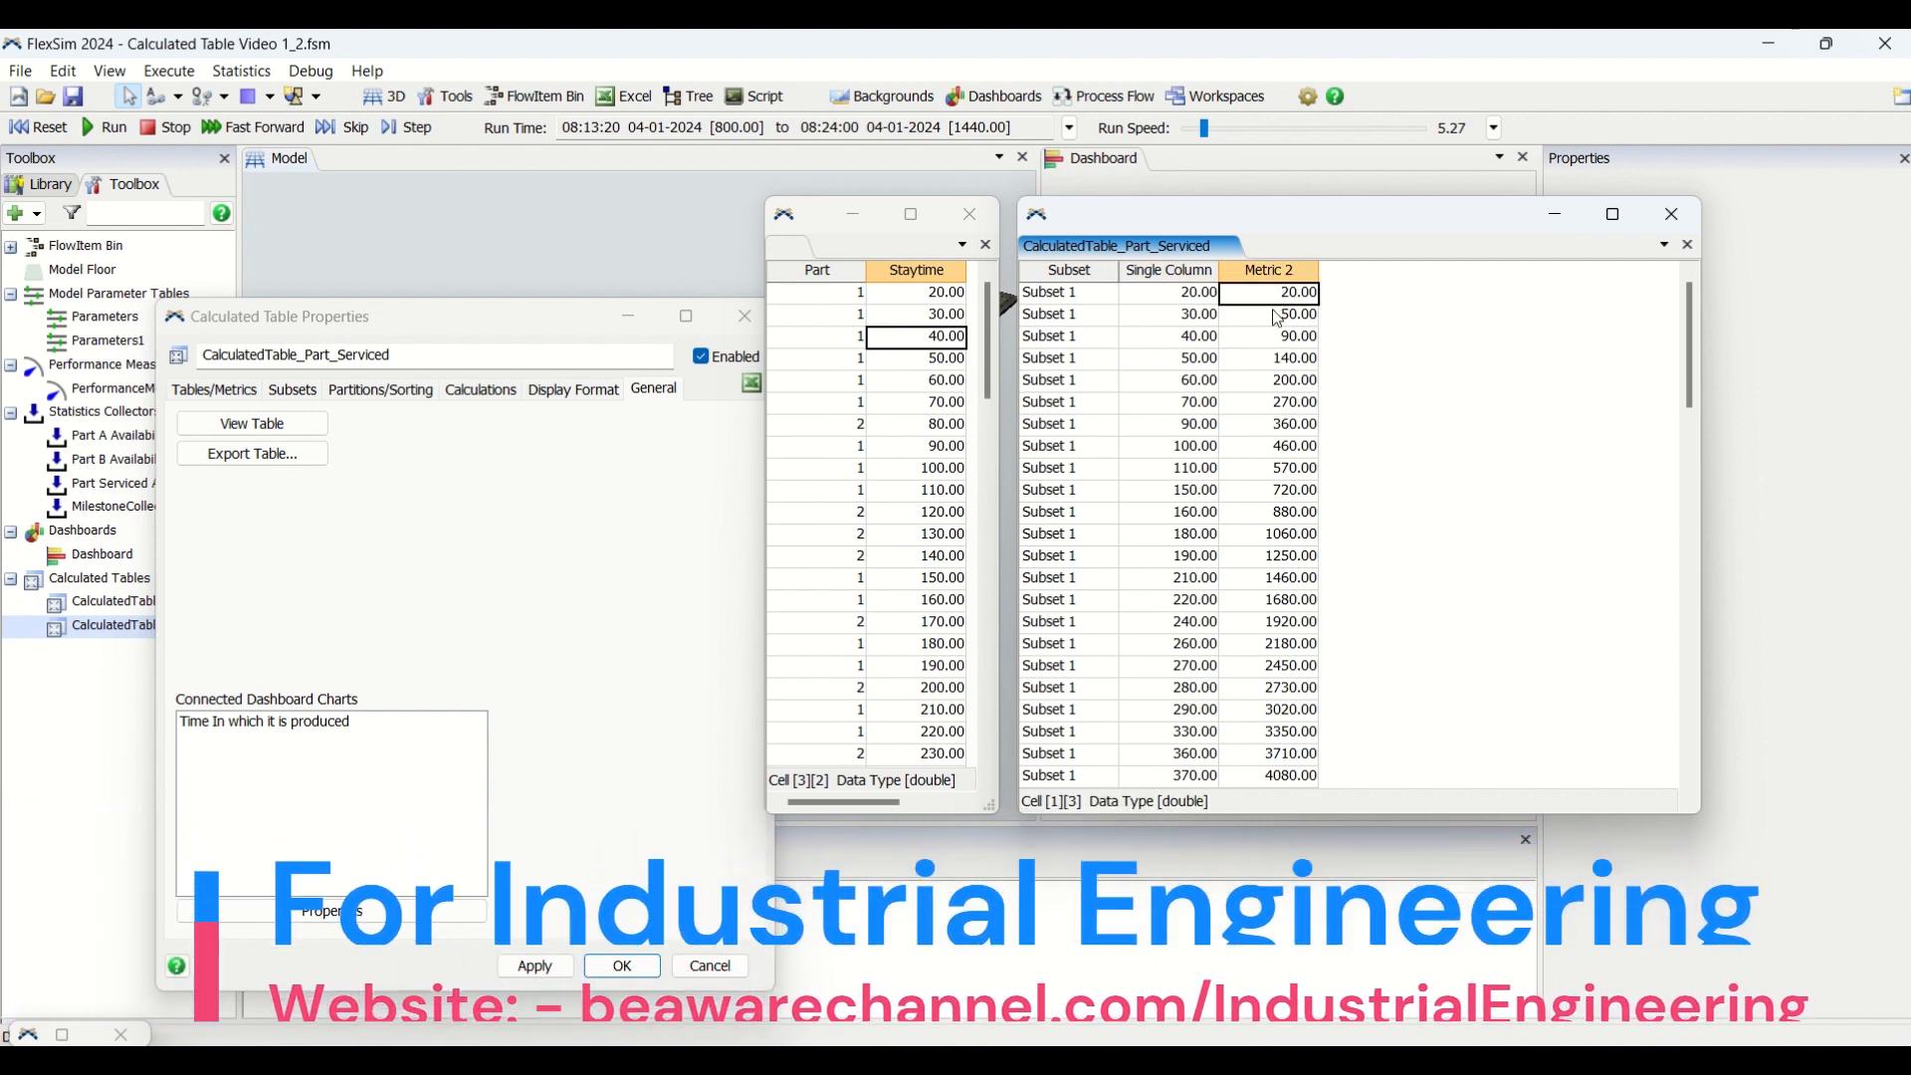
Review the whole Metric 2 column of the calculated table alongside the Subset 1 rows.
drag(1274, 293, 1269, 741)
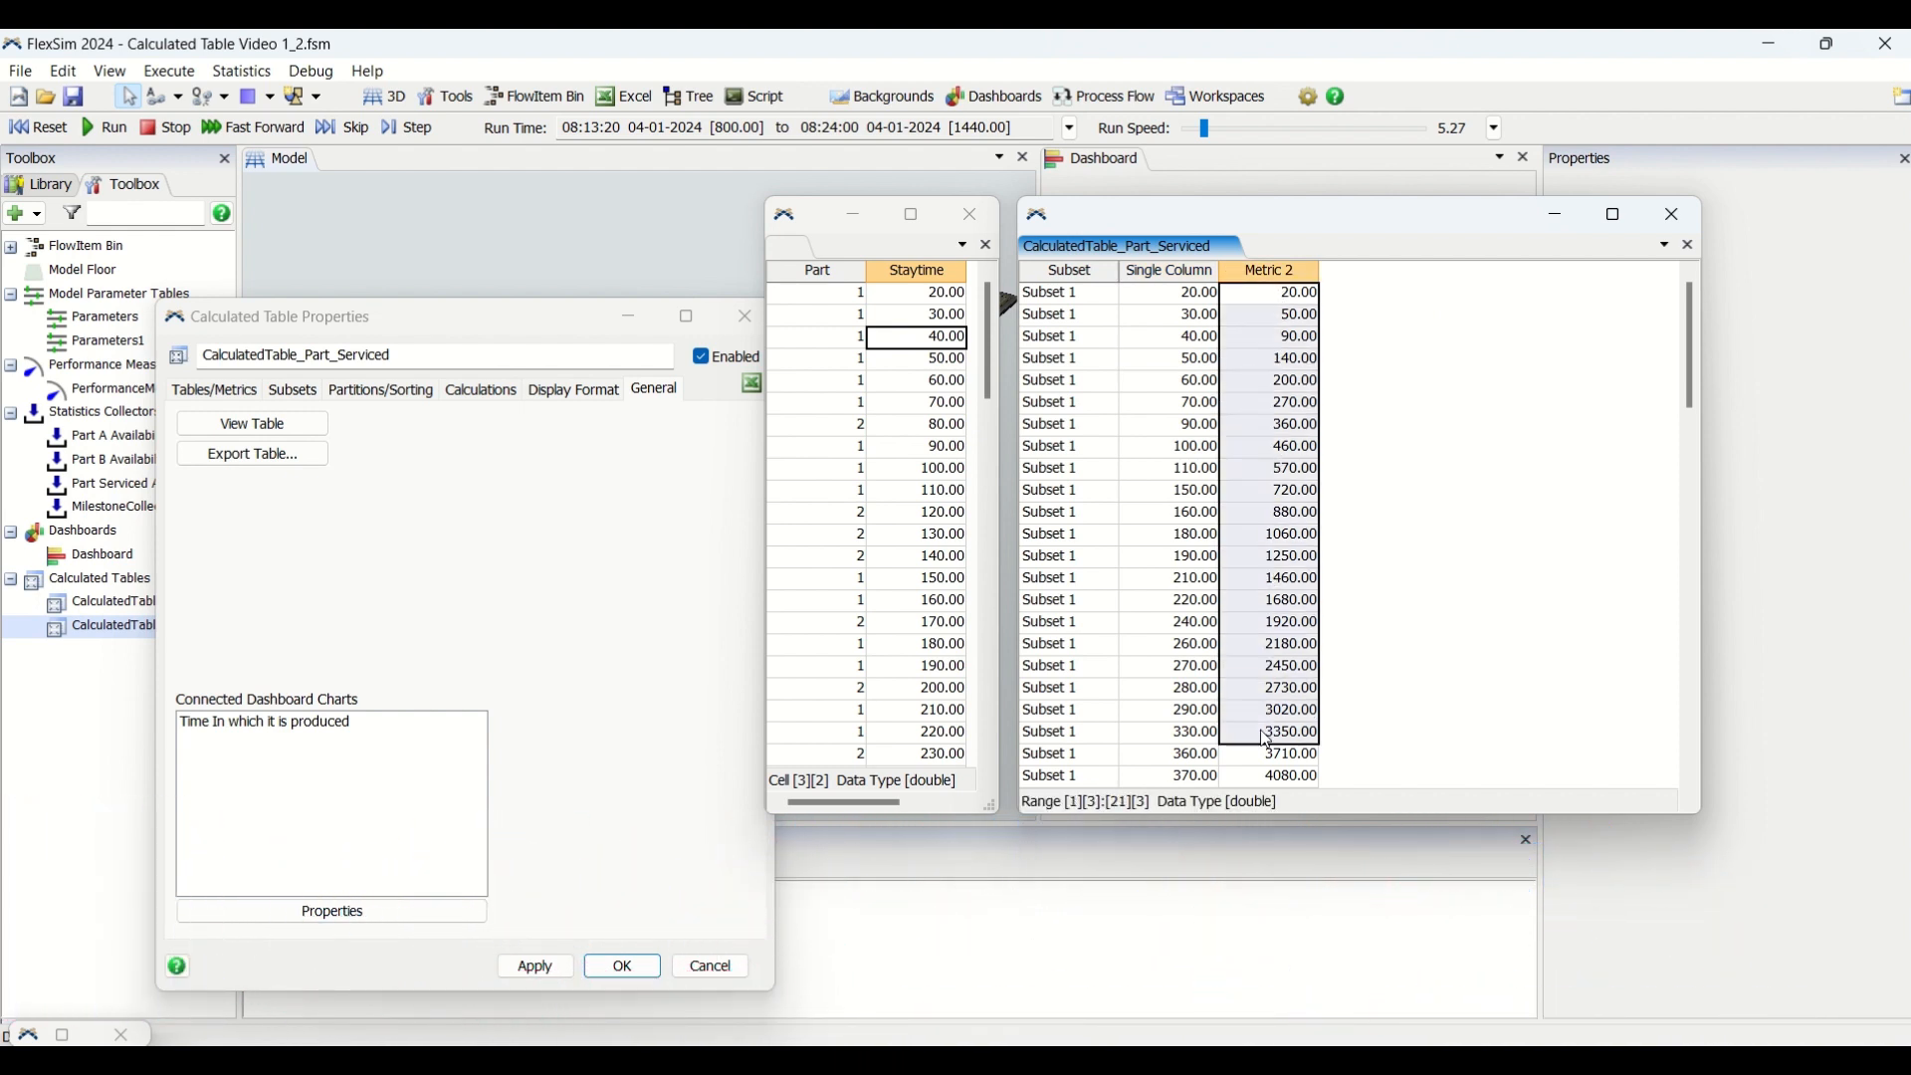
click(1278, 275)
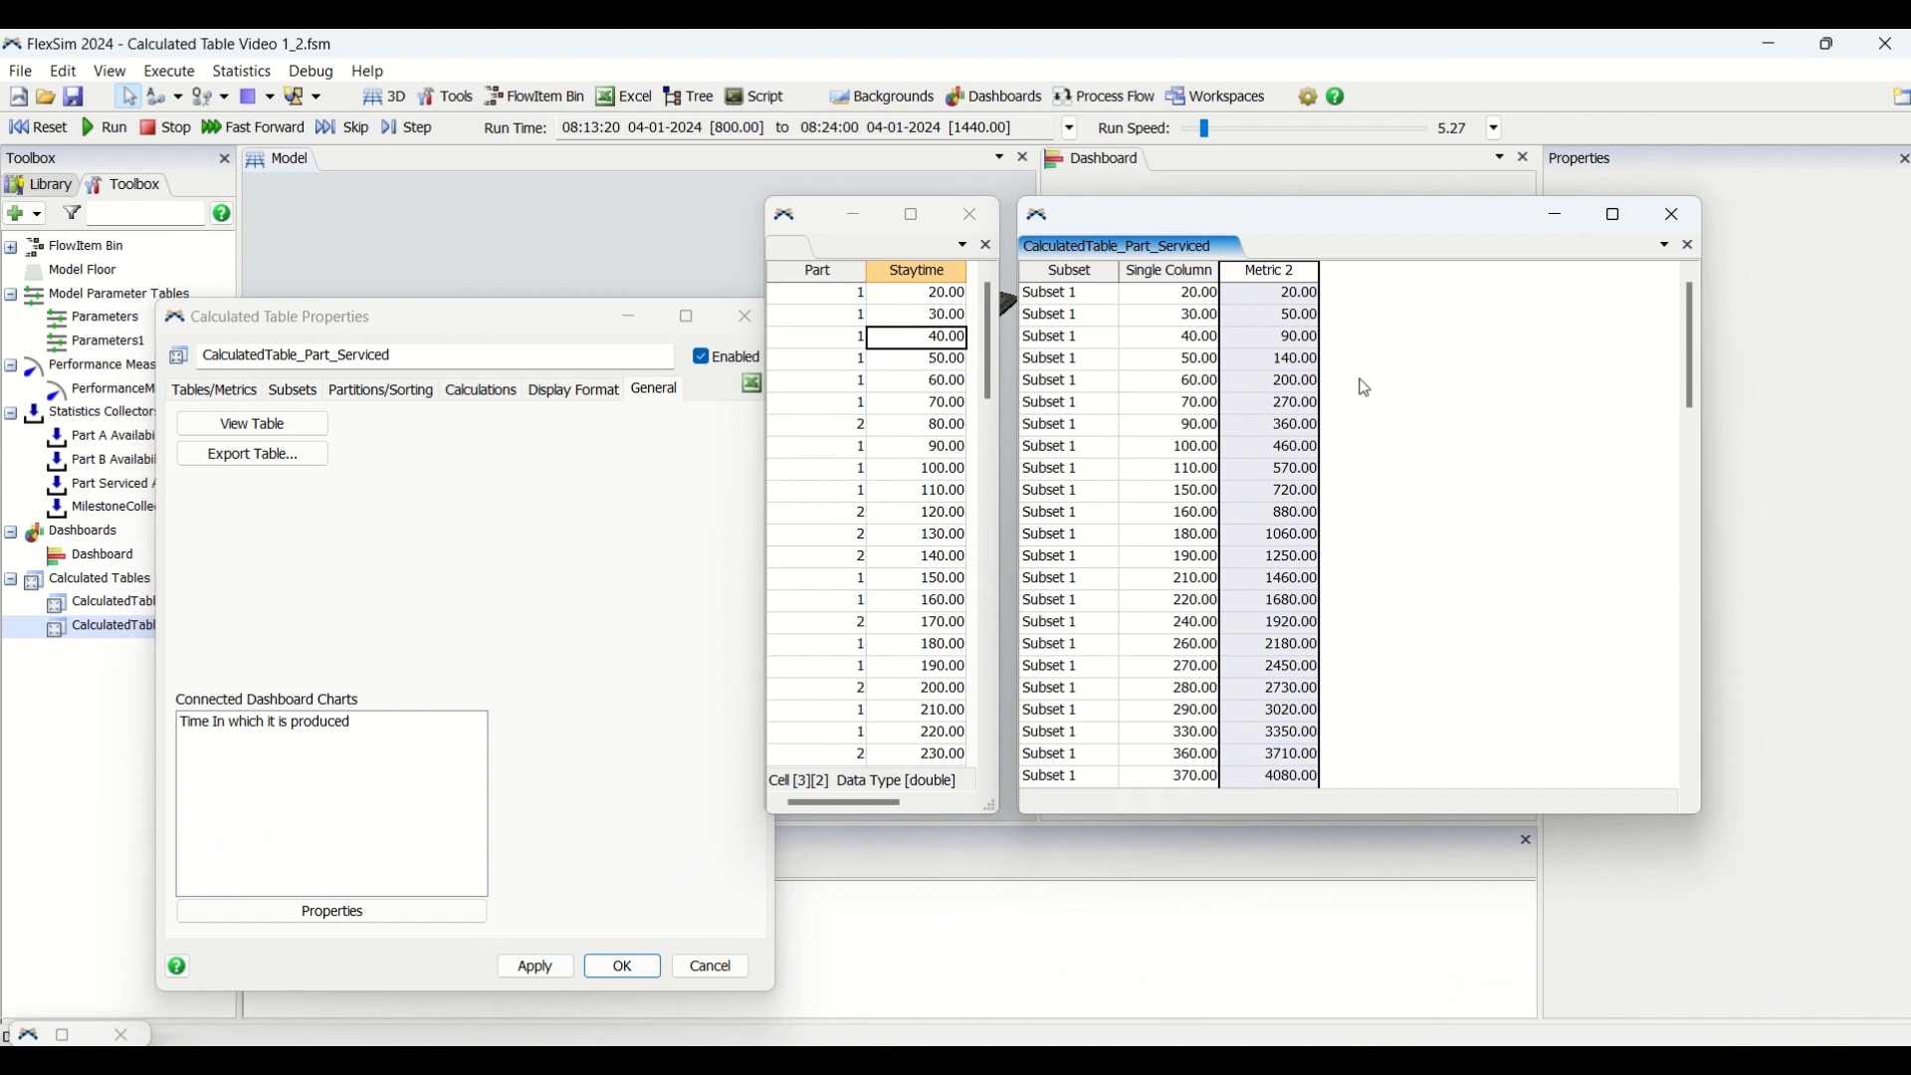
click(1449, 426)
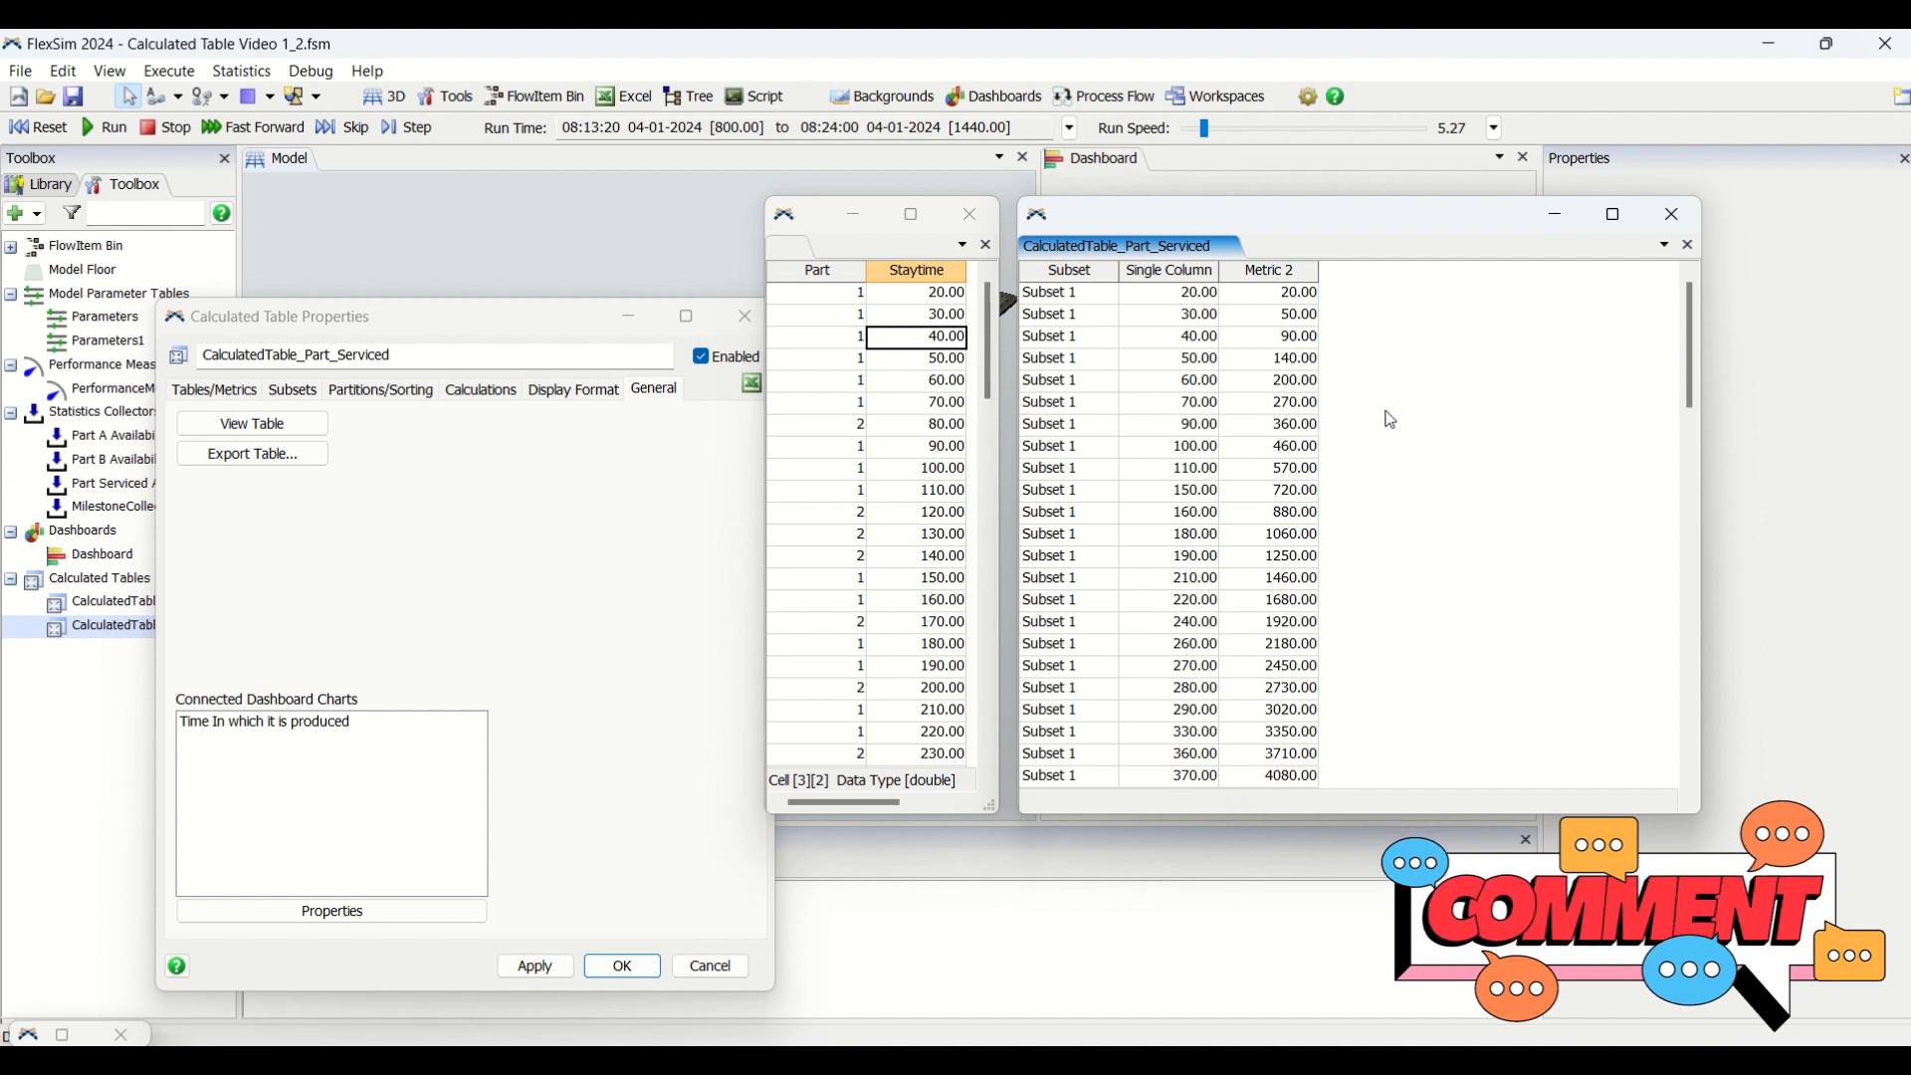
click(1271, 279)
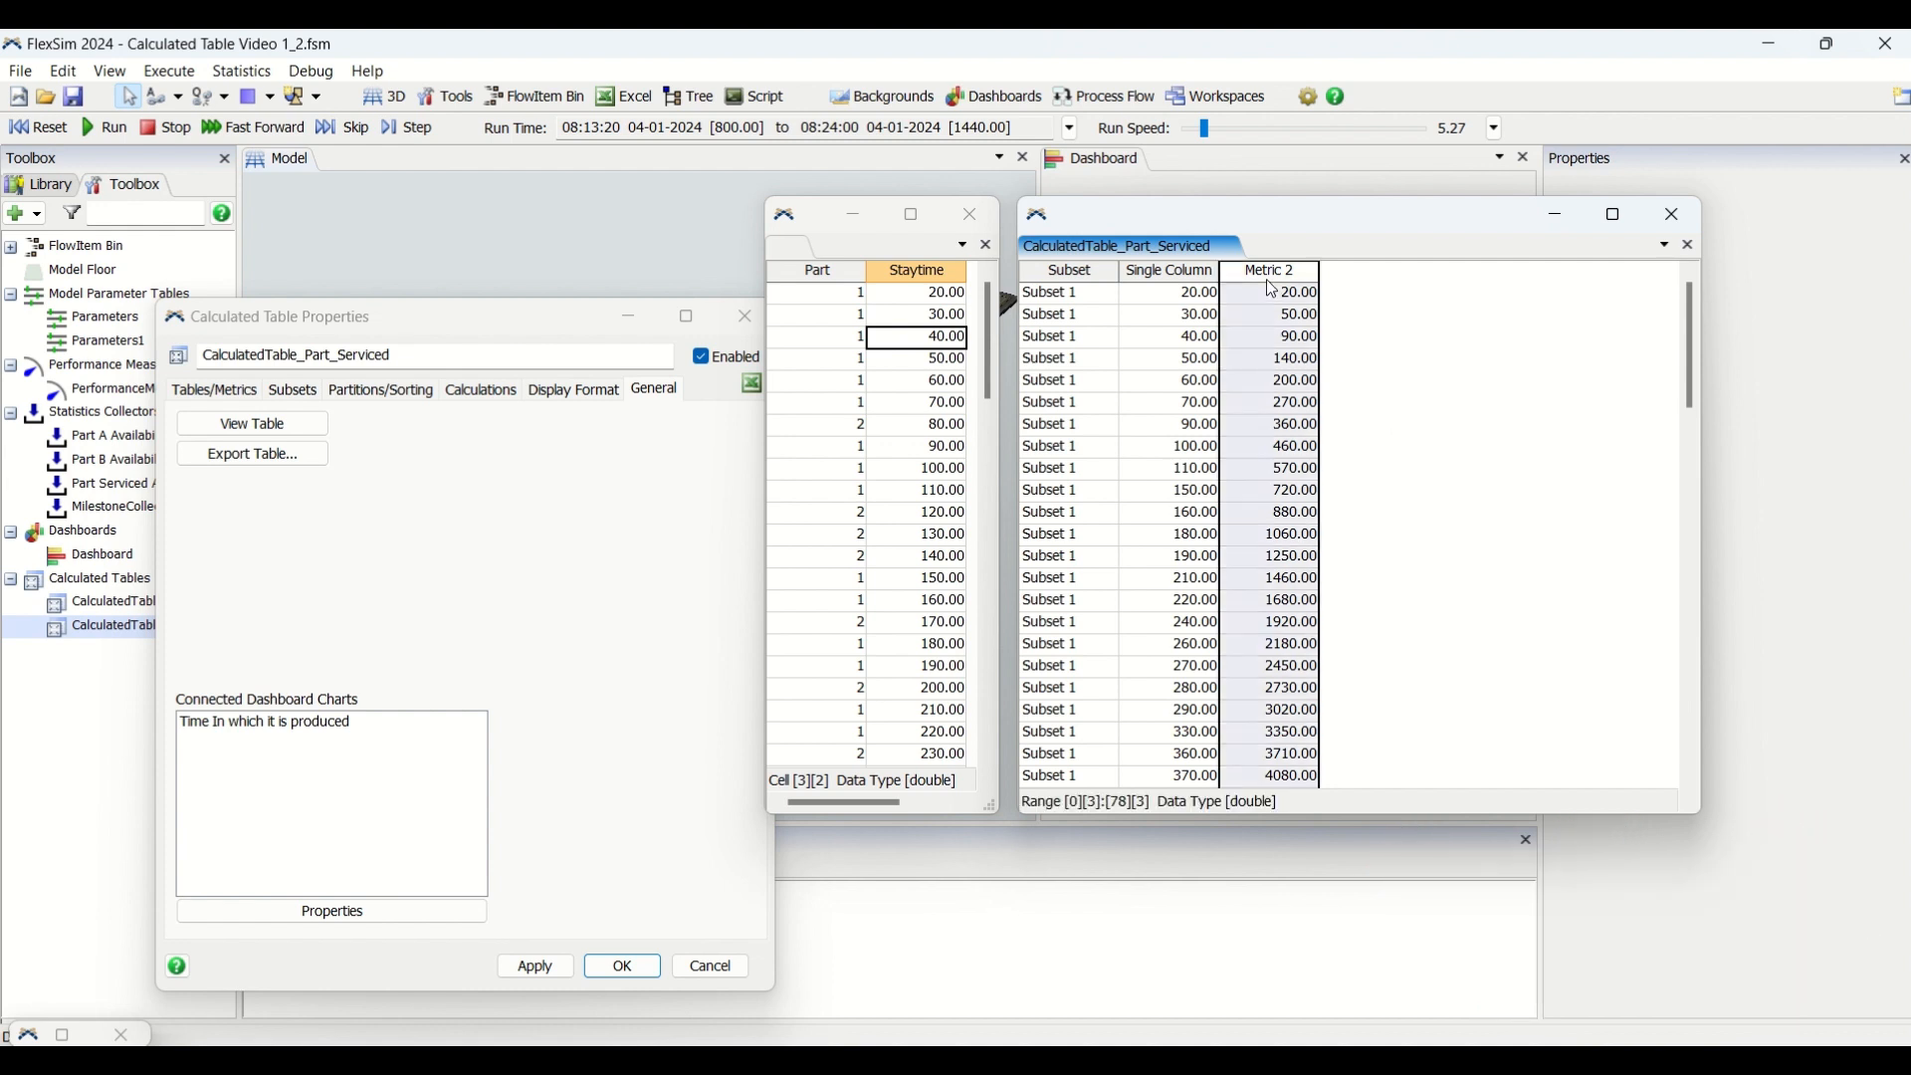
drag(1058, 294, 1052, 743)
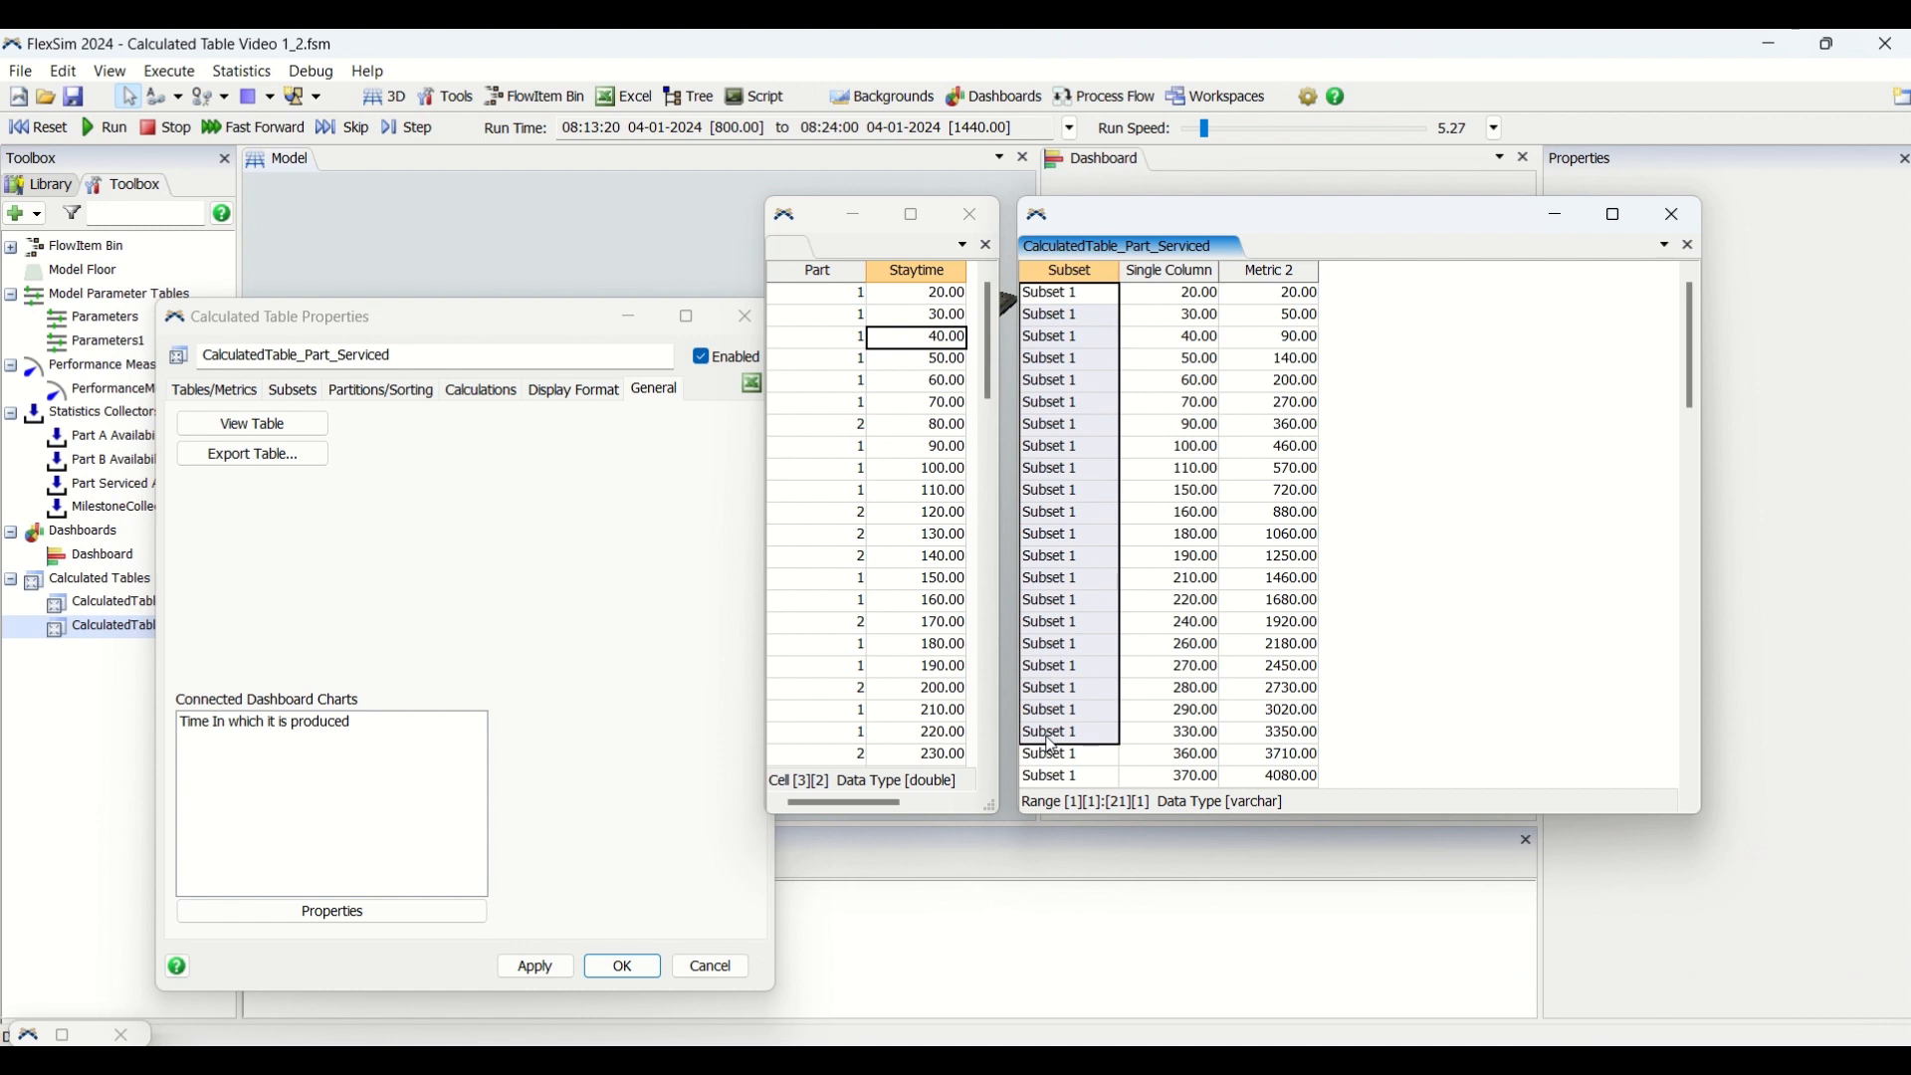
click(1518, 584)
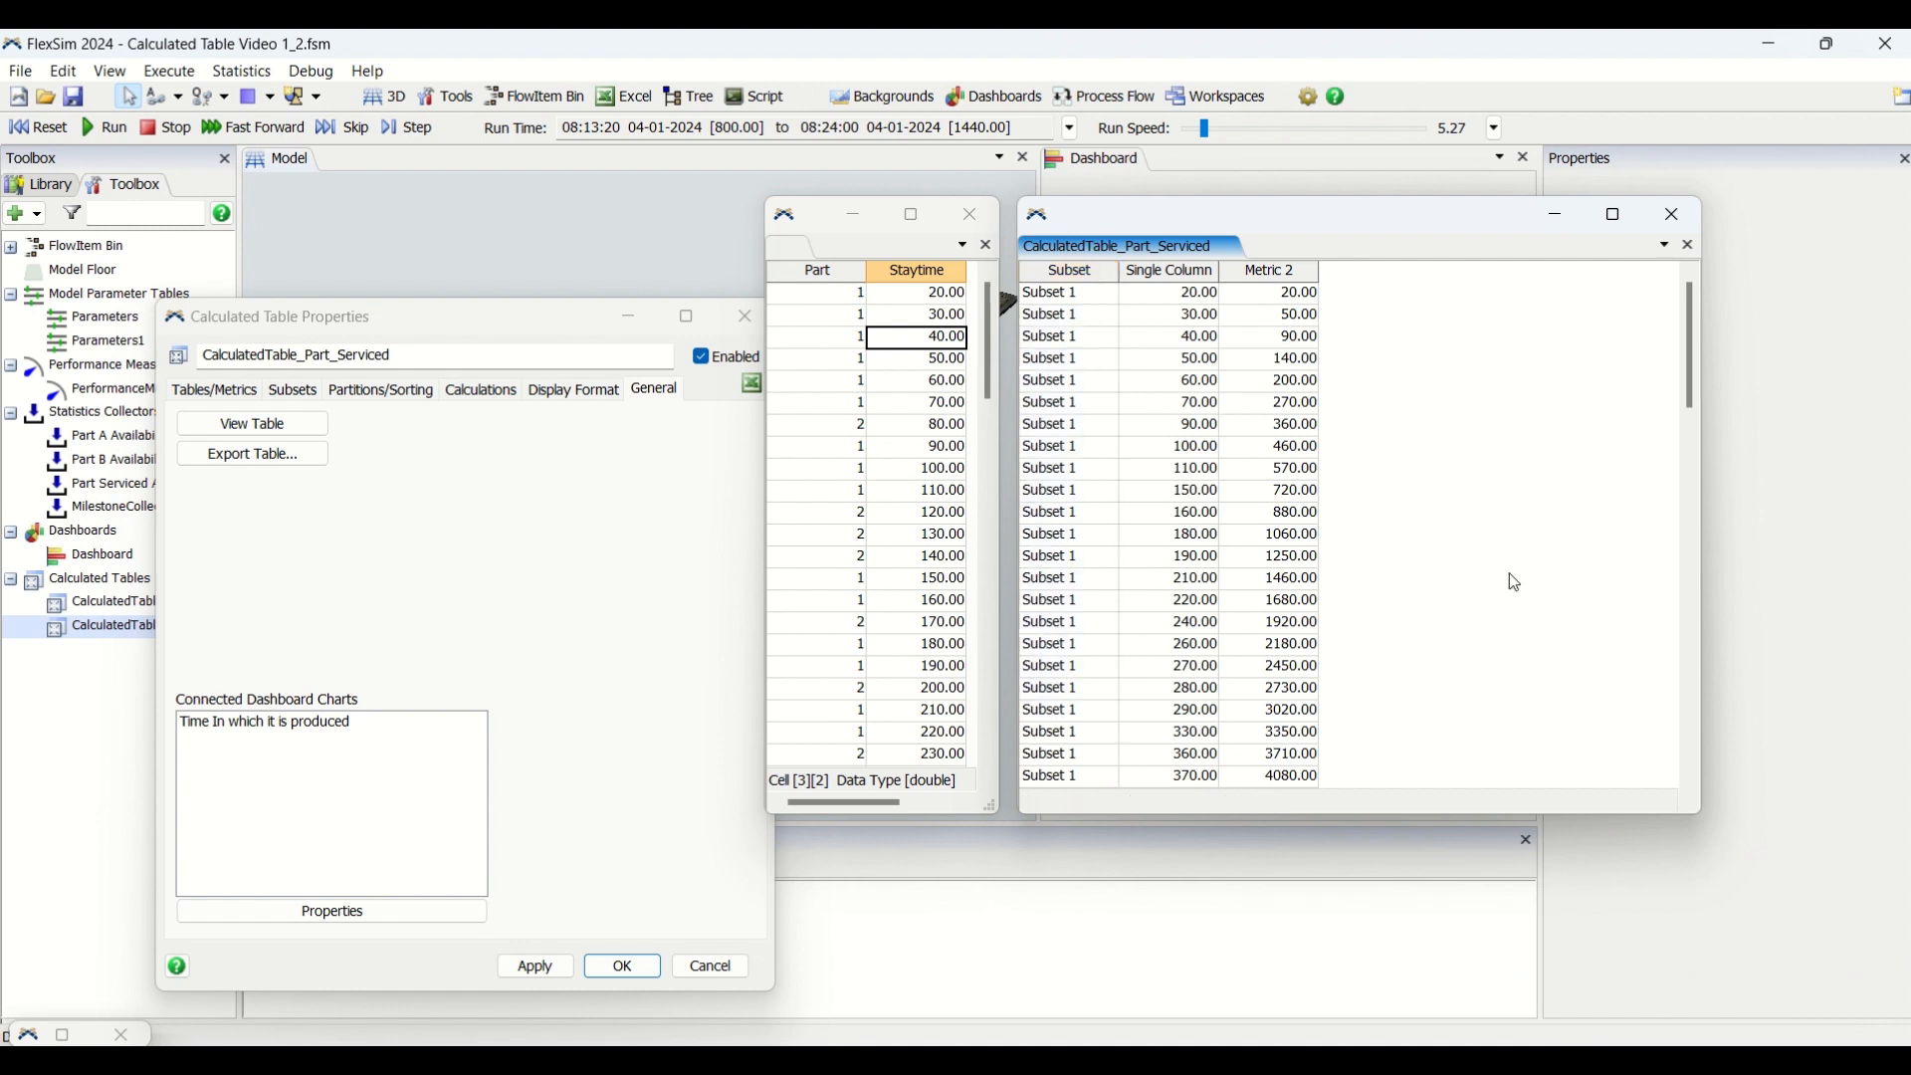
Move and shorten the calculated table window to uncover the dashboard, and inspect the Subset bars of "Time In which it is produced".
drag(1310, 237, 487, 117)
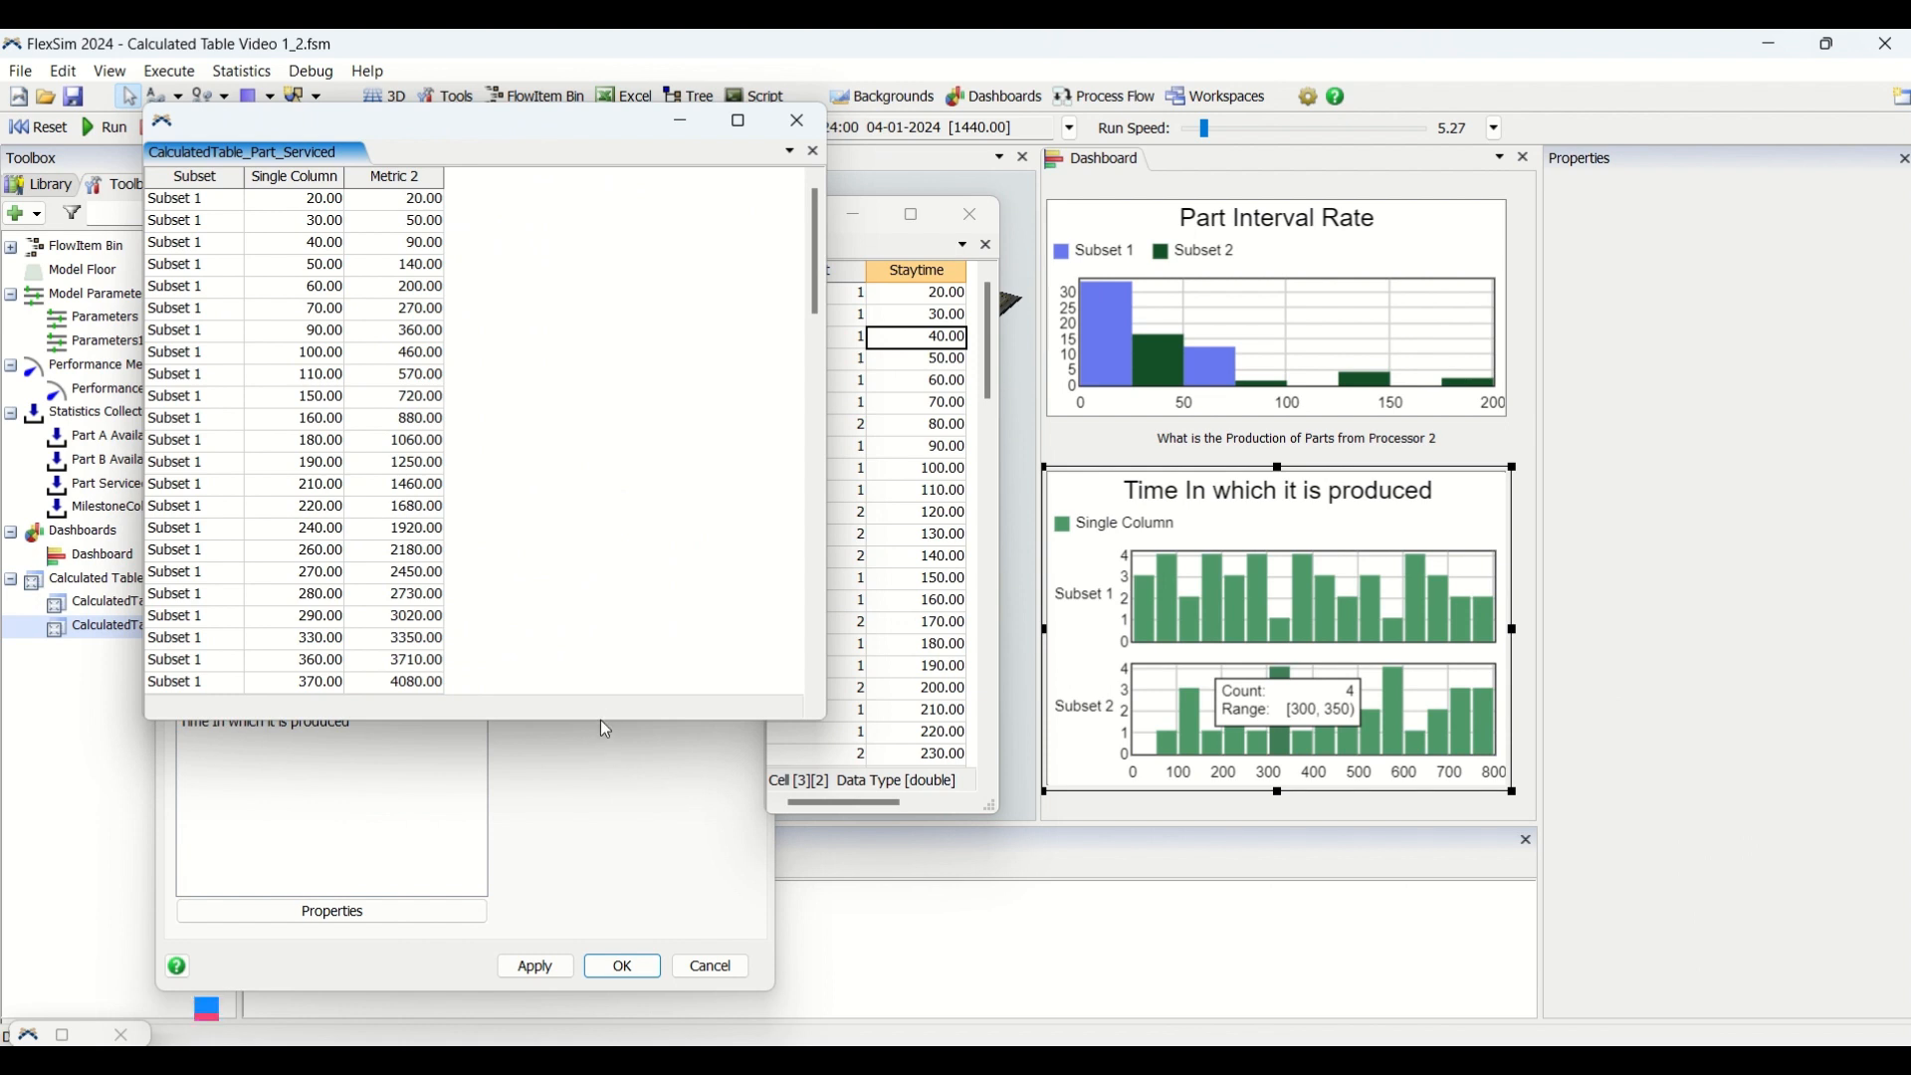
drag(601, 722, 625, 428)
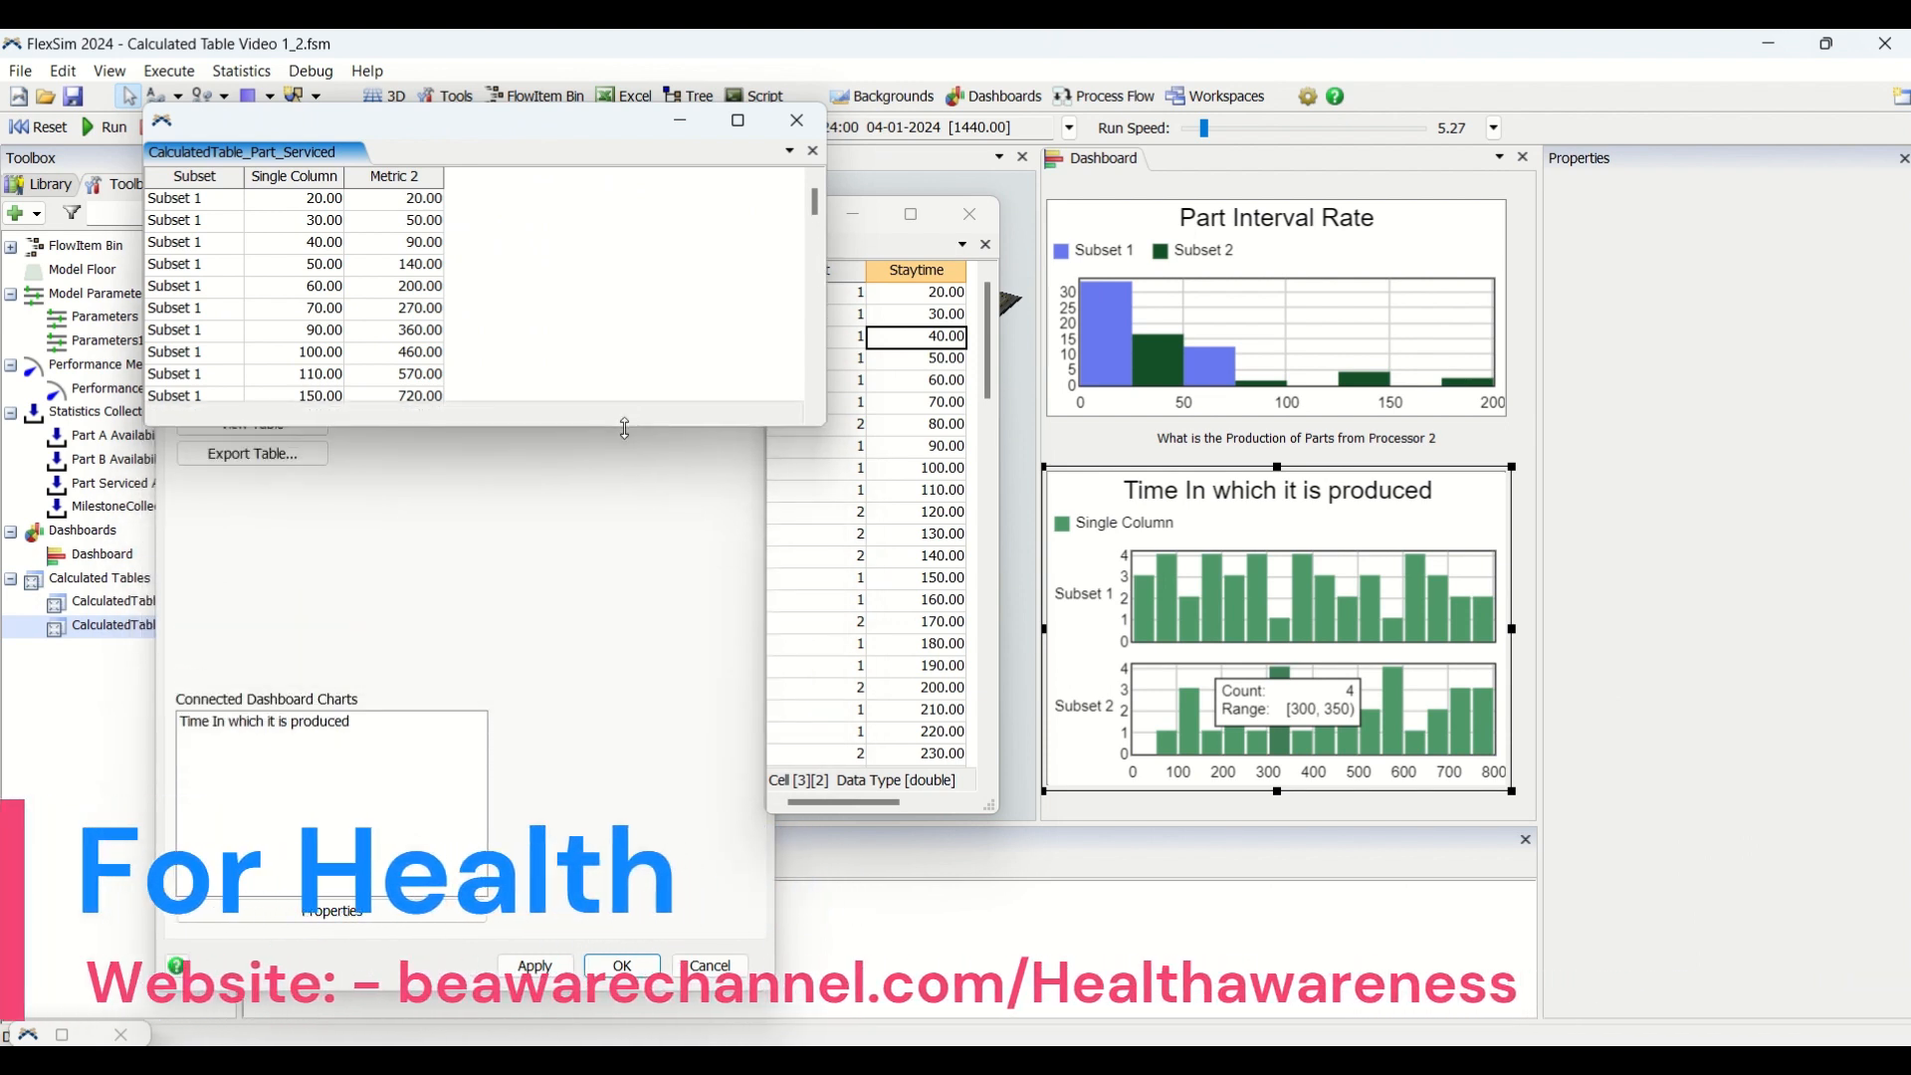
click(1087, 461)
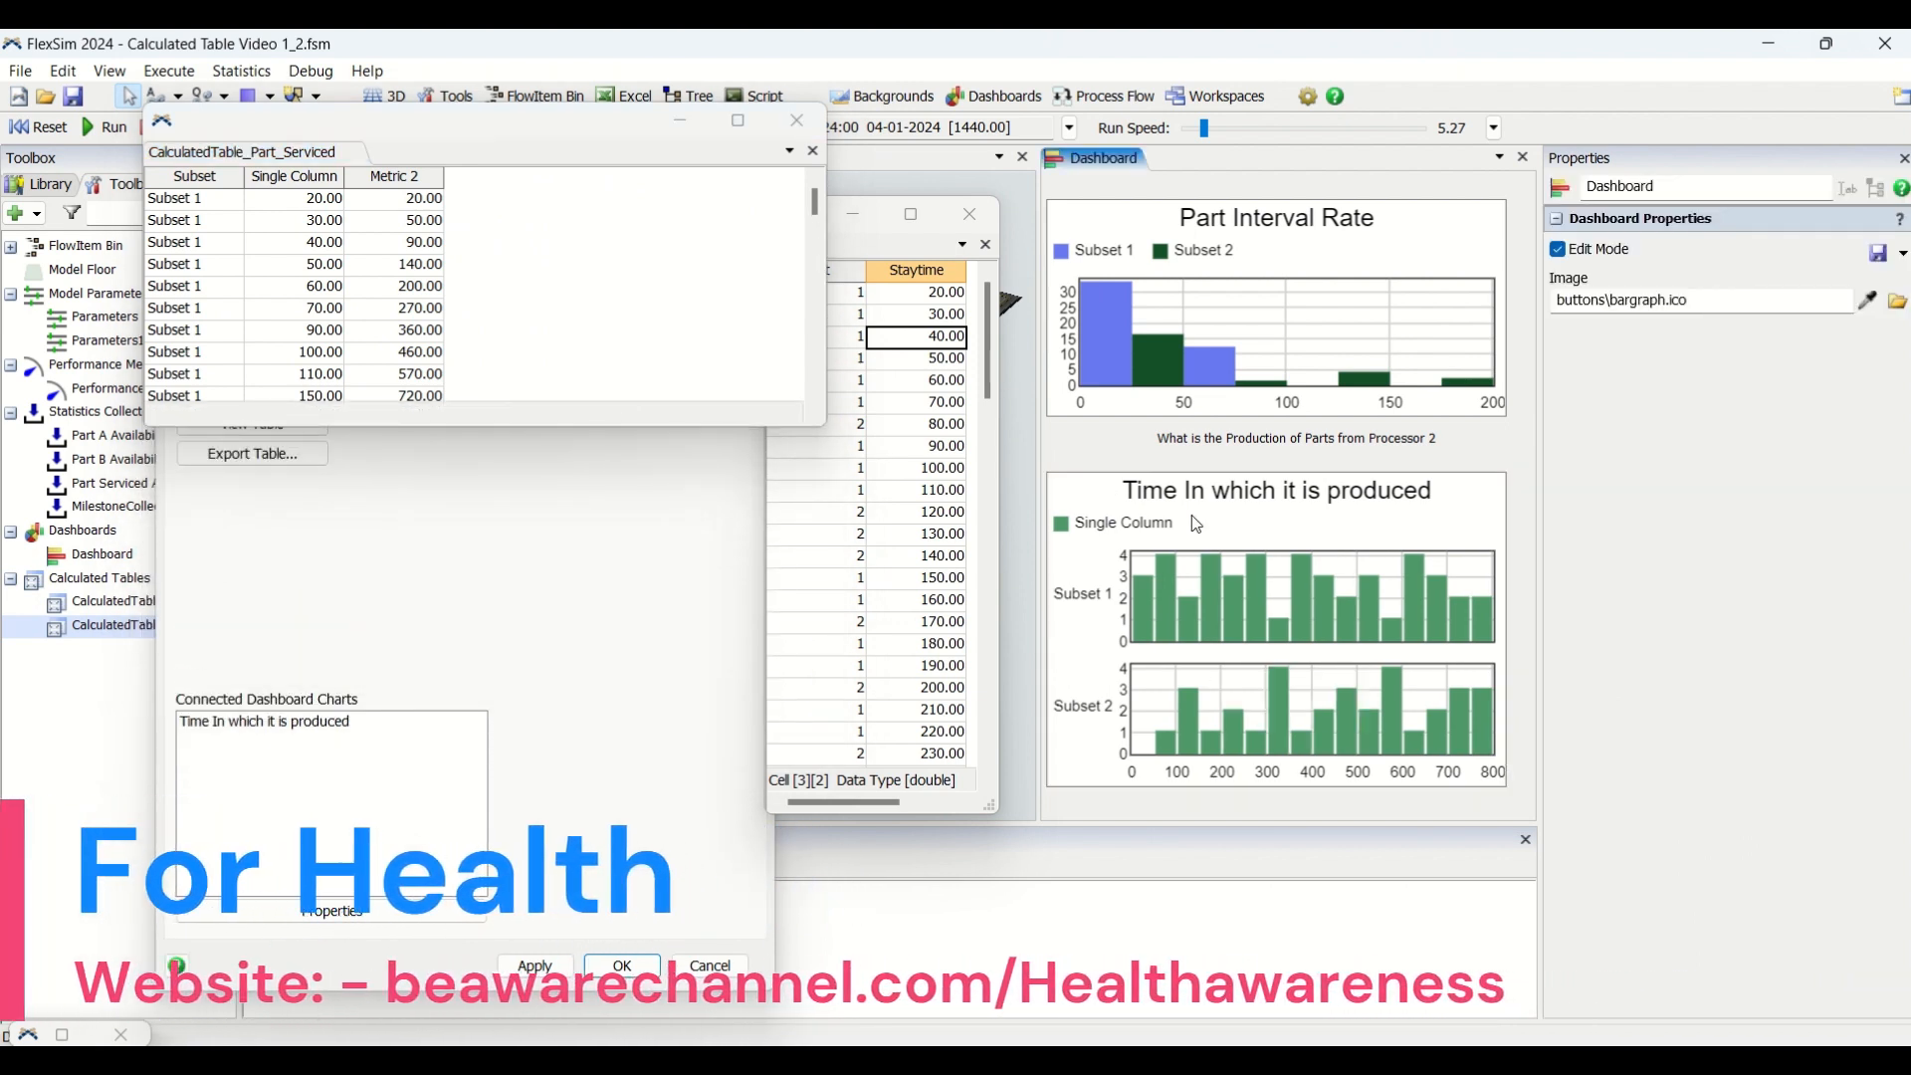
mouse_move(1167, 642)
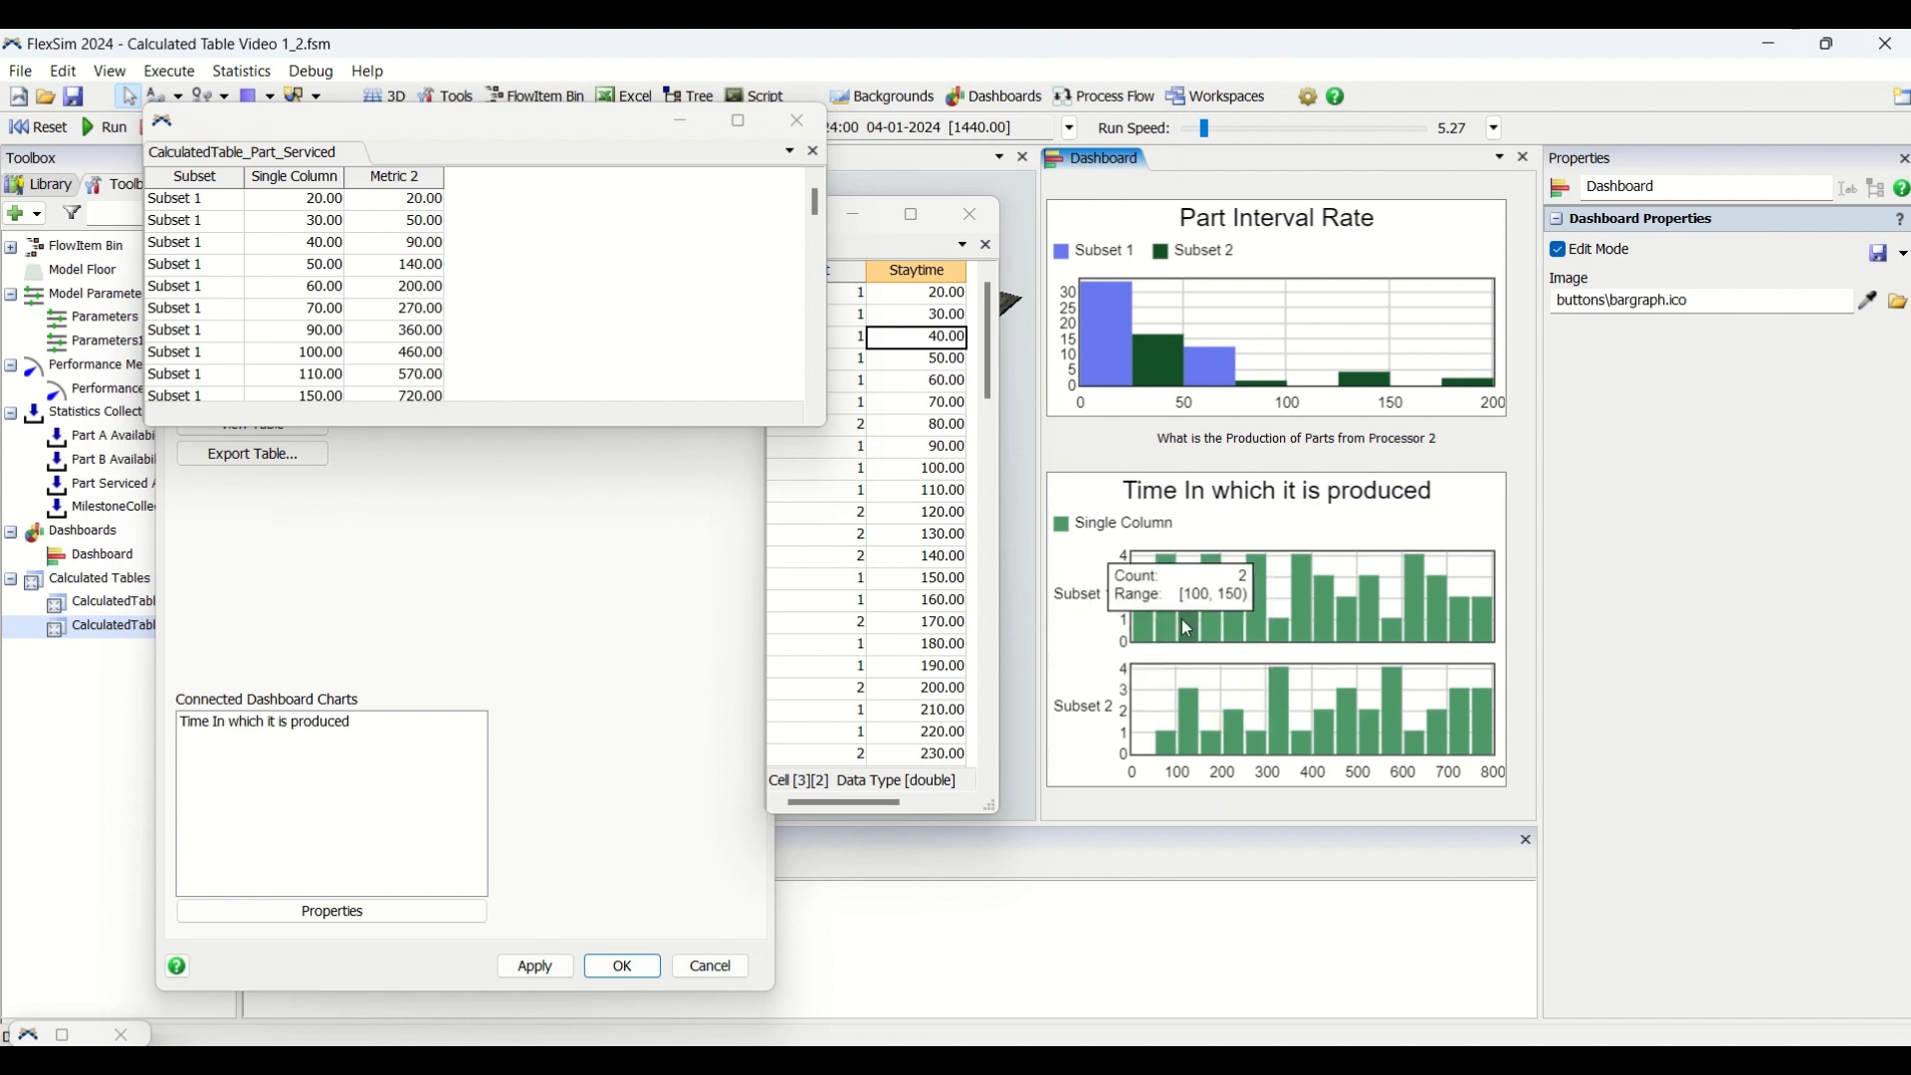
mouse_move(1193, 725)
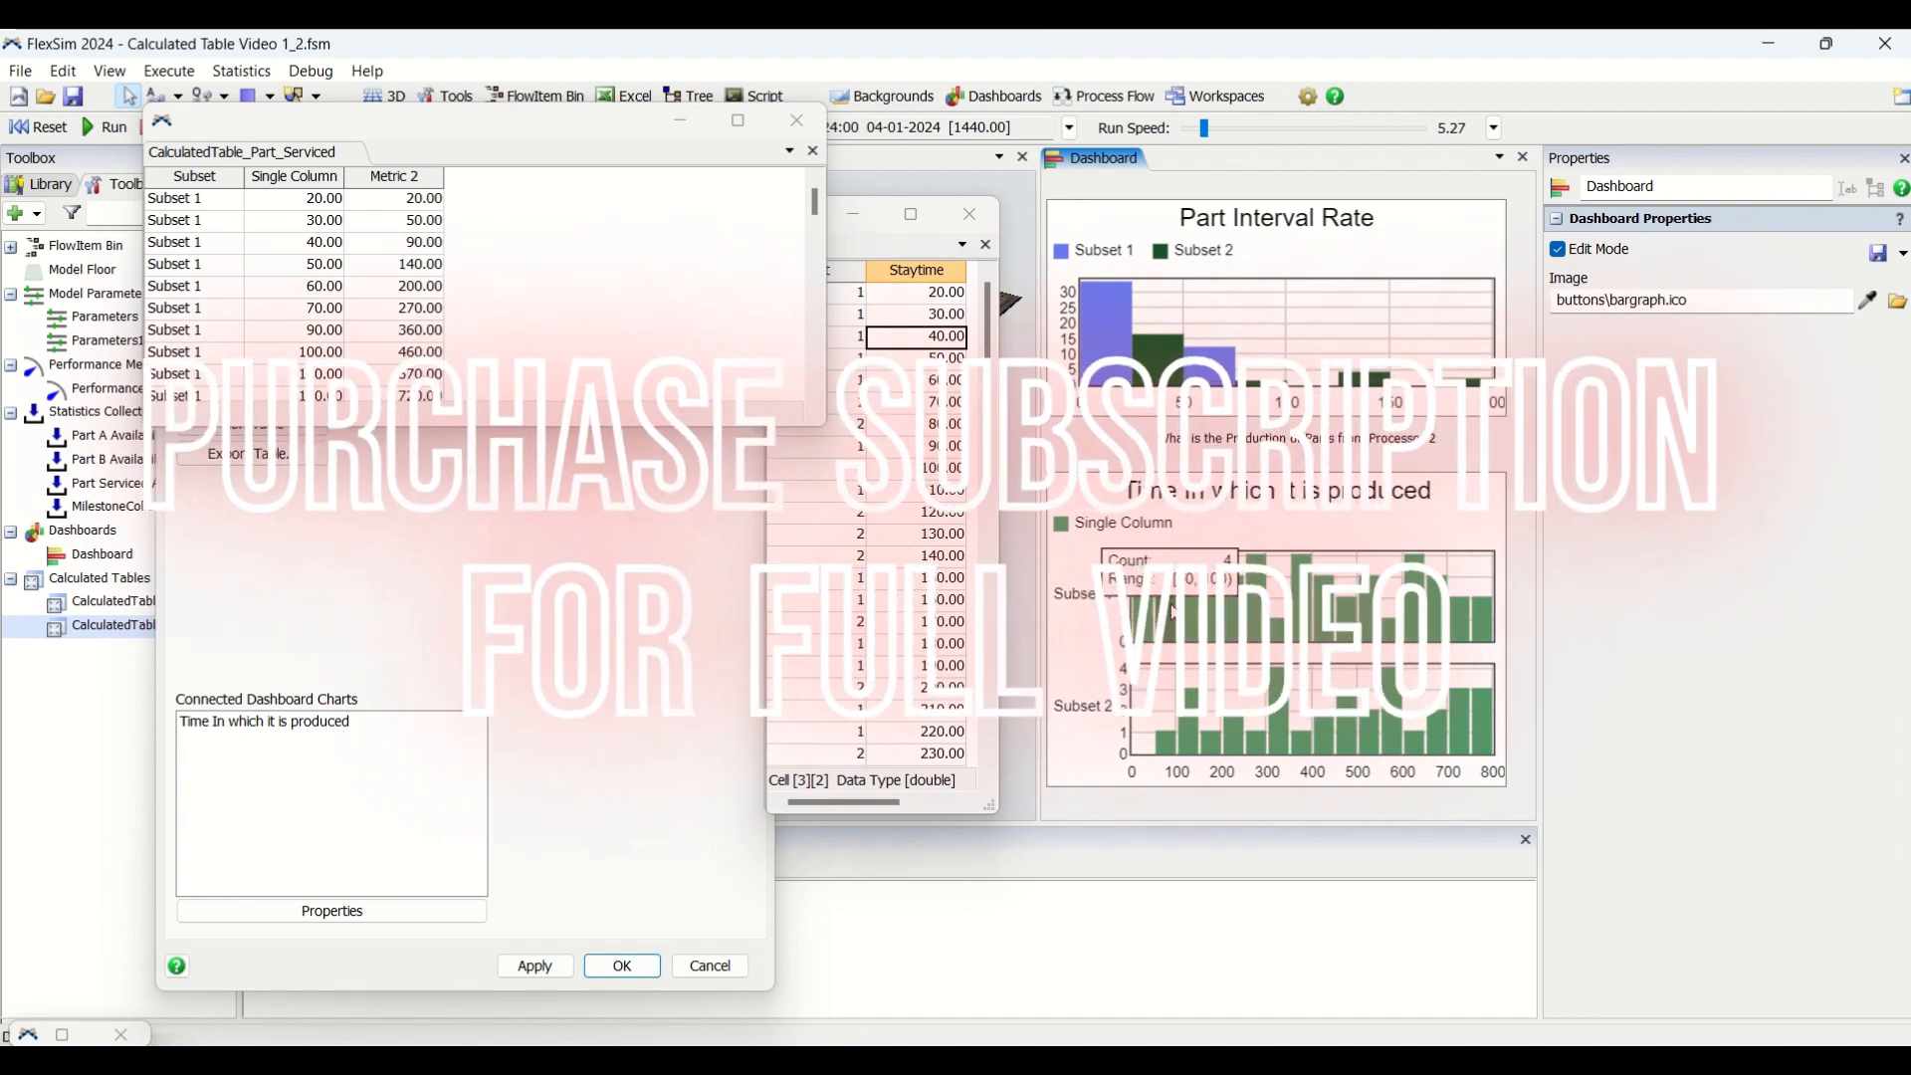
Reposition the CalculatedTable_Part_Serviced window over the collector table and reduce its width.
drag(493, 169, 691, 388)
drag(610, 326, 904, 327)
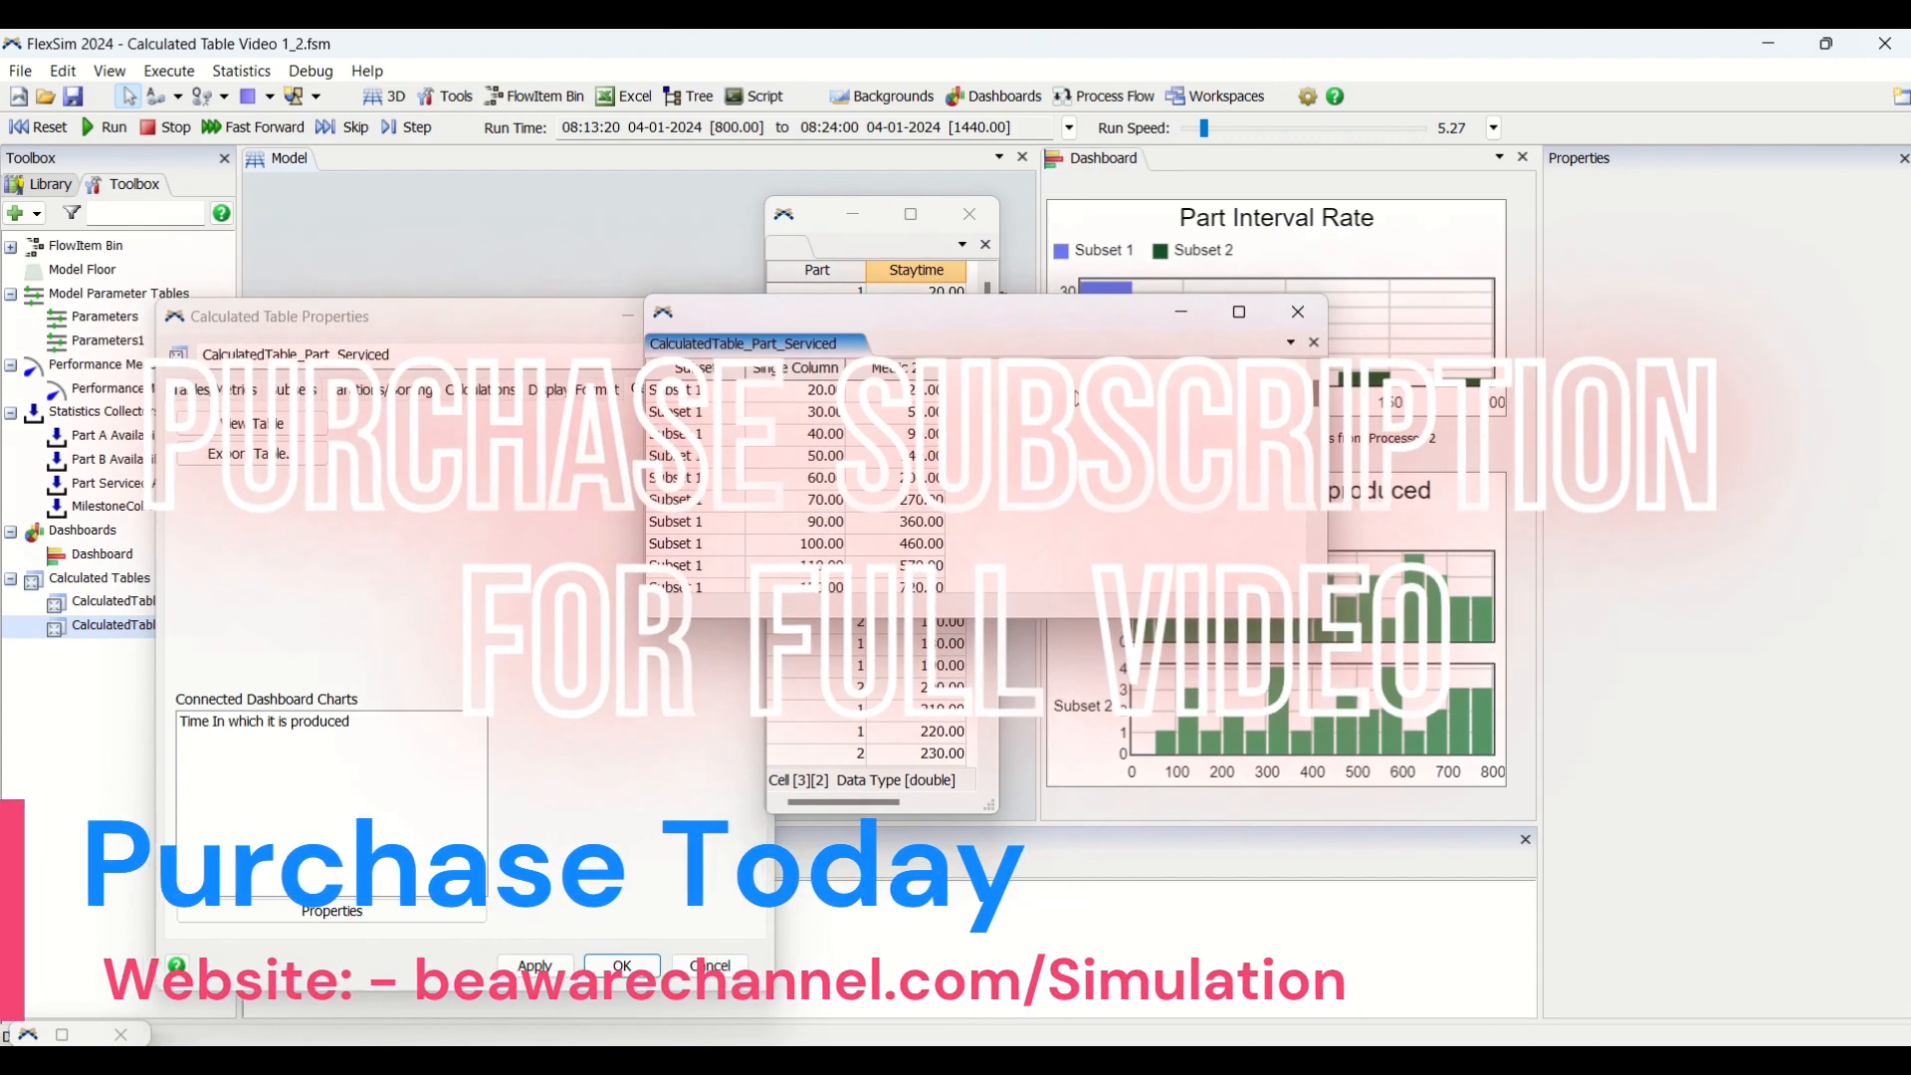
drag(1327, 477, 1015, 479)
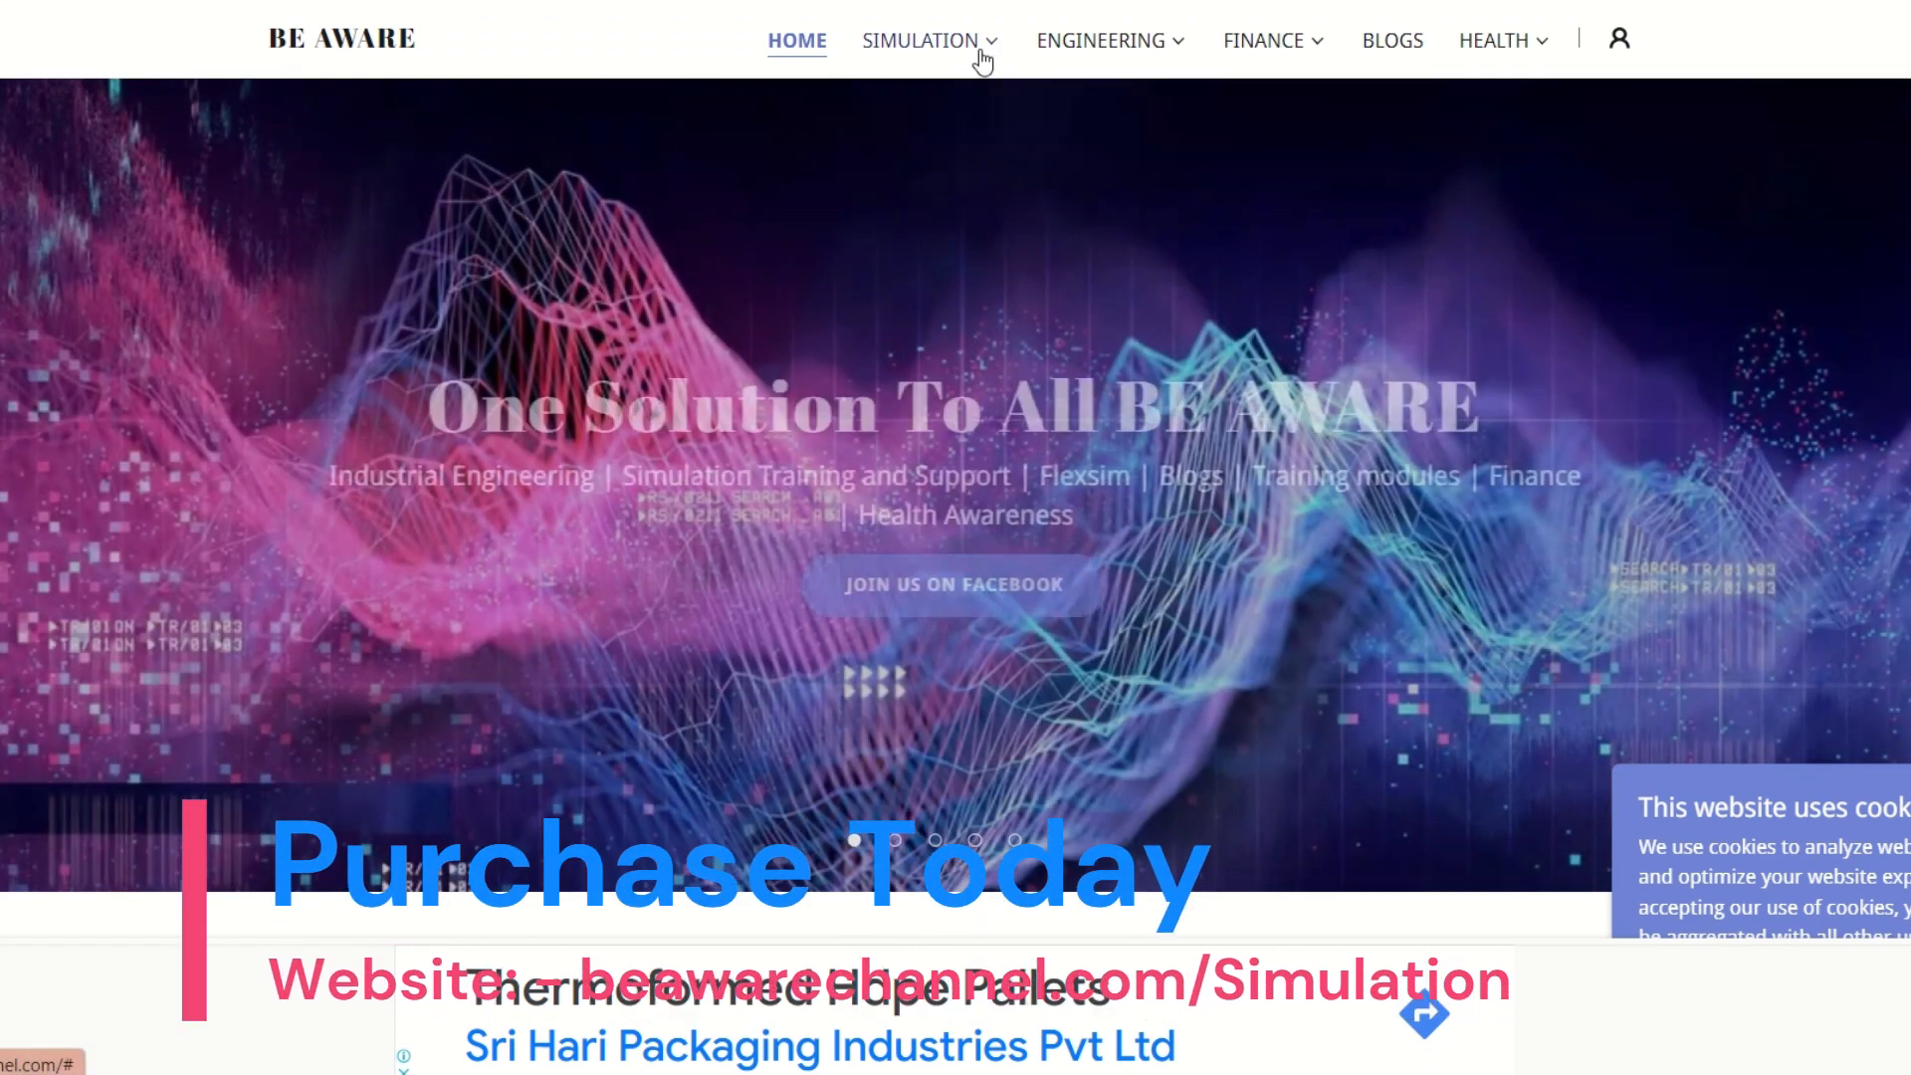
Switch to the BE AWARE website, open its Simulation page, and review the Factory Simulation content.
mouse_move(981, 50)
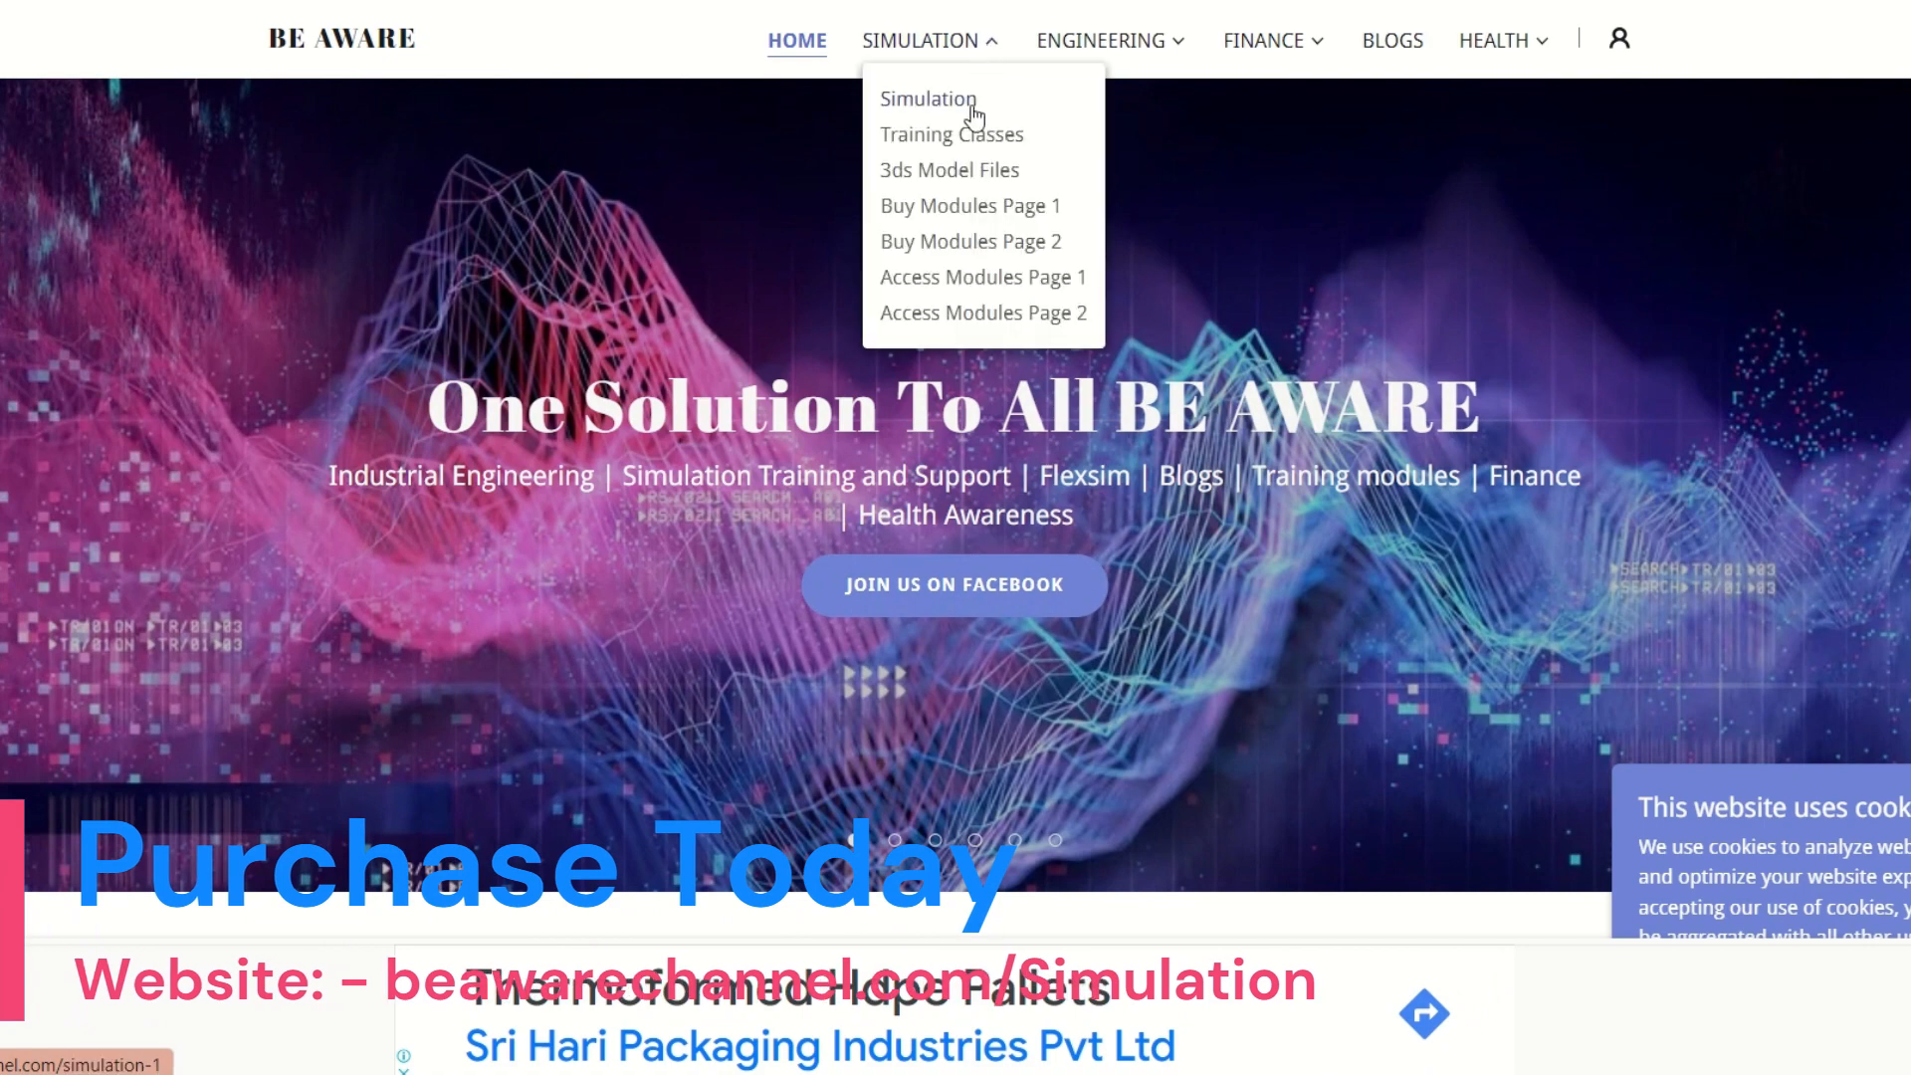
click(954, 100)
scroll(984, 351, down, 15)
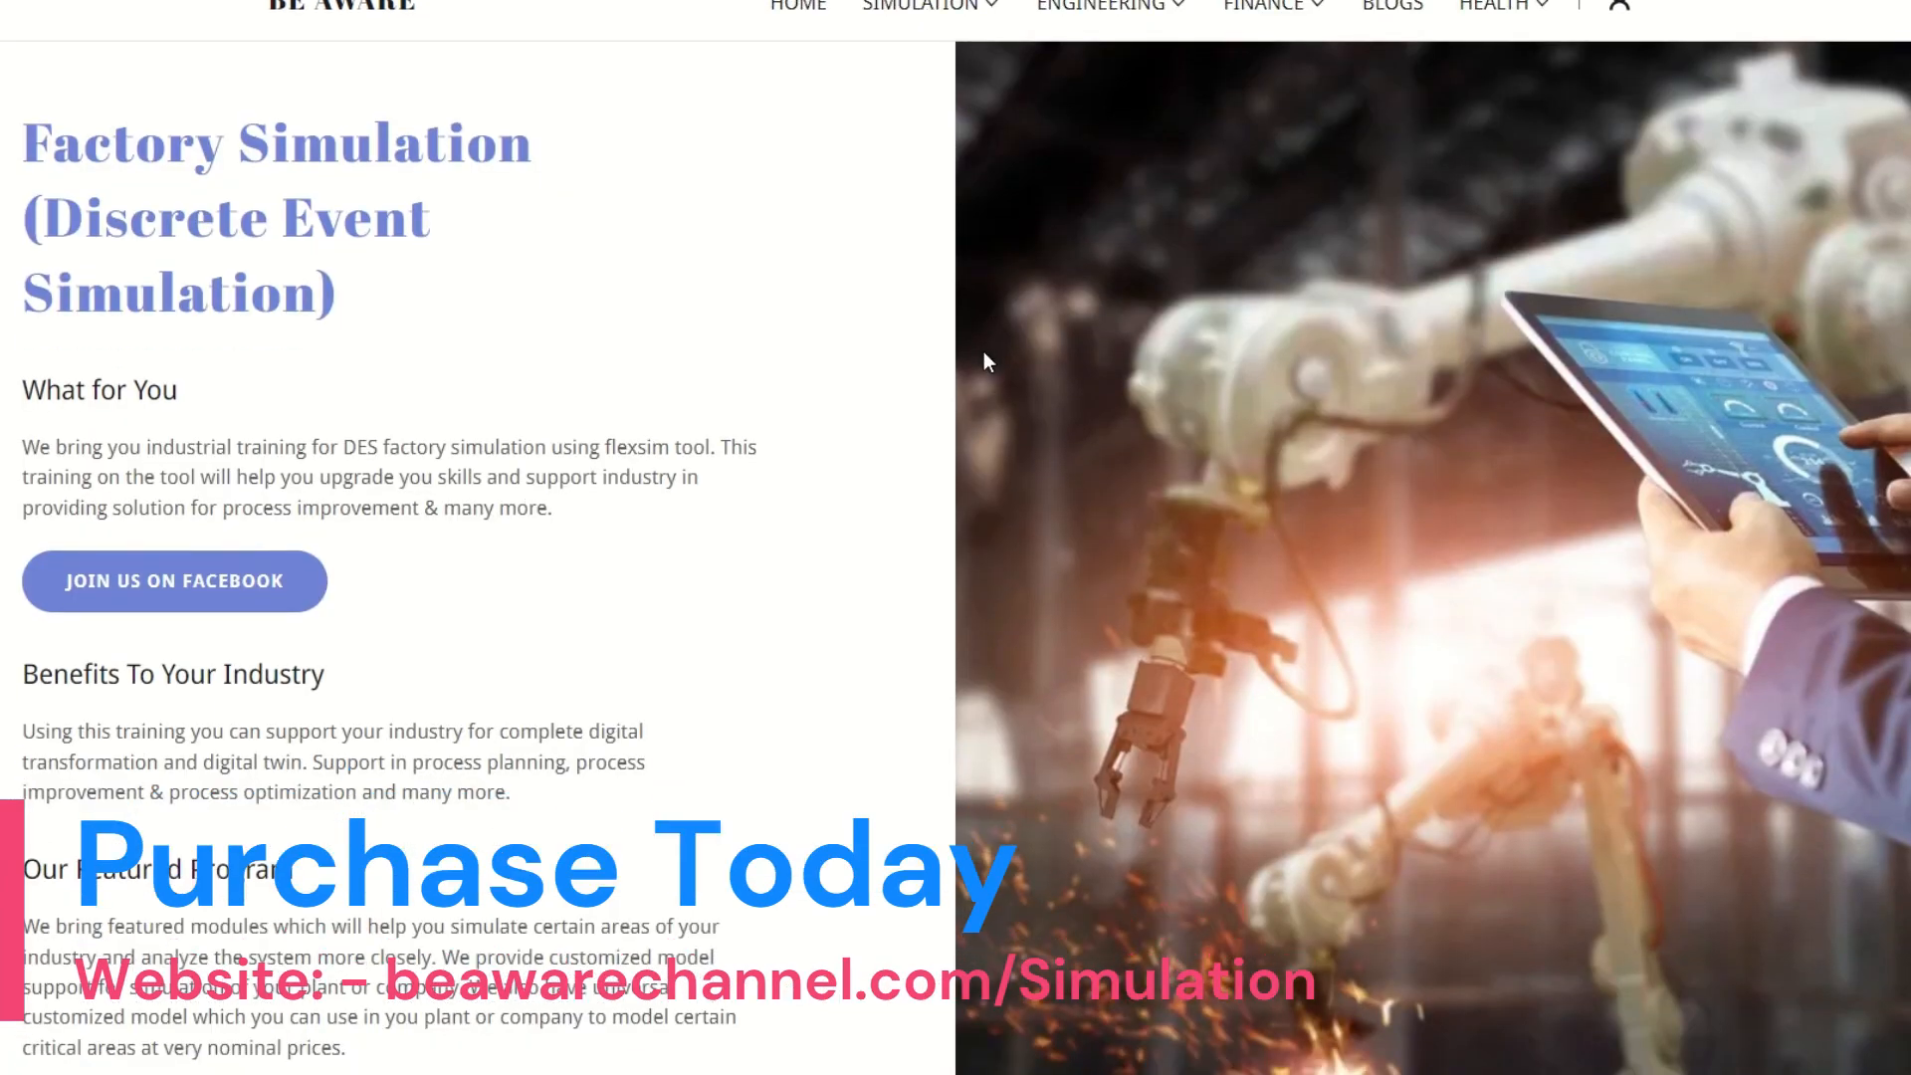
Expand the full benefits and activation details of the monthly, 3-month and yearly premium subscription plans.
scroll(985, 357, down, 10)
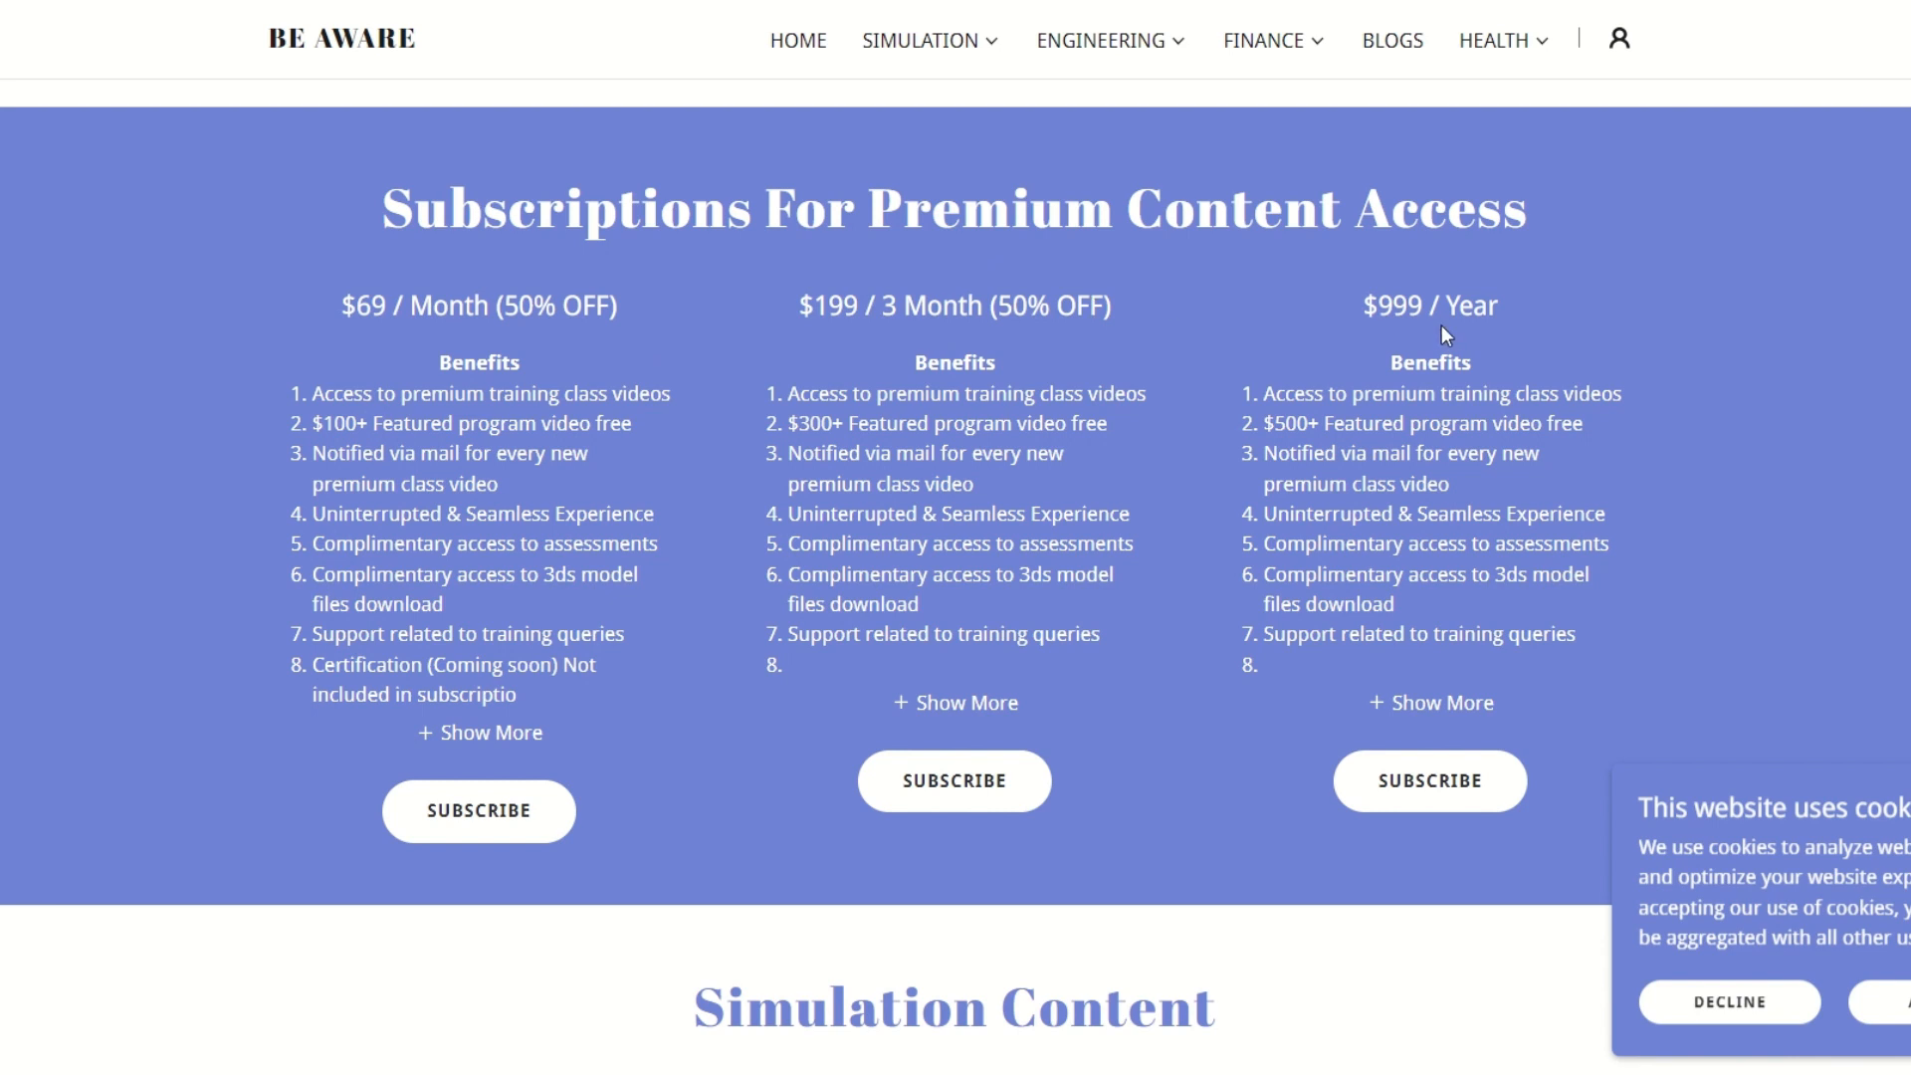
click(498, 734)
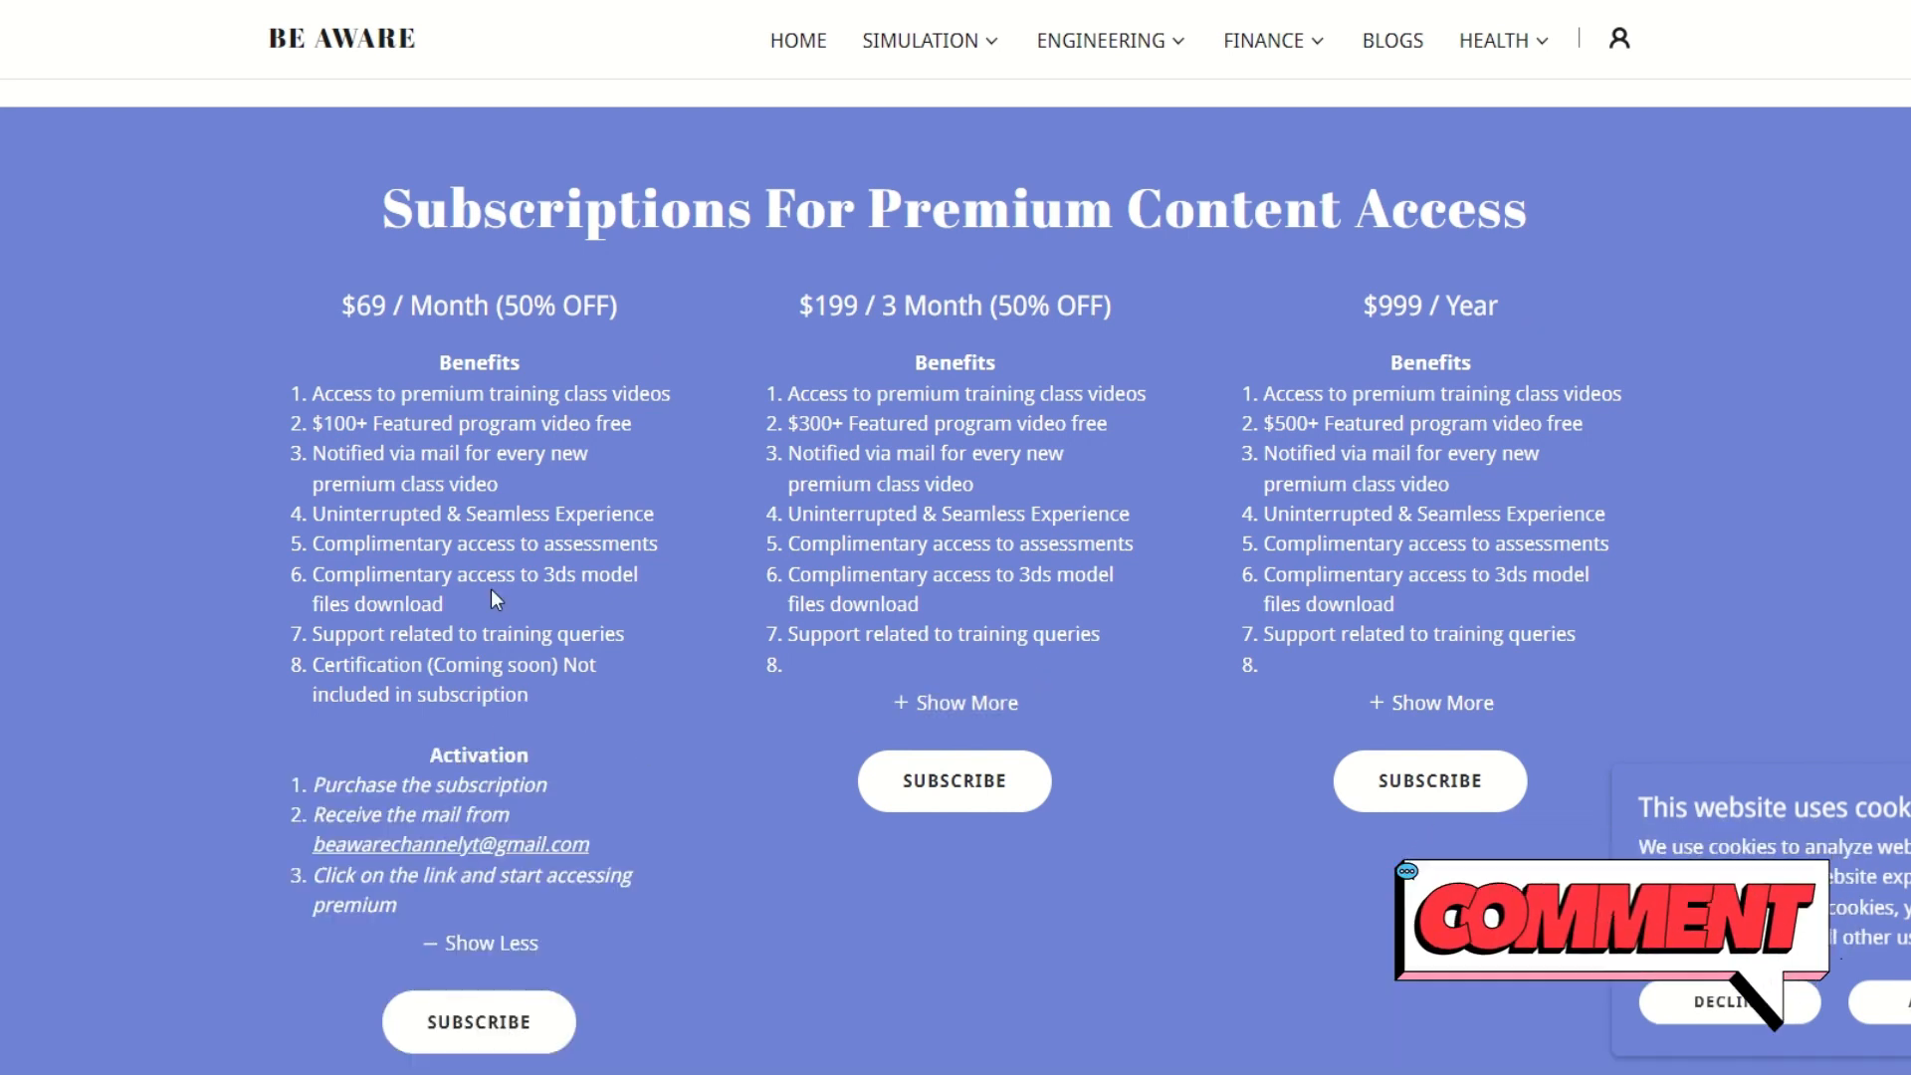
click(911, 703)
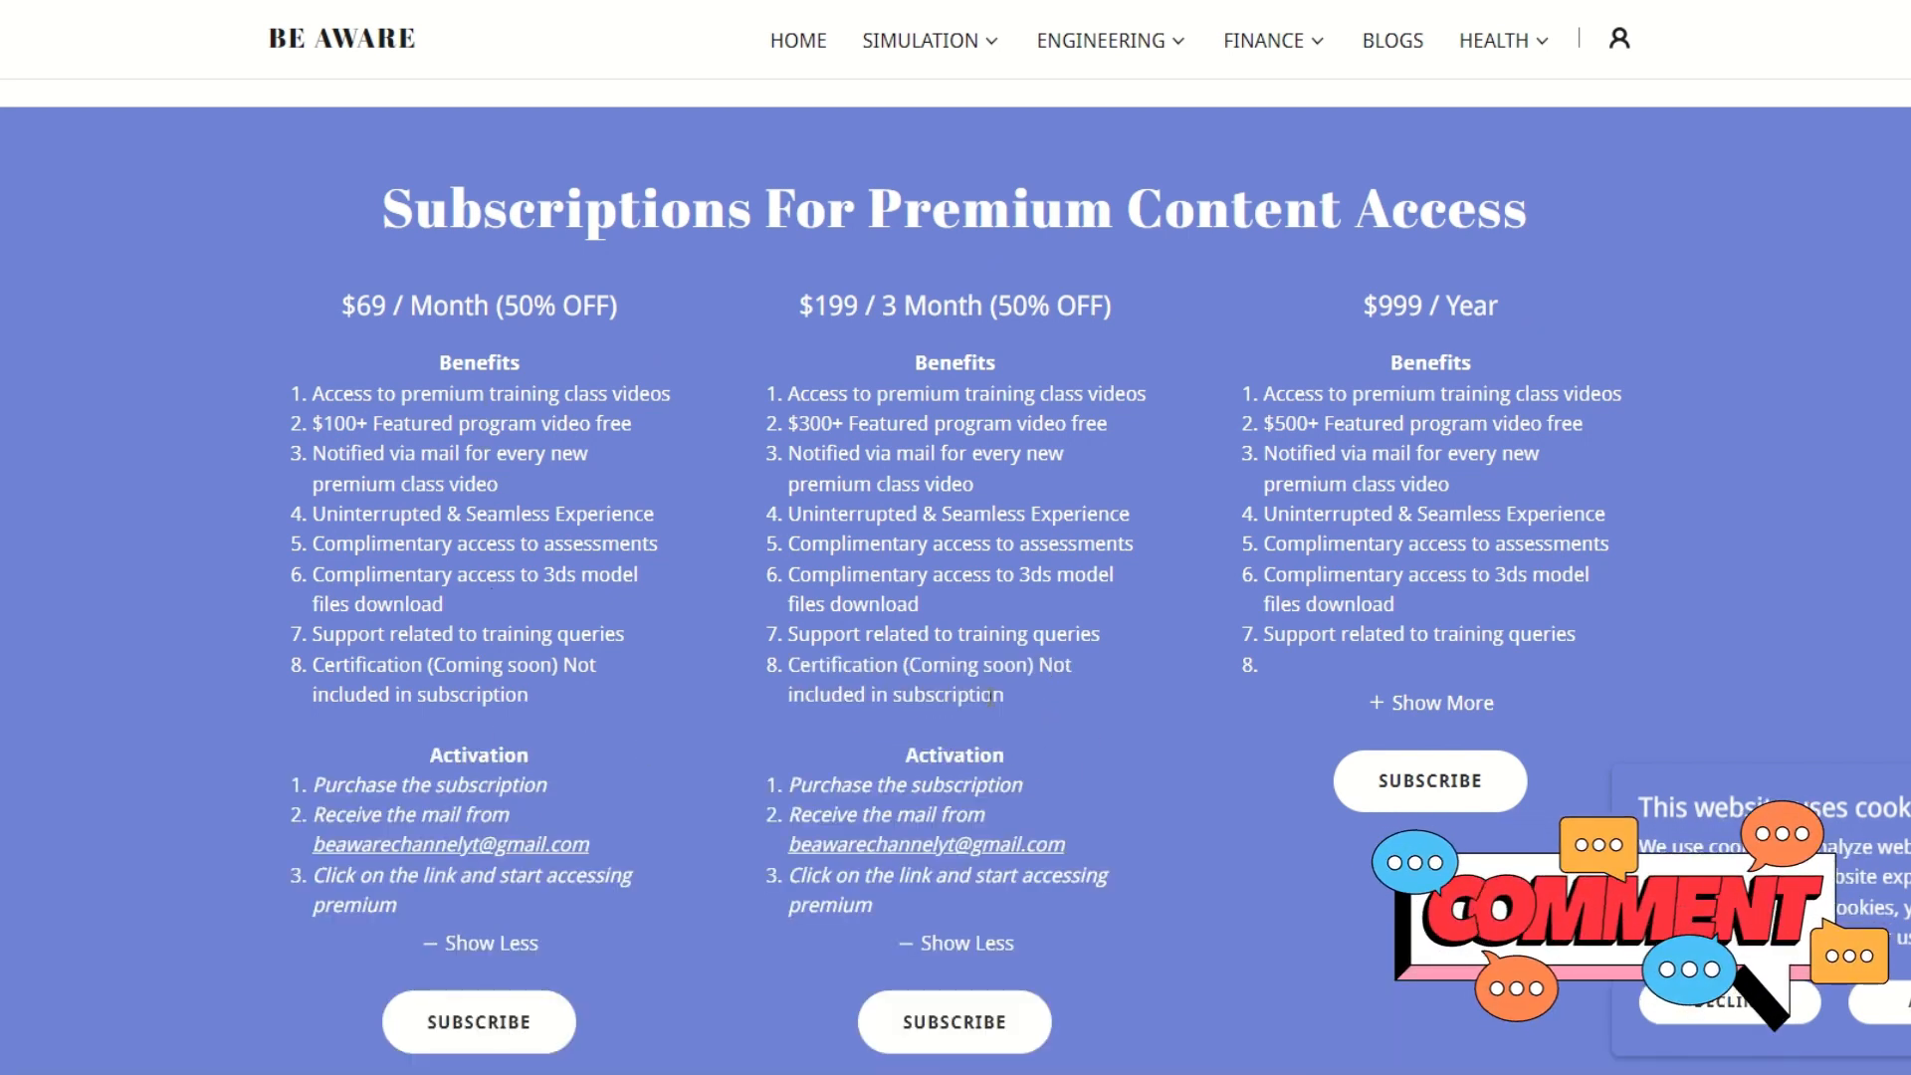
click(1433, 703)
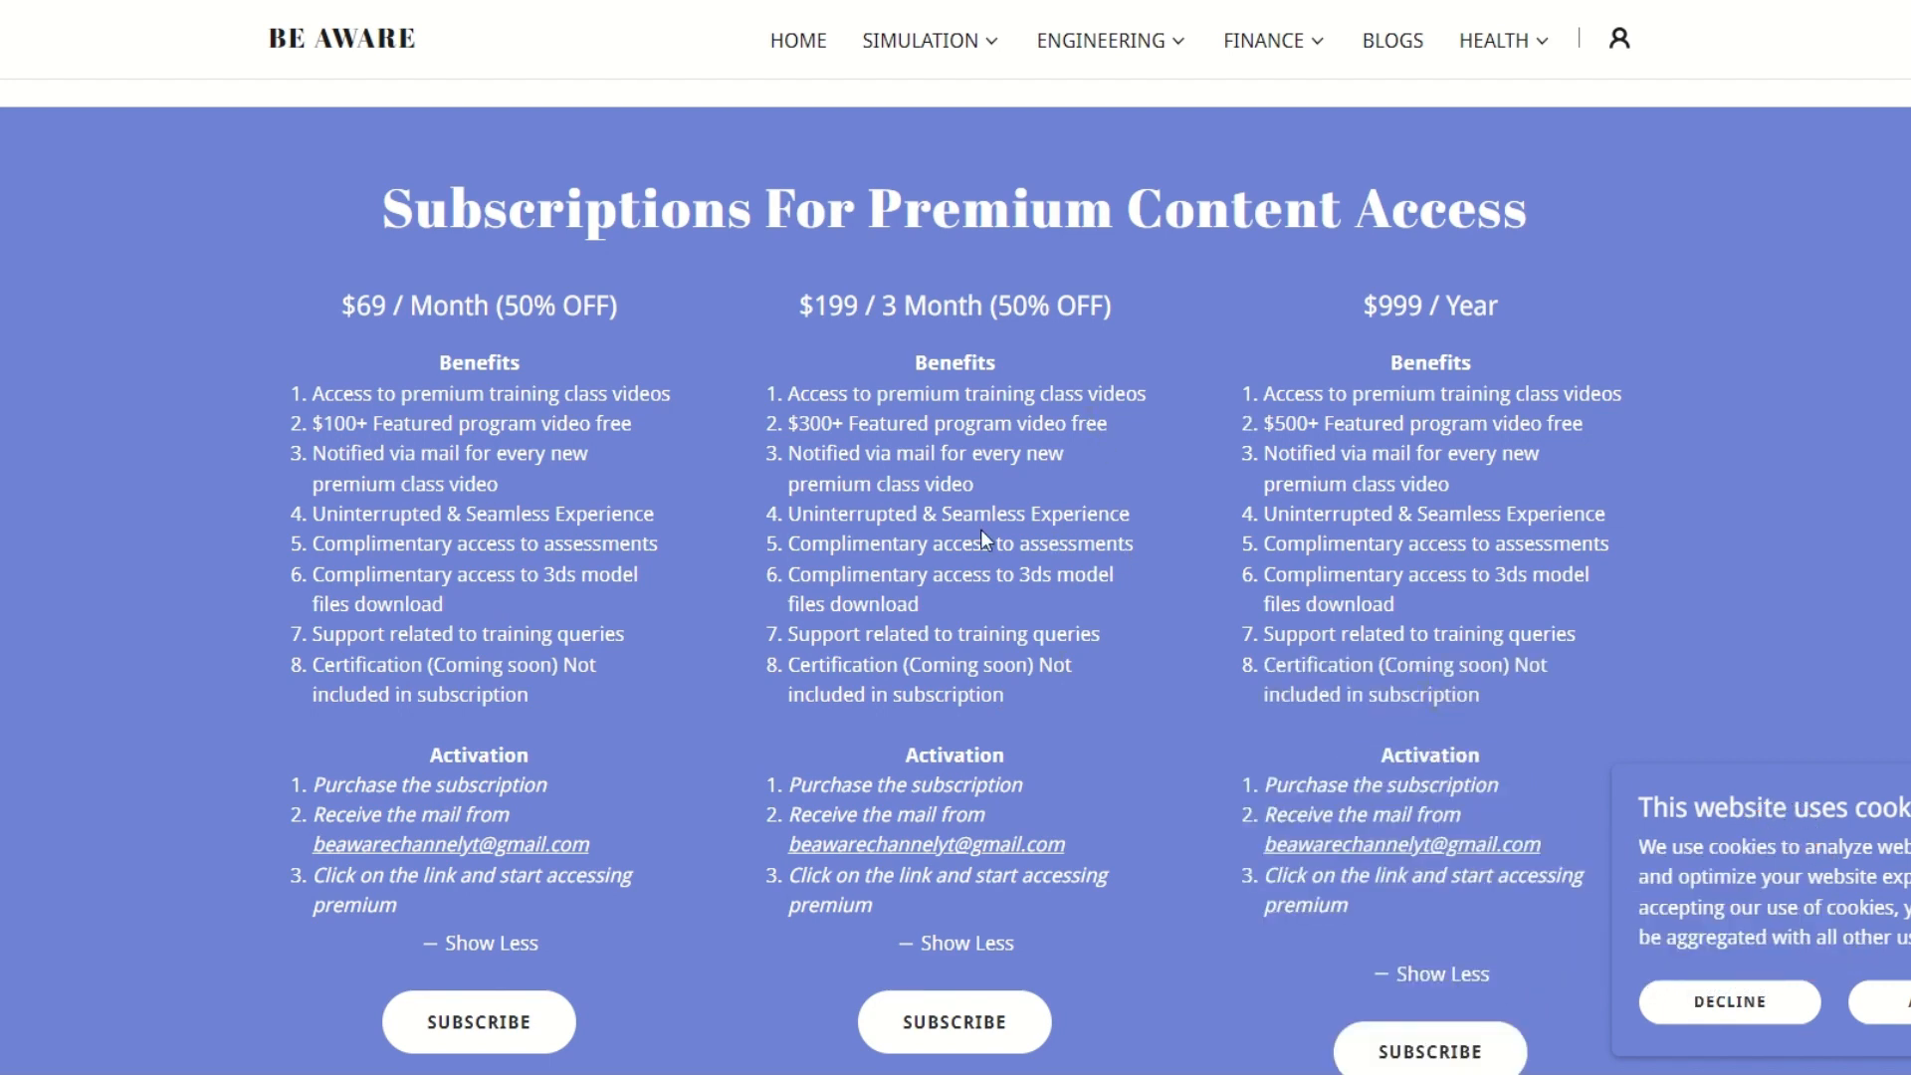
Review the Simulation Content section with its training classes, 3ds model files and training modules, and return to the subscription plans.
scroll(934, 532, down, 5)
scroll(928, 523, down, 5)
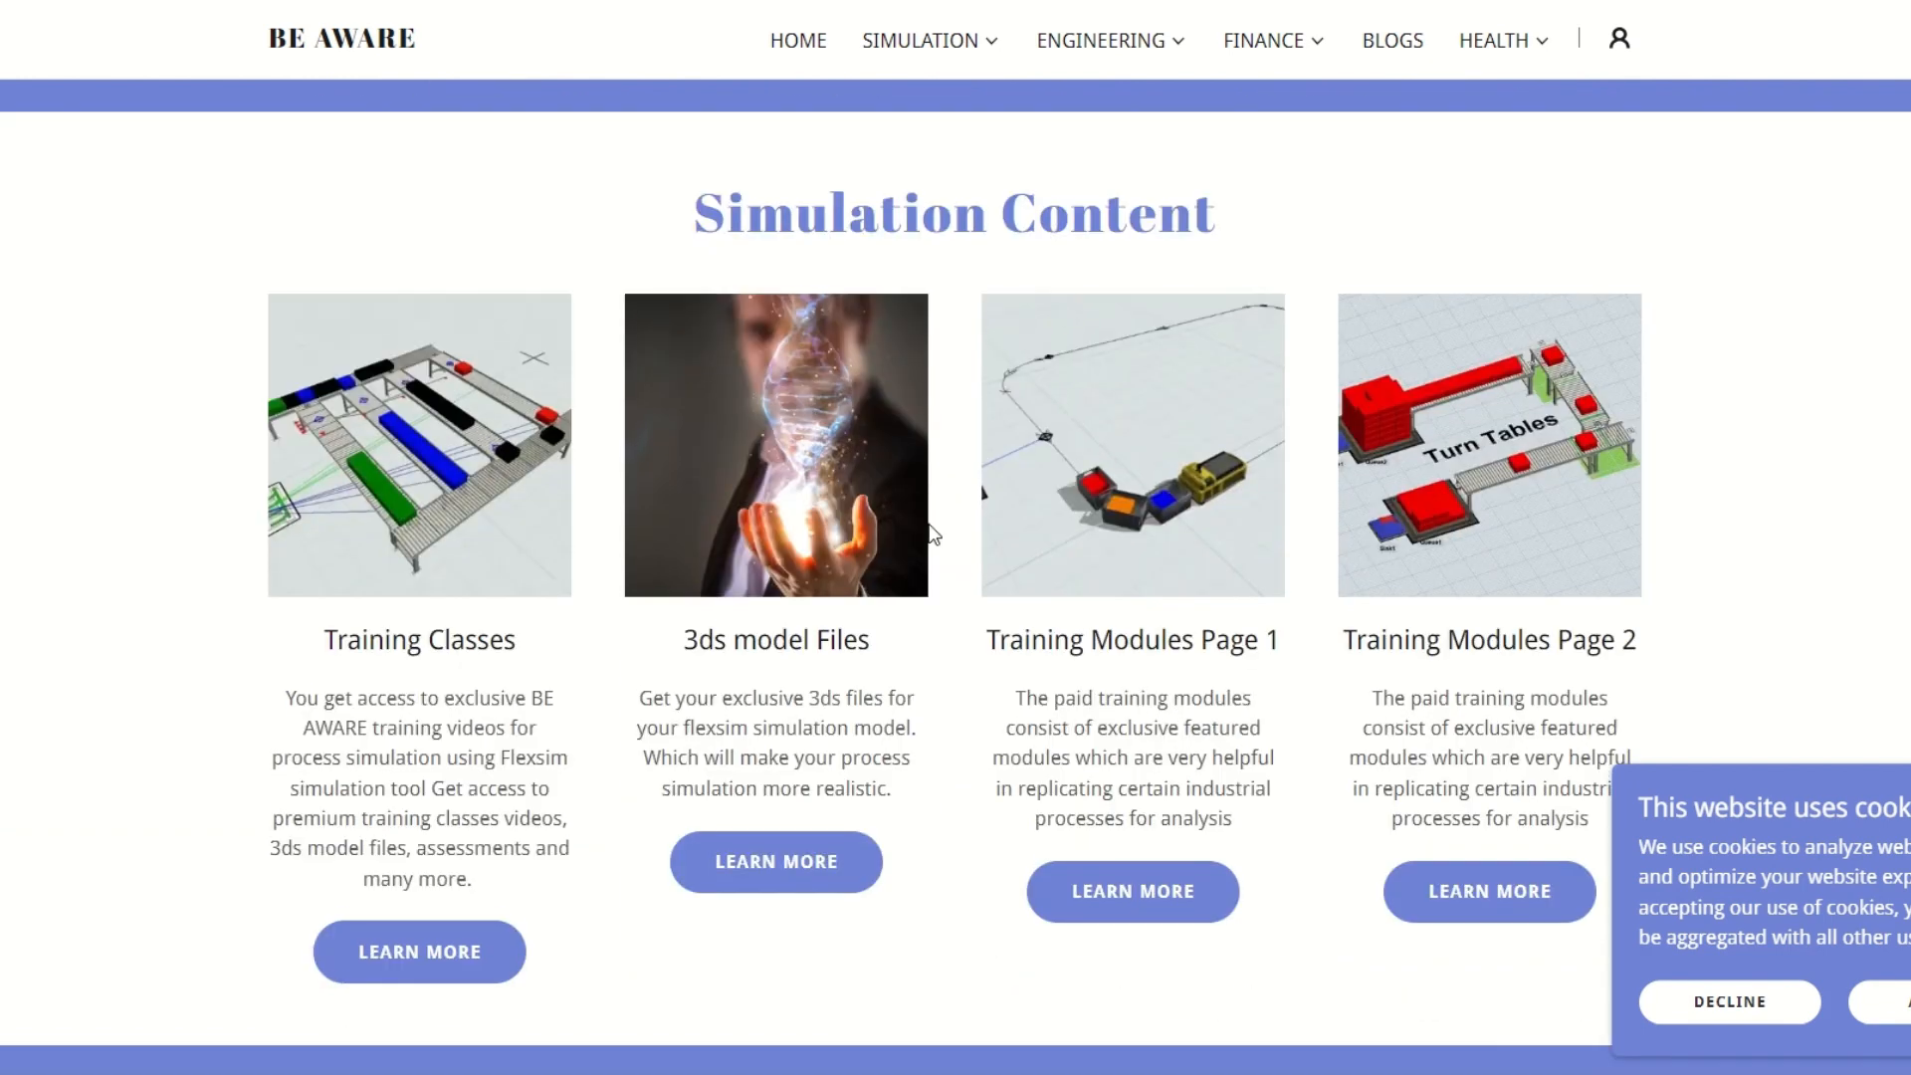
scroll(929, 523, up, 12)
scroll(929, 524, down, 2)
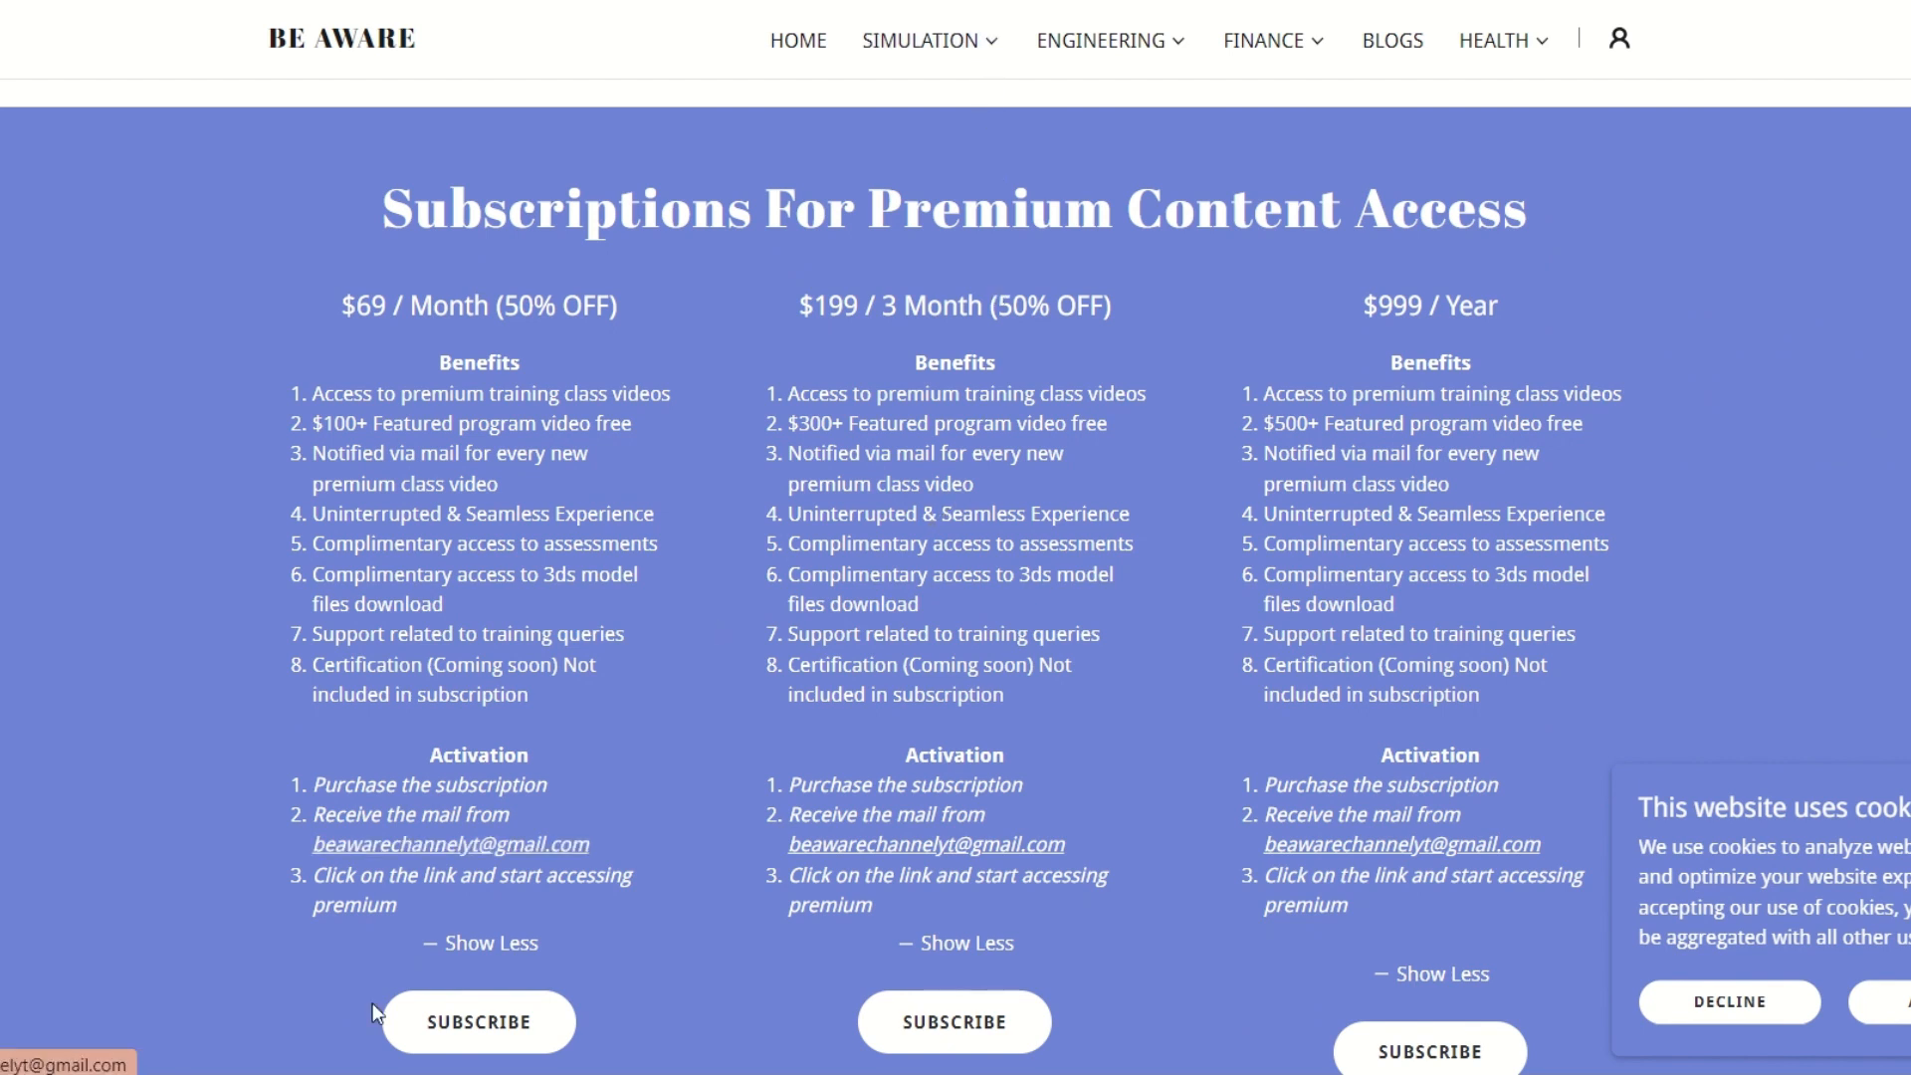
Visit the Training Classes page of the site and return to the main Simulation page.
mouse_move(988, 64)
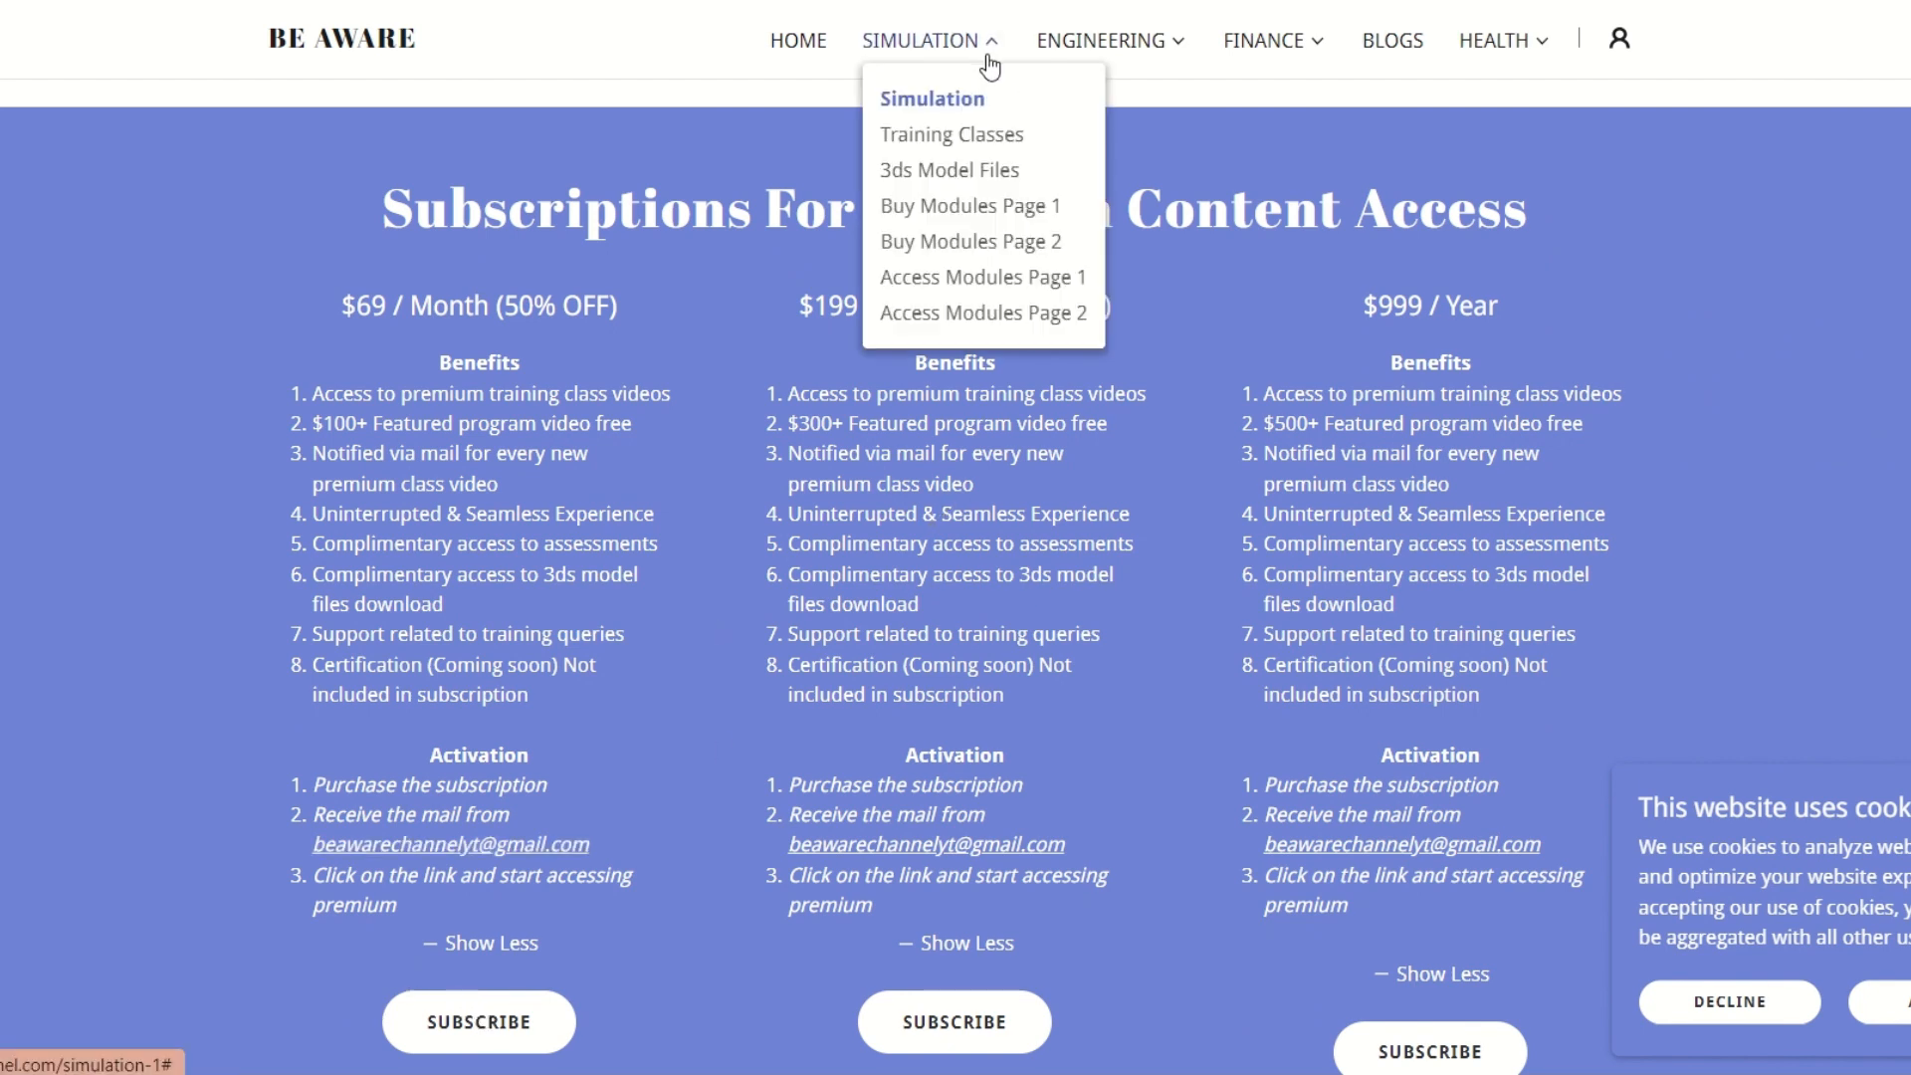
click(986, 135)
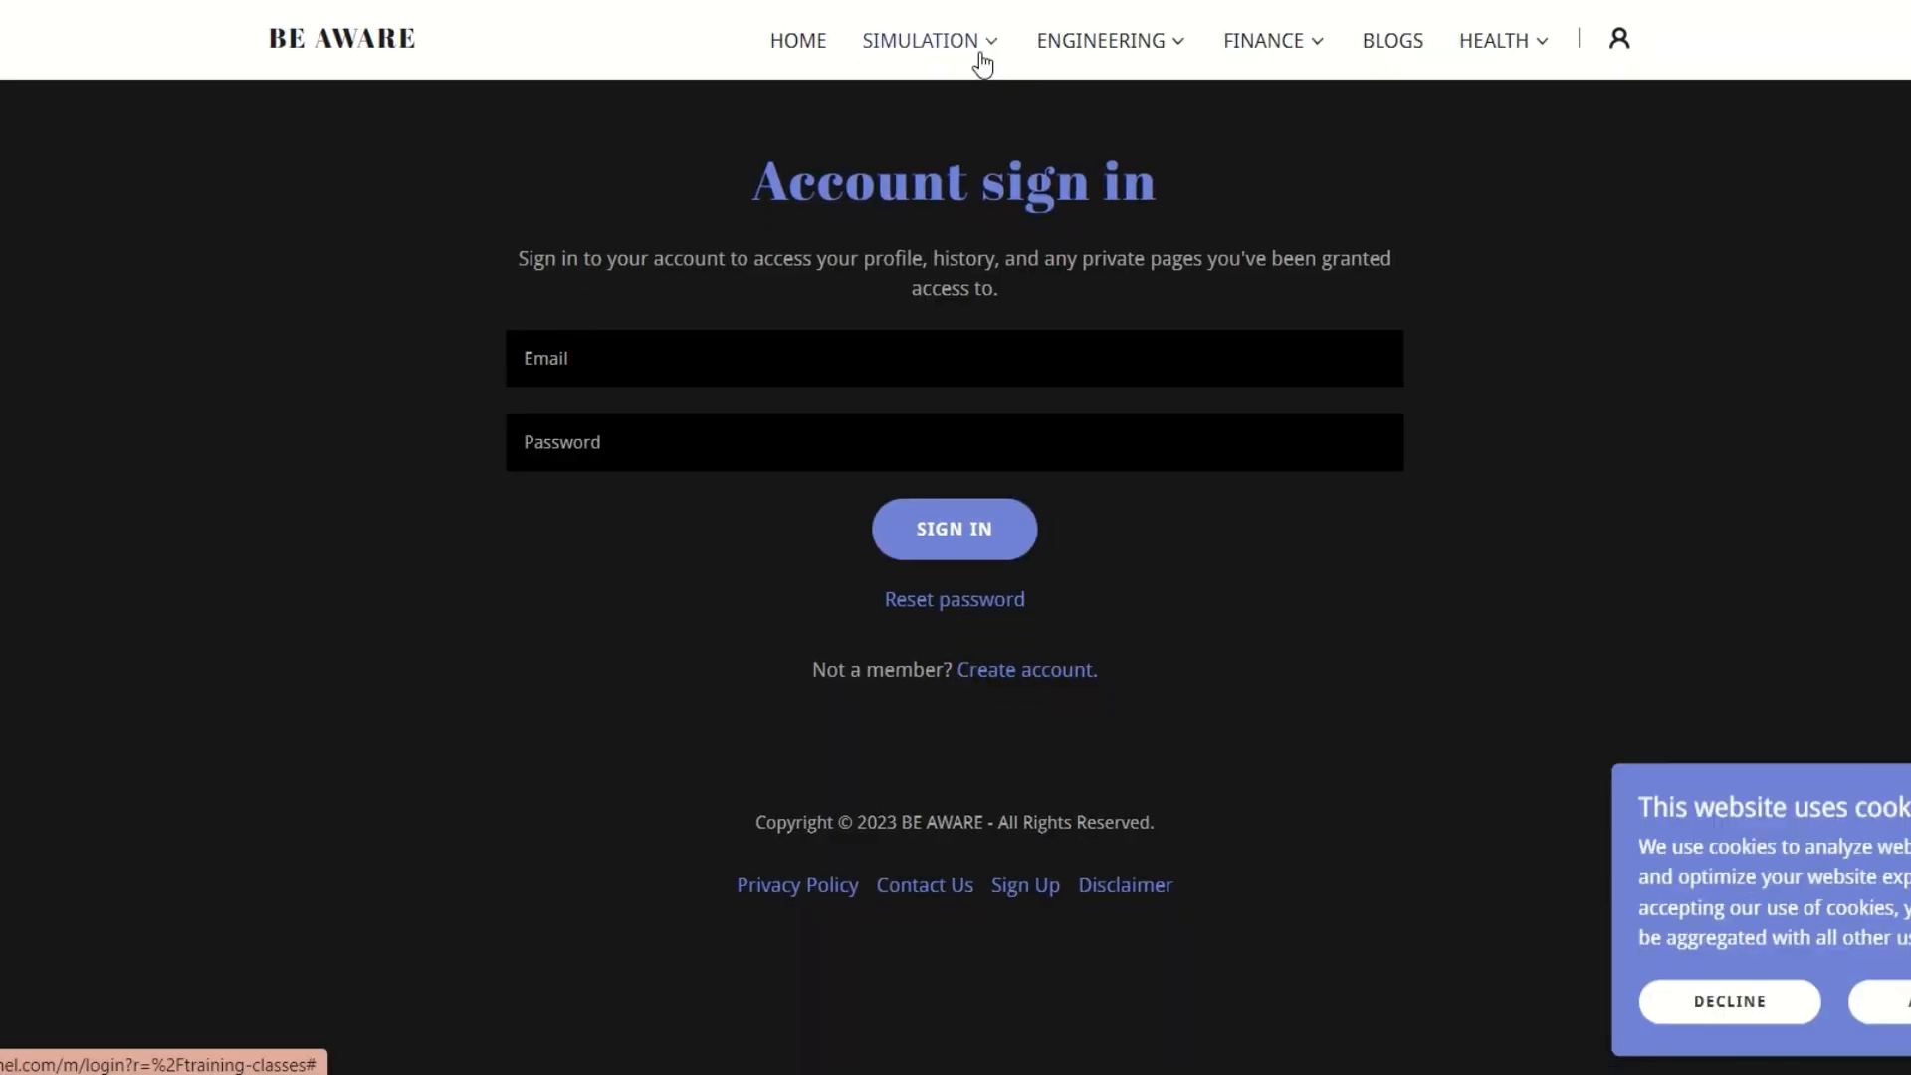
mouse_move(983, 64)
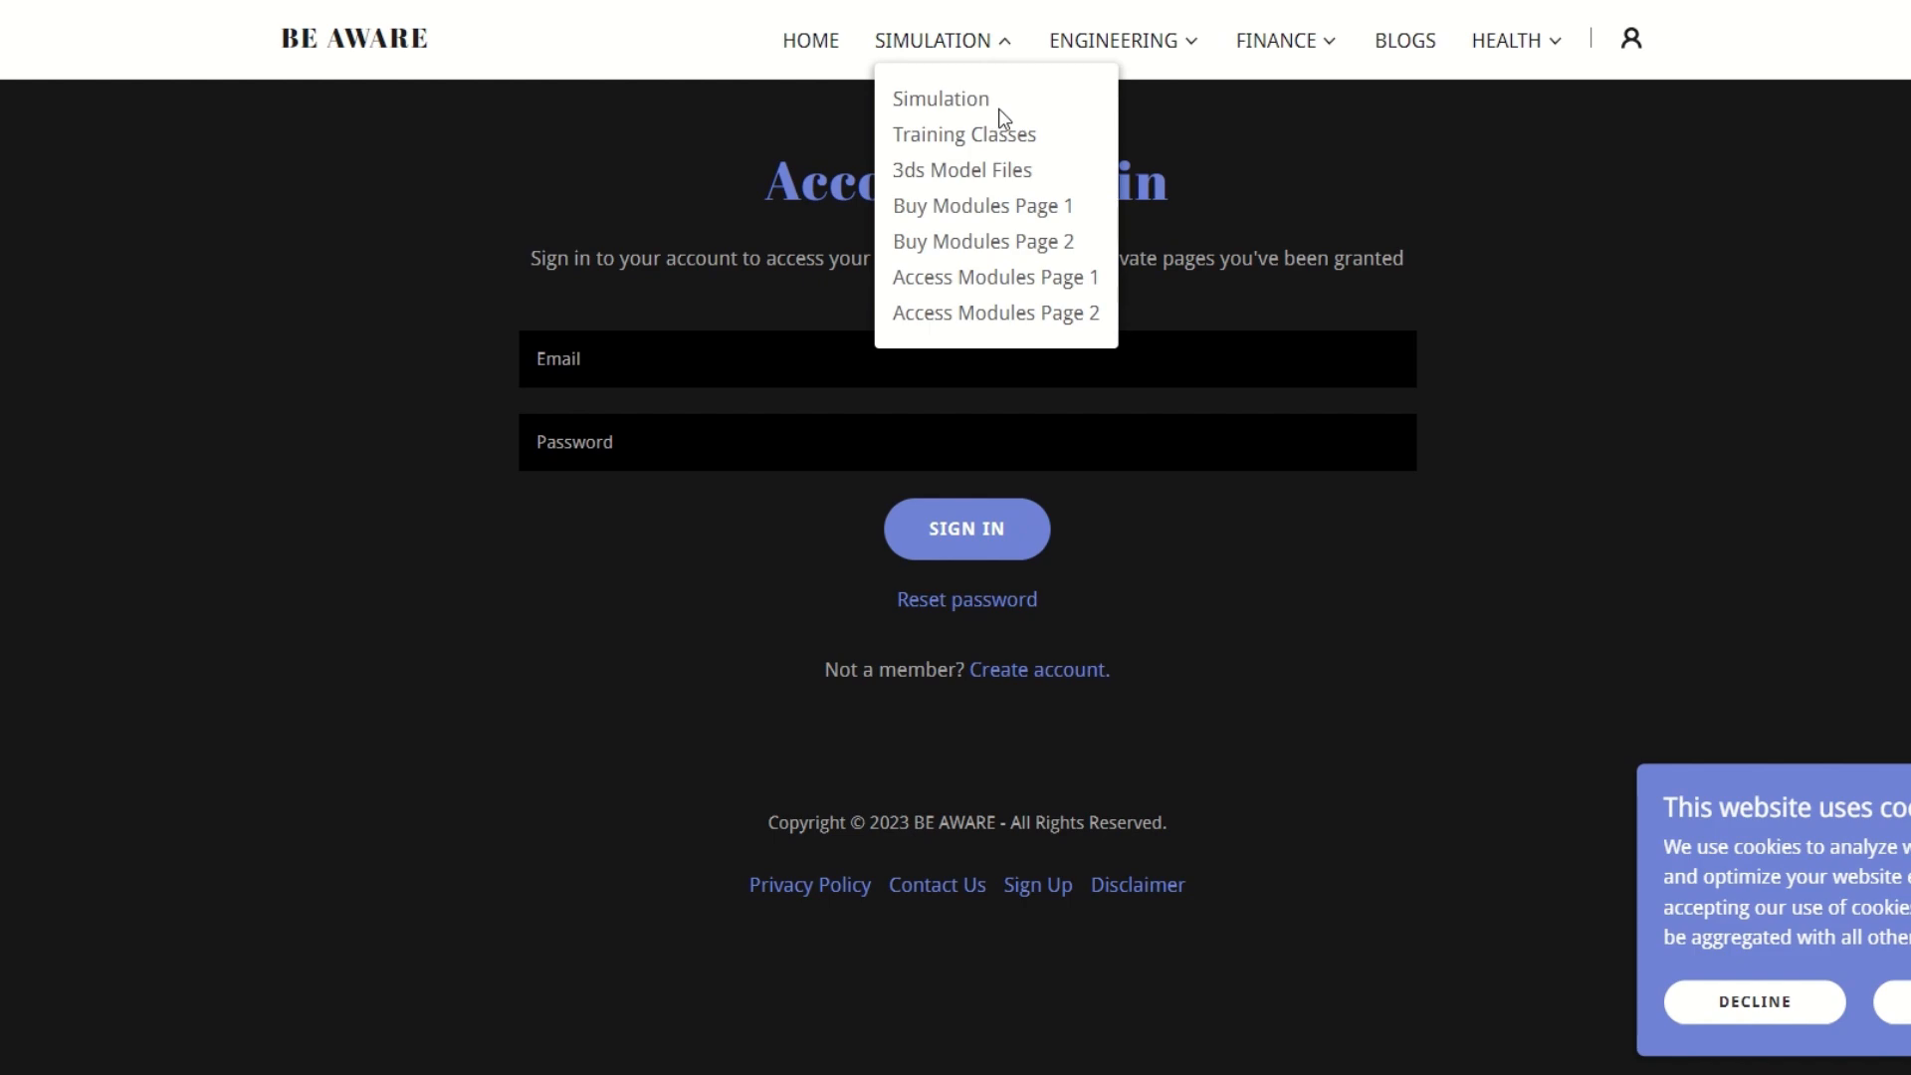
click(970, 106)
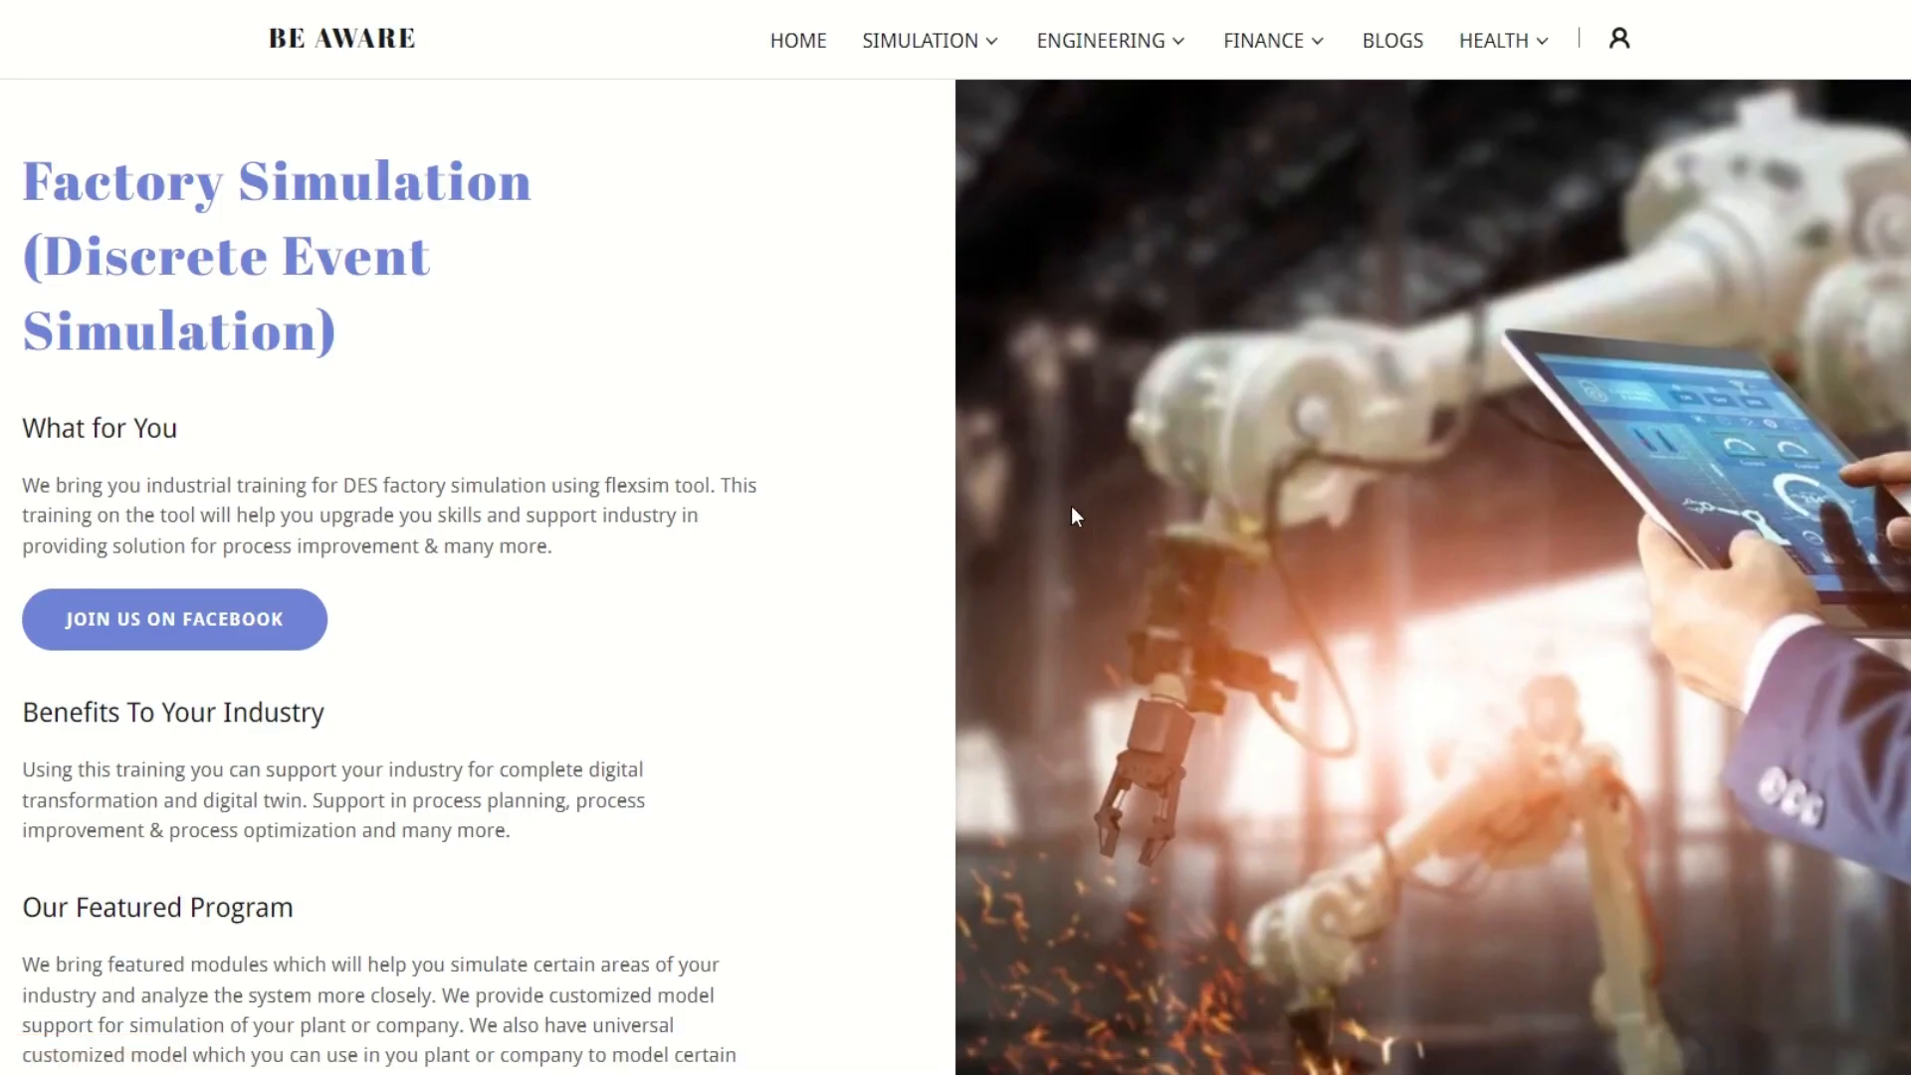
Review the premium subscription plans and the contact section on the Simulation page, and check the list of simulation subpages.
scroll(1071, 505, down, 20)
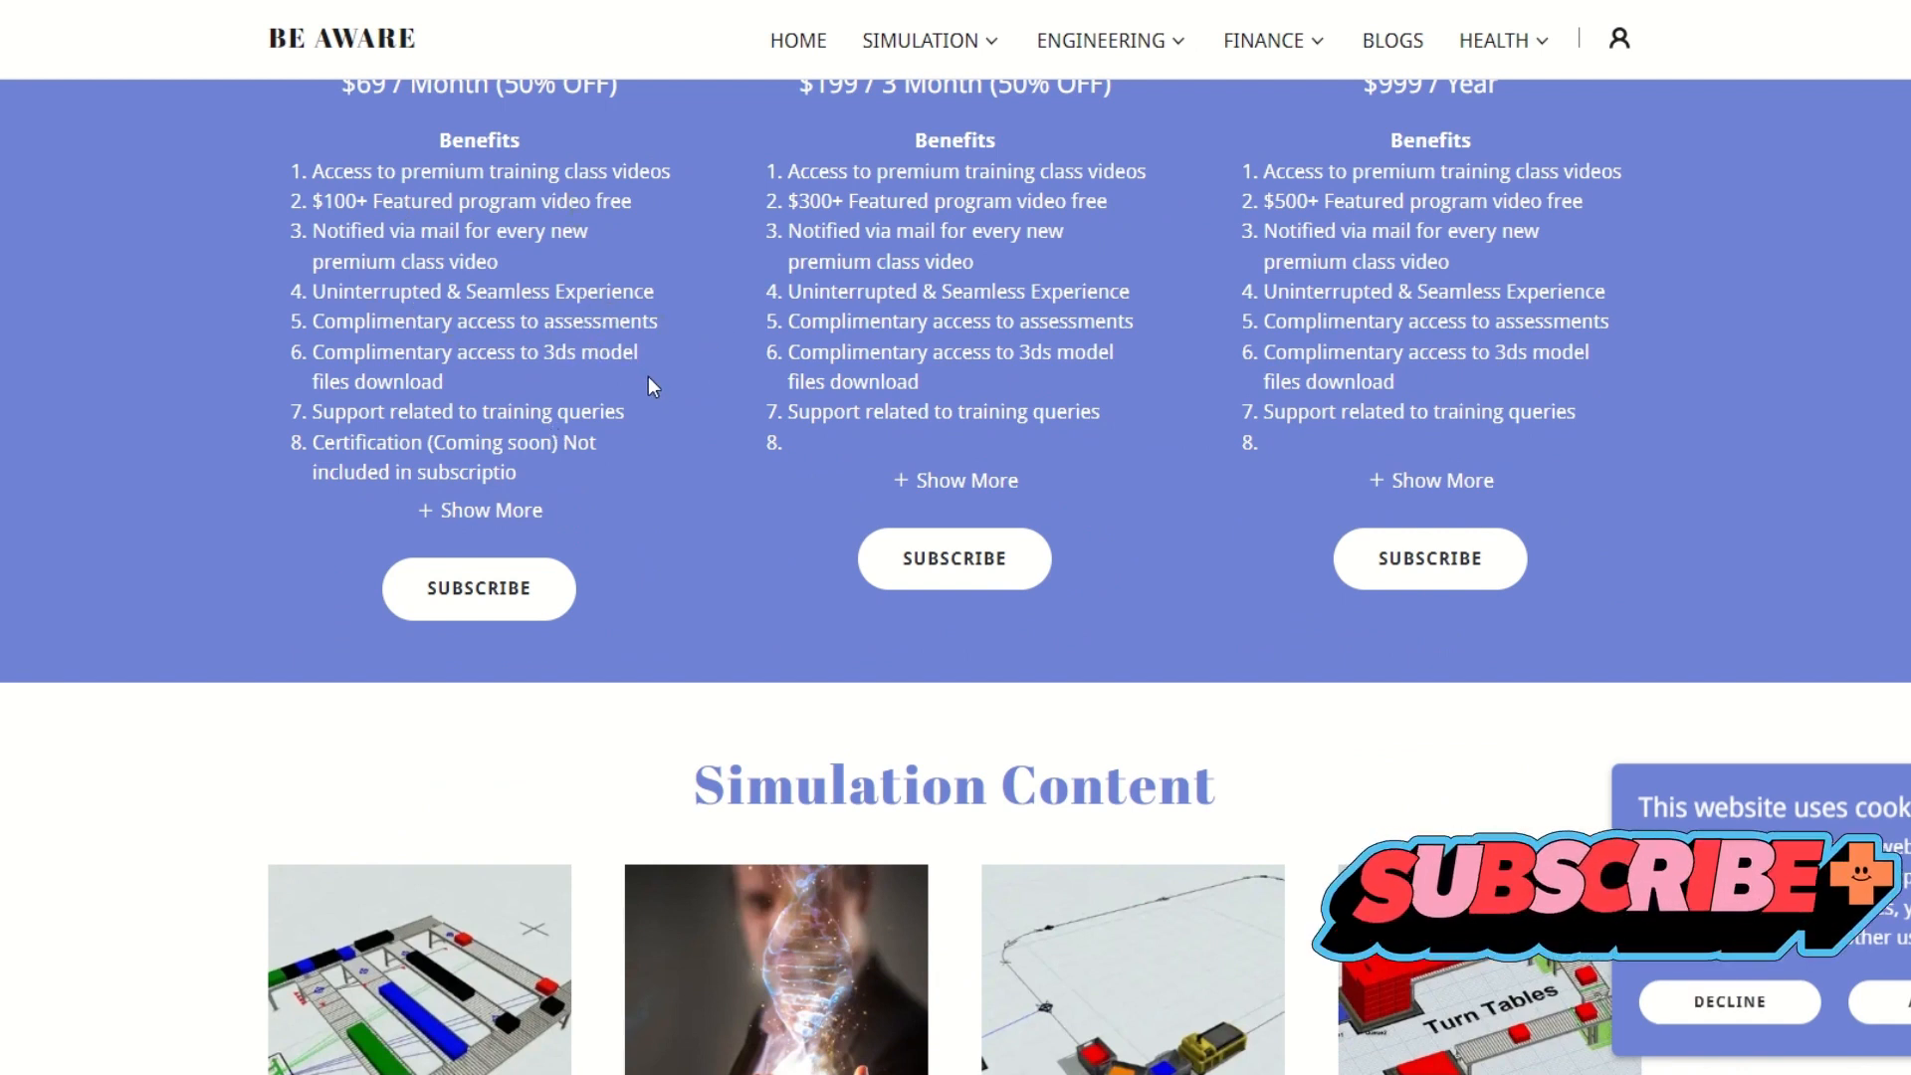
scroll(1282, 542, up, 4)
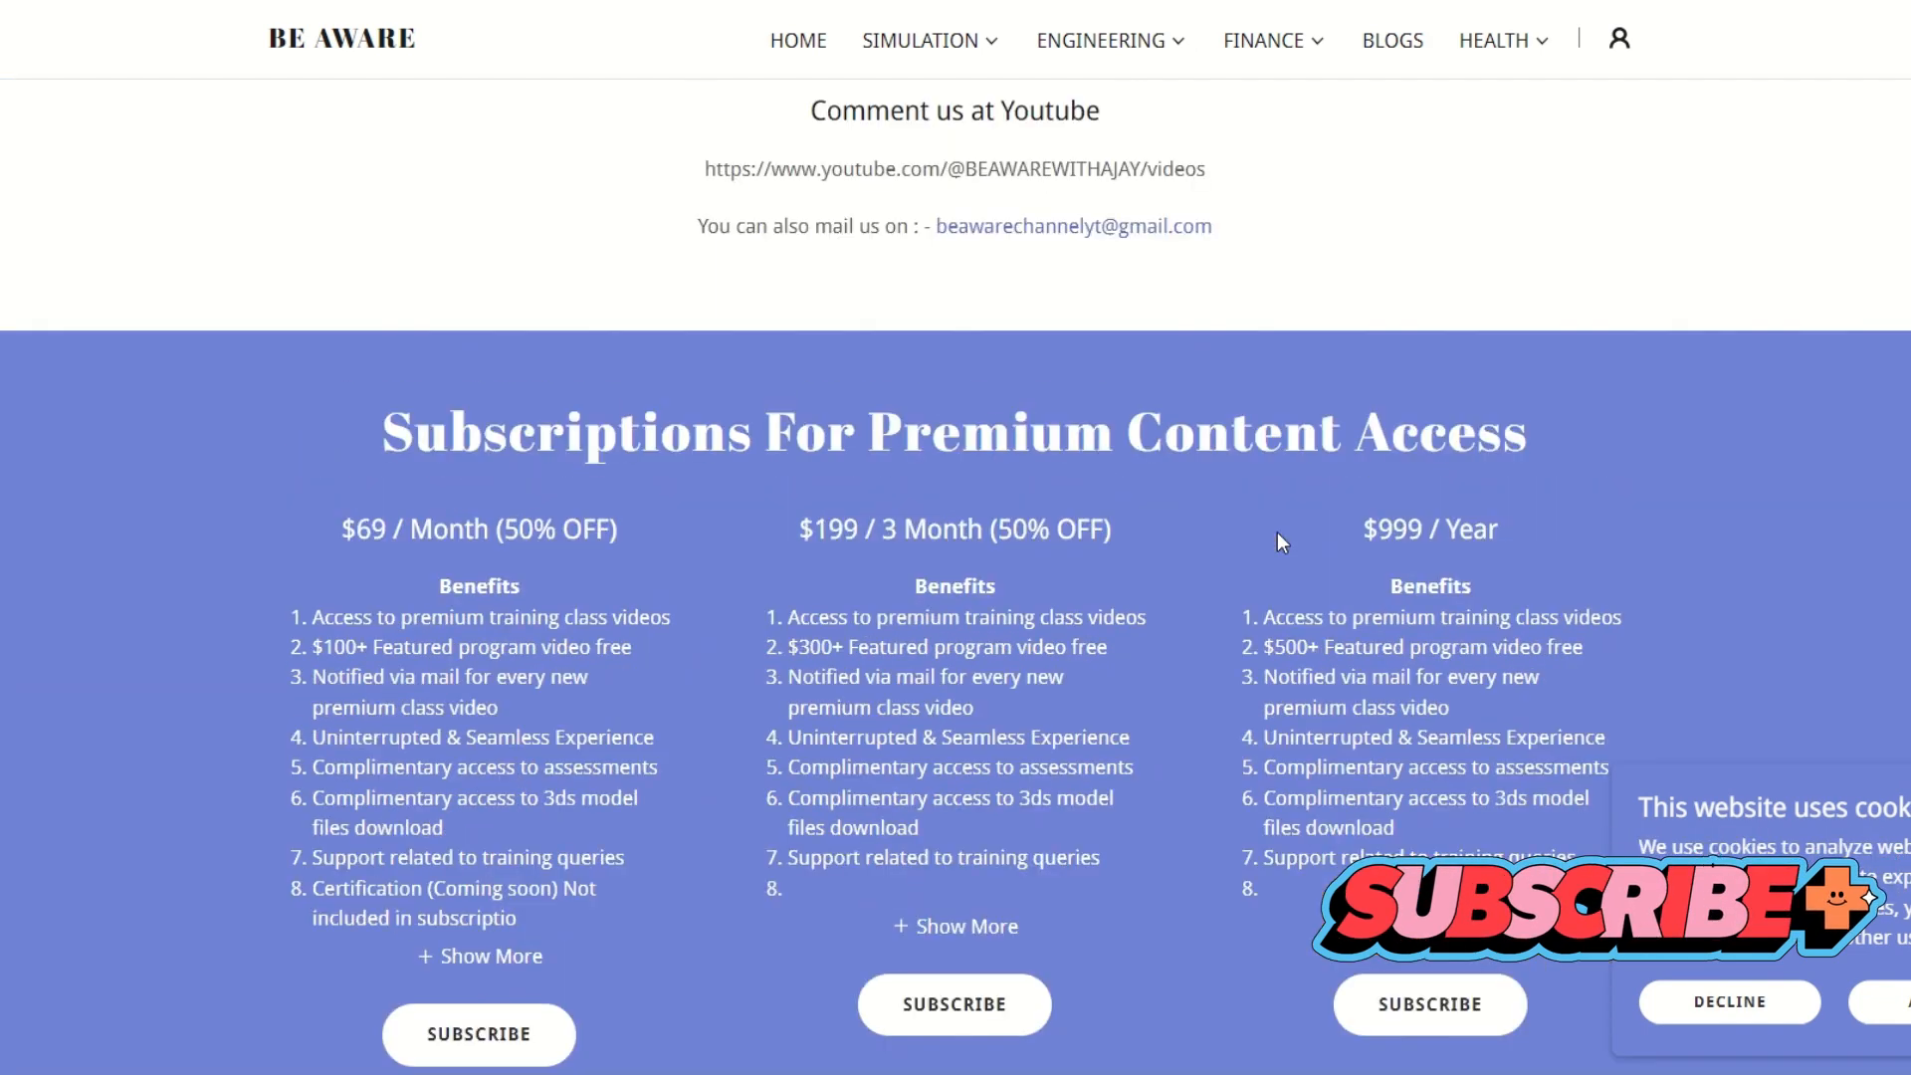
scroll(1282, 543, up, 4)
scroll(1276, 533, up, 5)
scroll(1277, 534, down, 8)
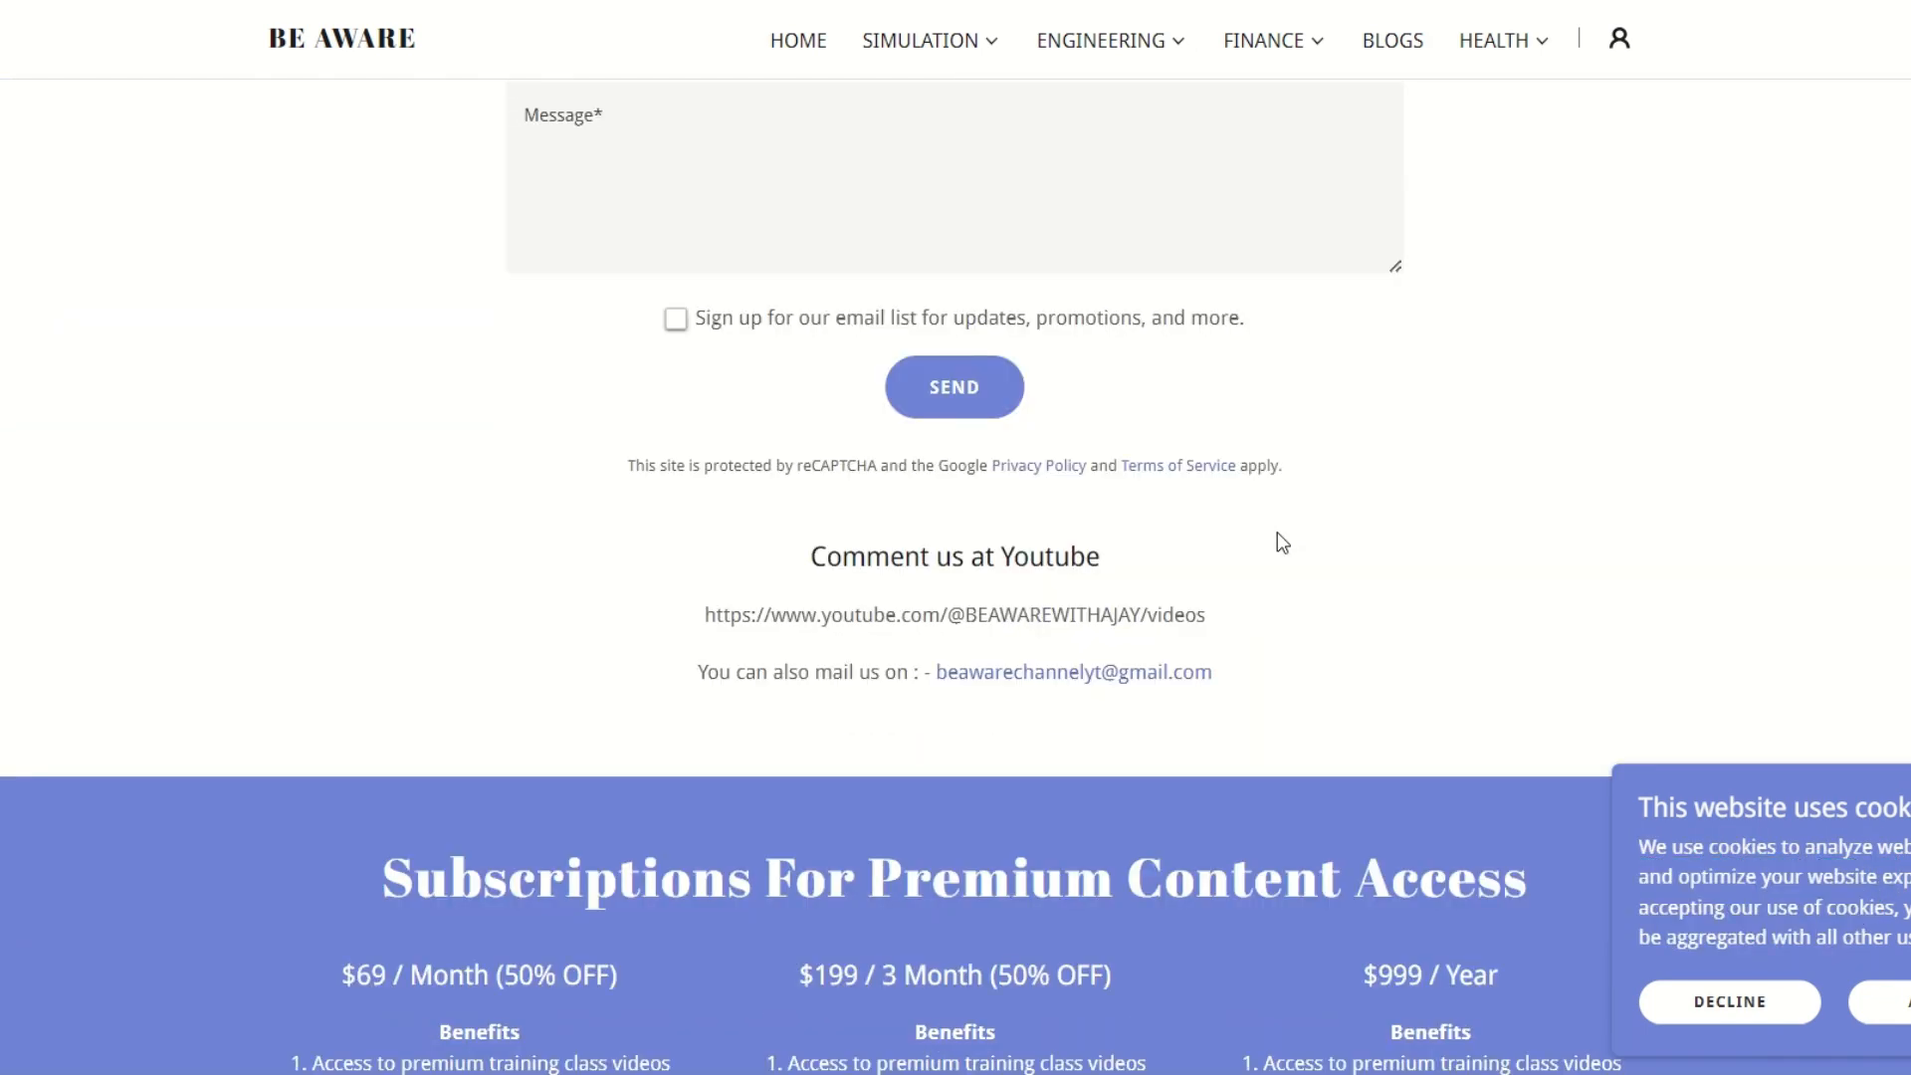
click(970, 45)
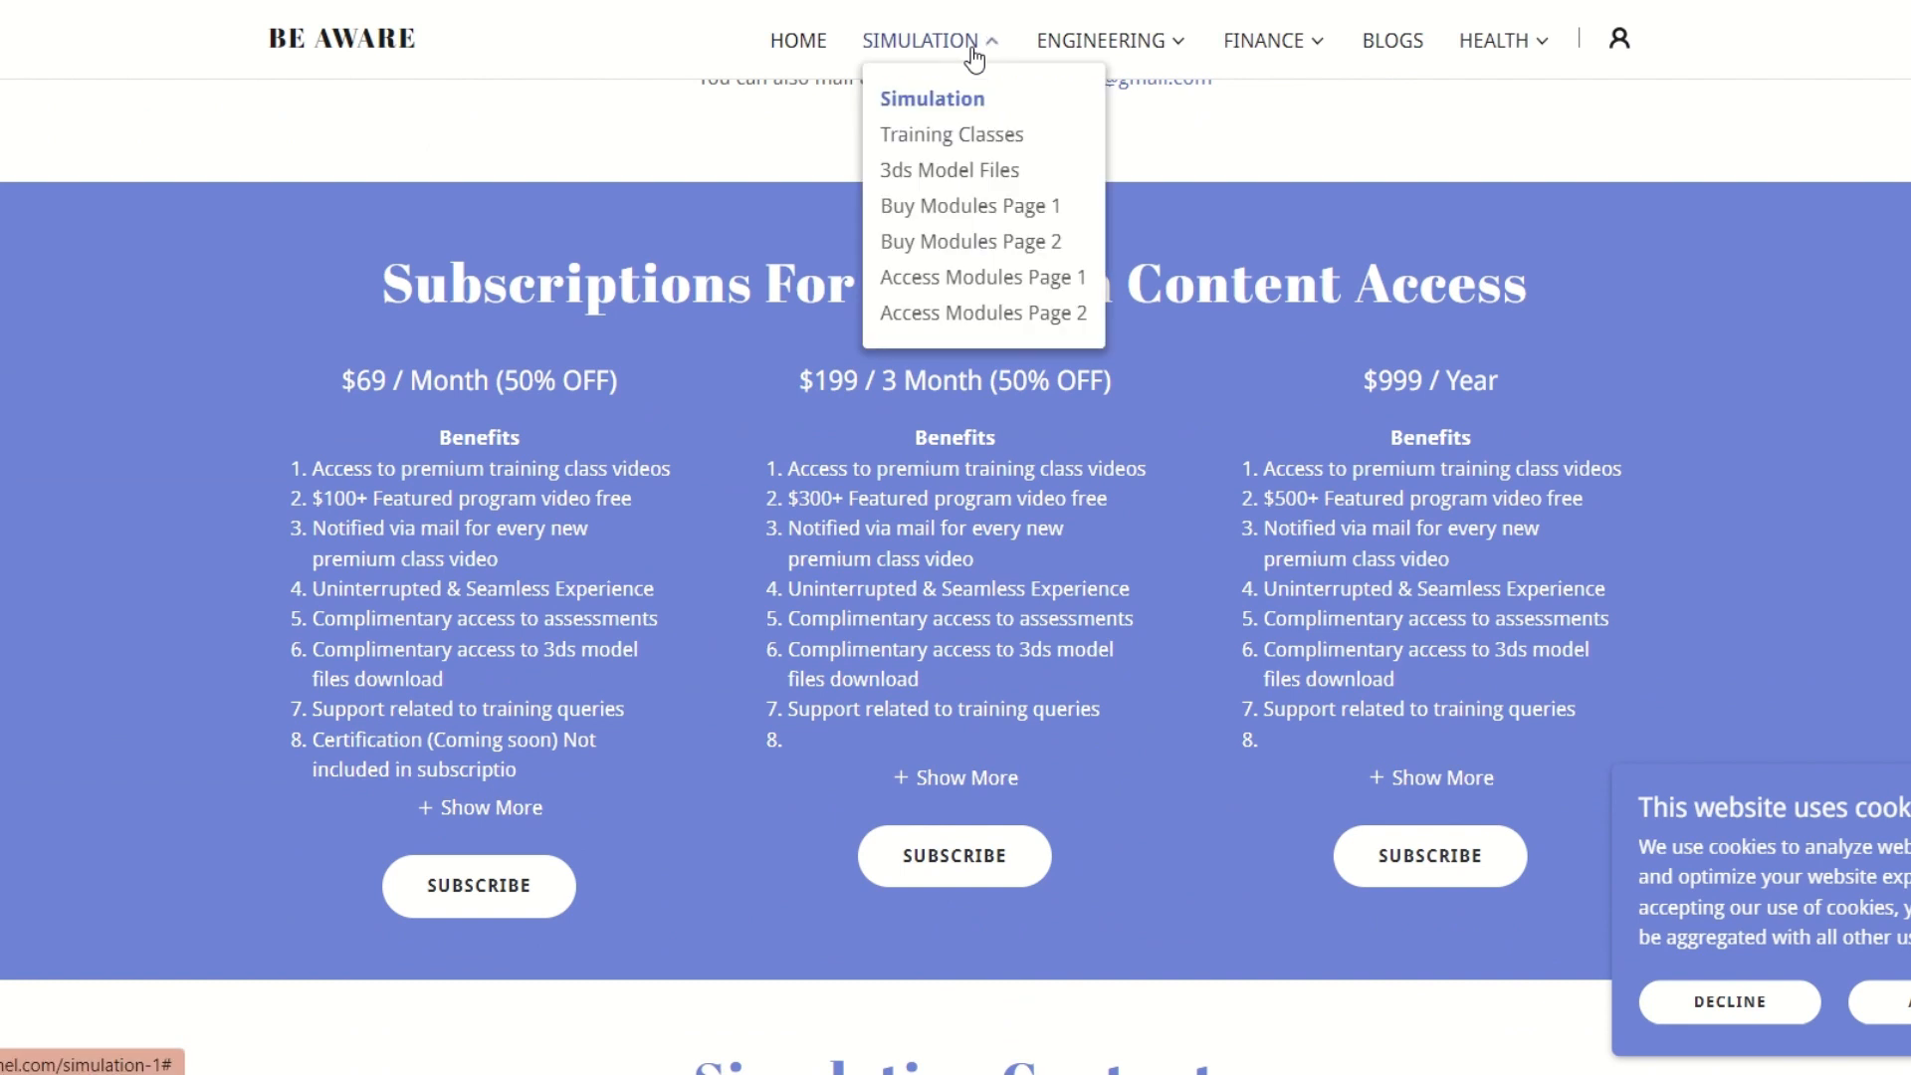
click(1431, 151)
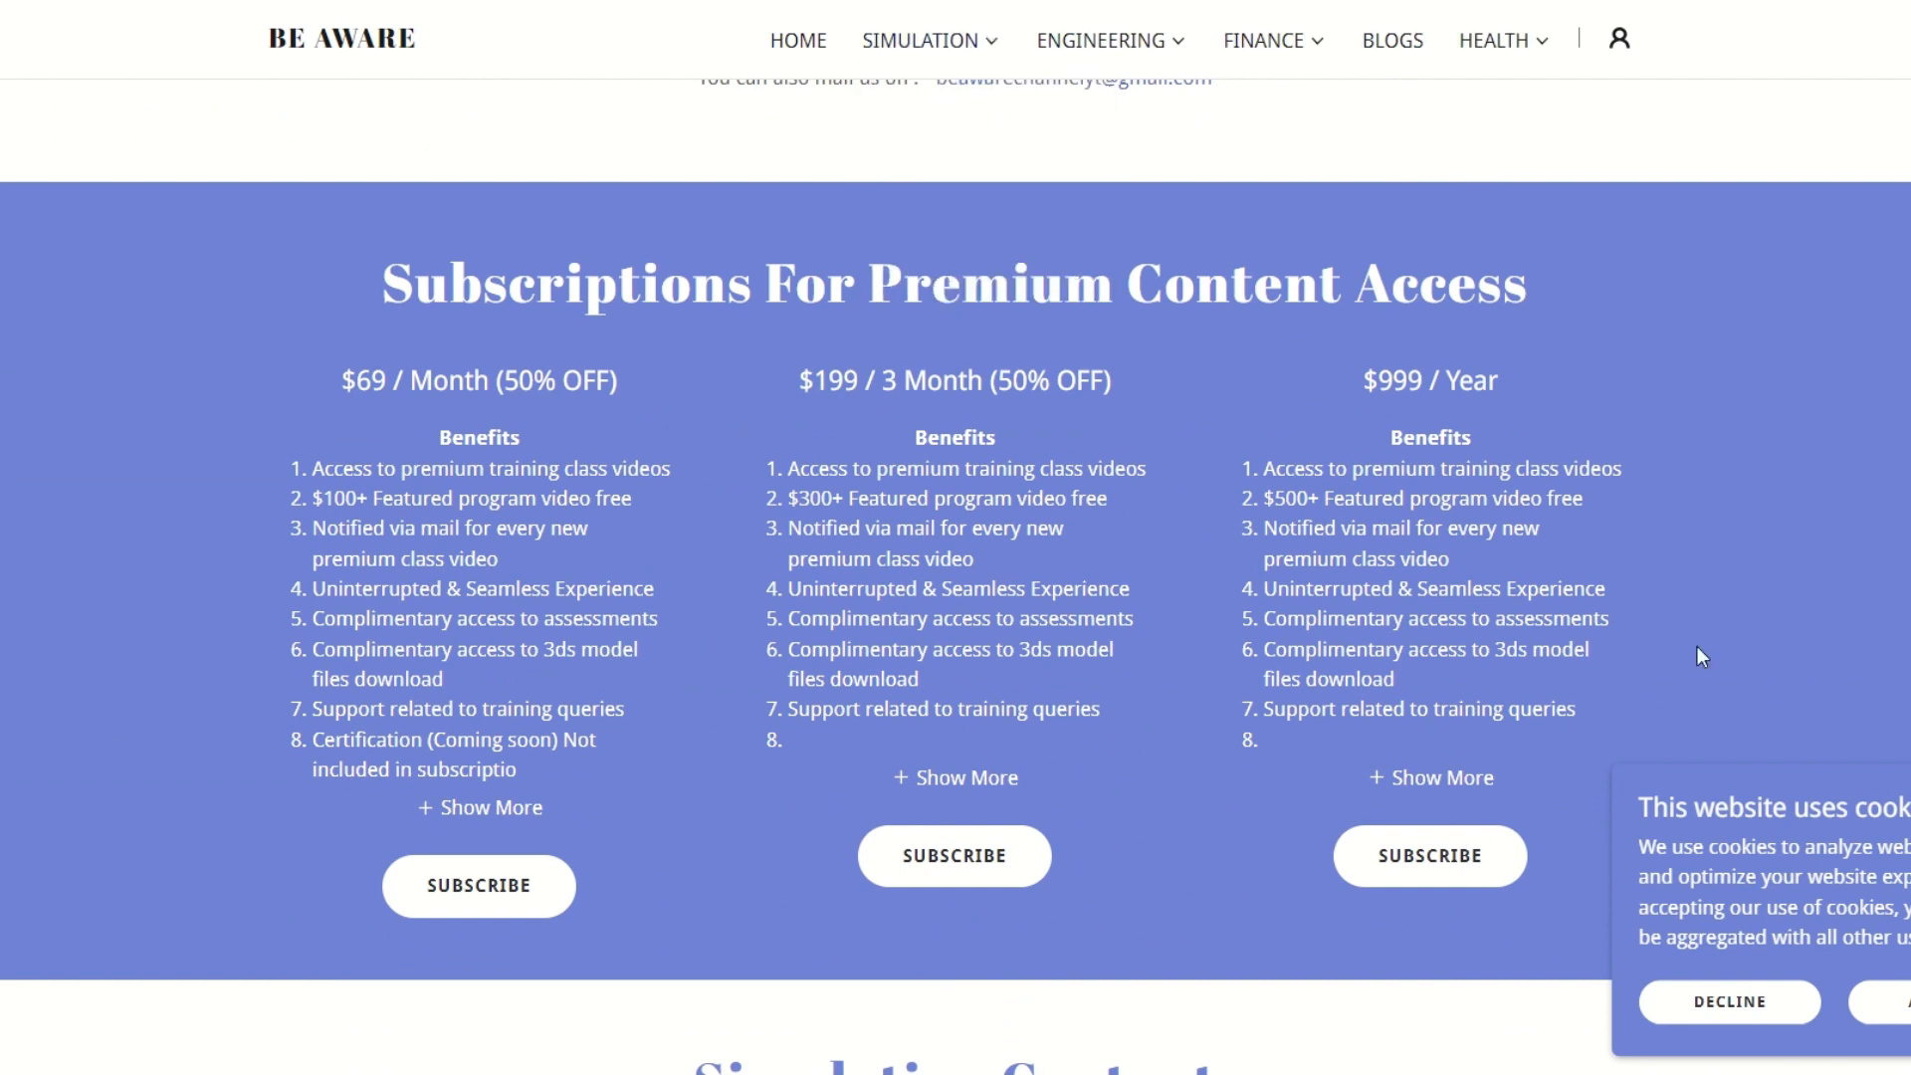